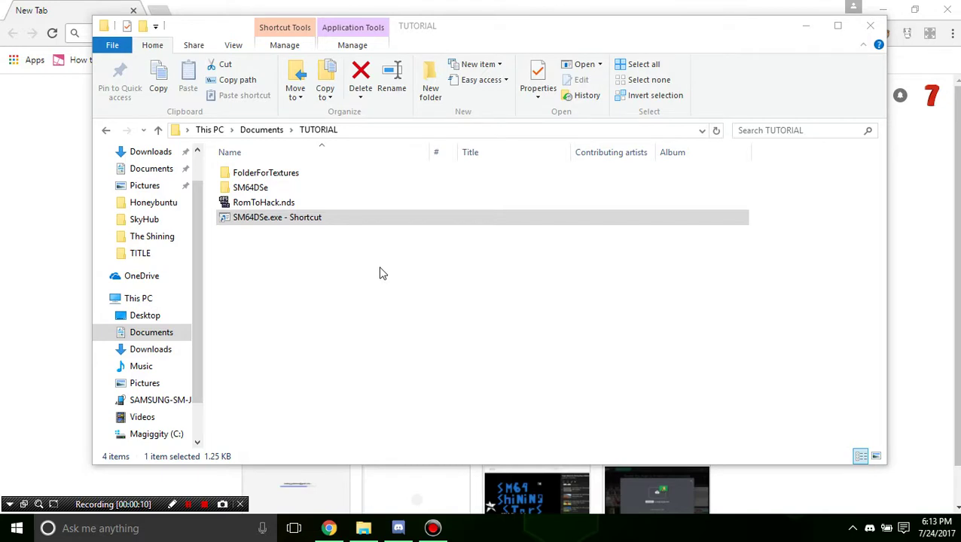
Launch the SM64DS Editor from its shortcut in the TUTORIAL folder
click(273, 188)
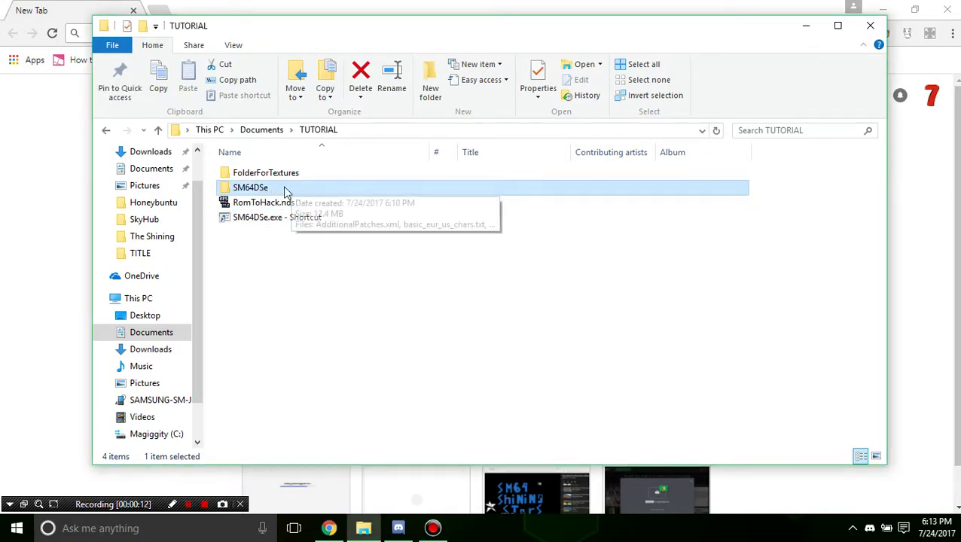
click(263, 204)
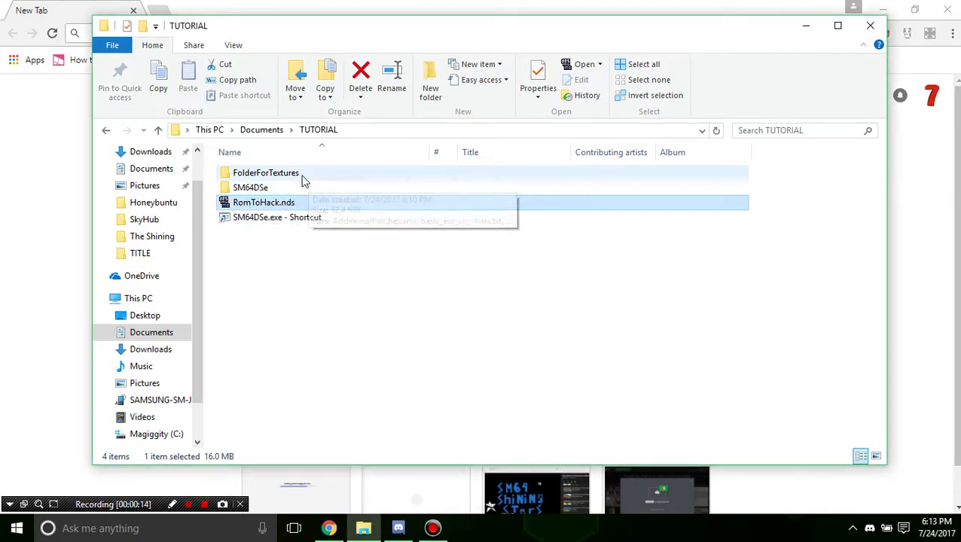
click(324, 174)
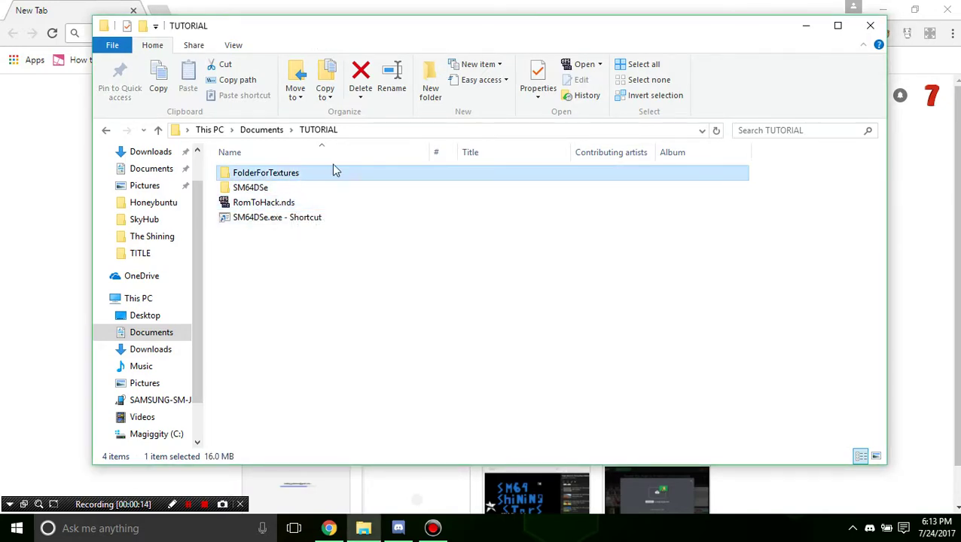
double_click(288, 223)
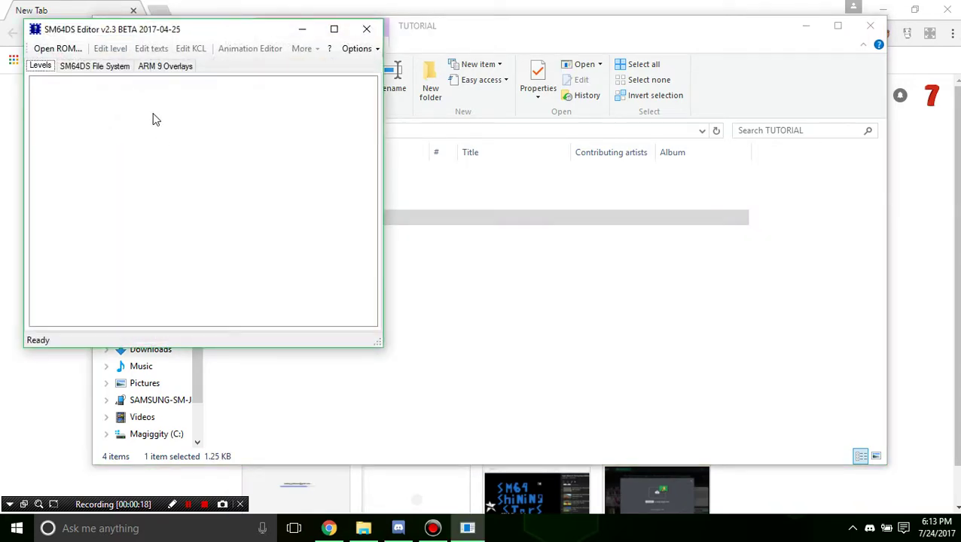
drag(125, 36, 247, 105)
Open the ROM RomToHack.nds from the TUTORIAL folder in Documents
click(178, 118)
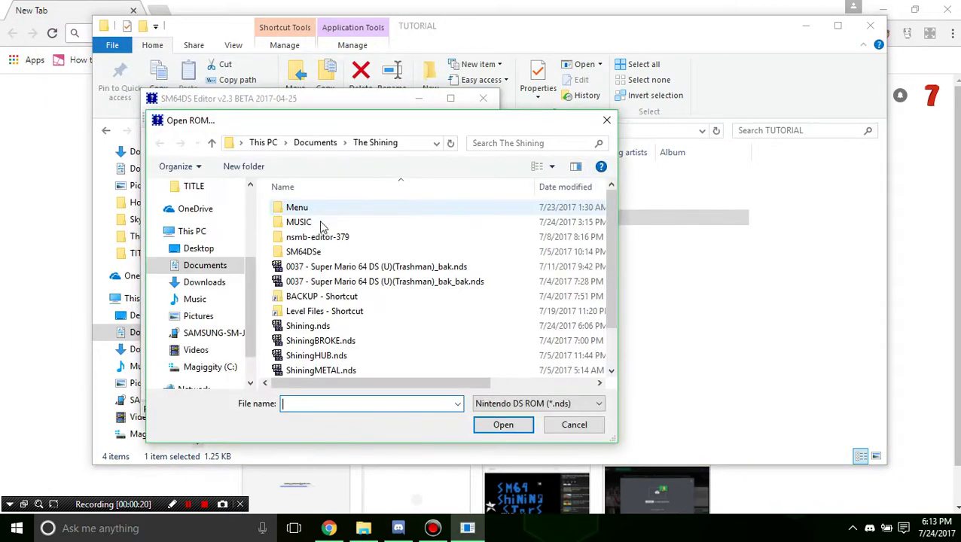
click(284, 143)
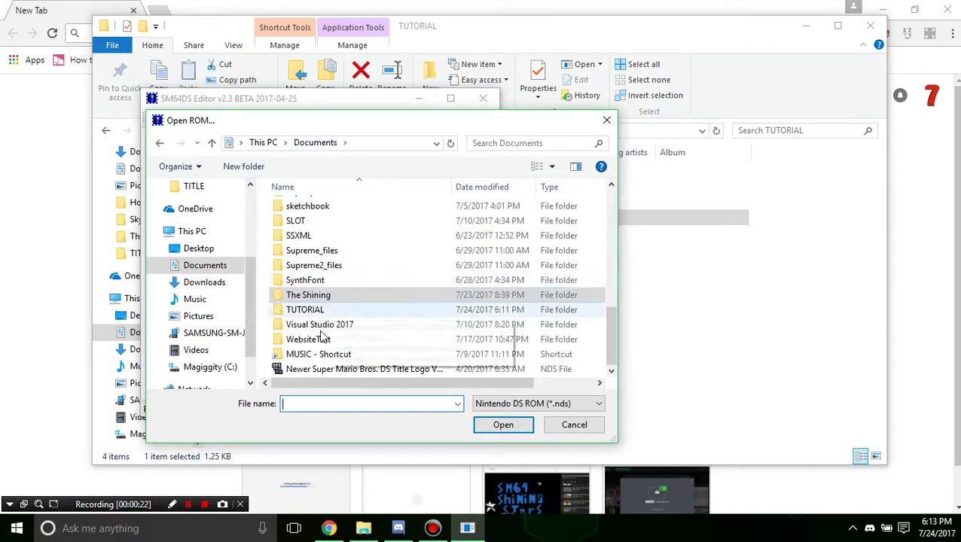
double_click(317, 310)
click(316, 234)
key(Return)
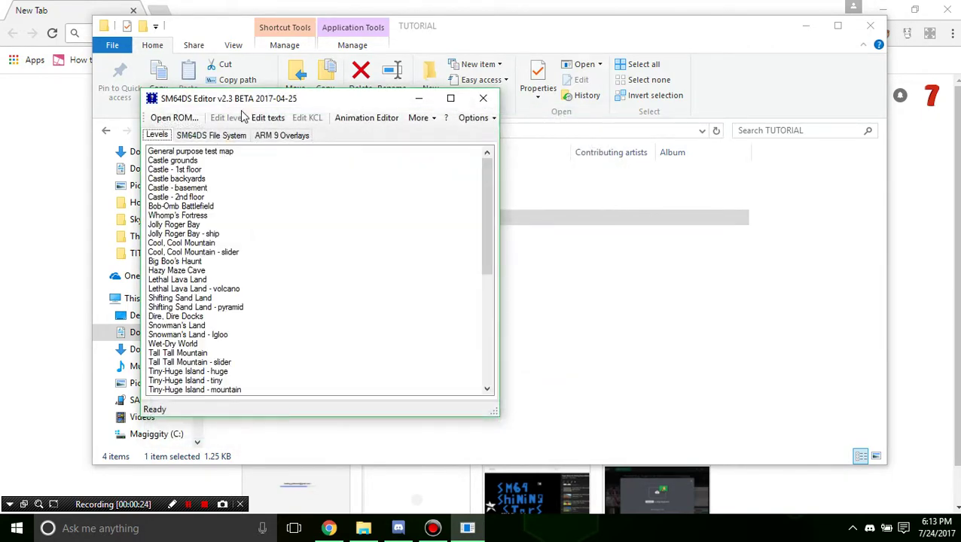
Open the Bob-Omb Battlefield level for editing and inspect its terrain in the 3D view
click(298, 217)
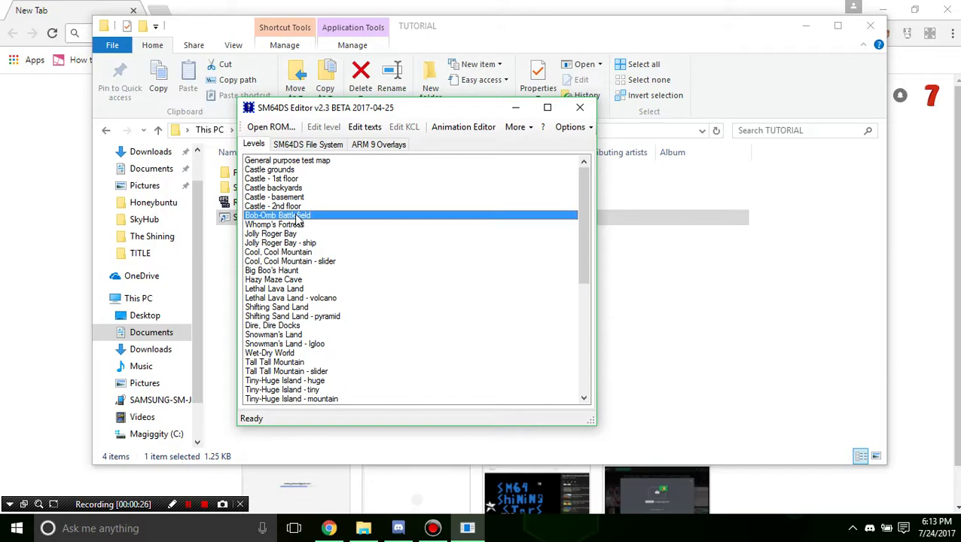
double_click(300, 218)
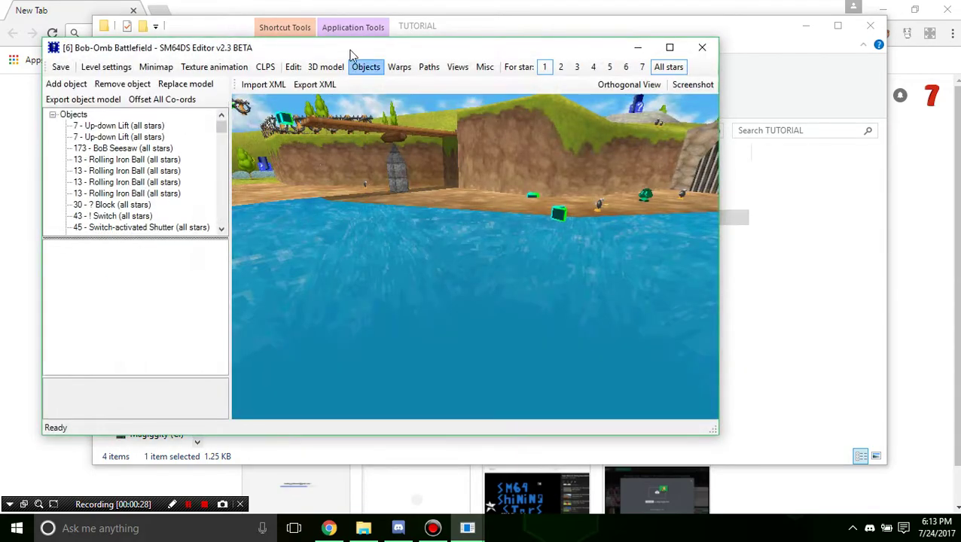
scroll(363, 274, down, 6)
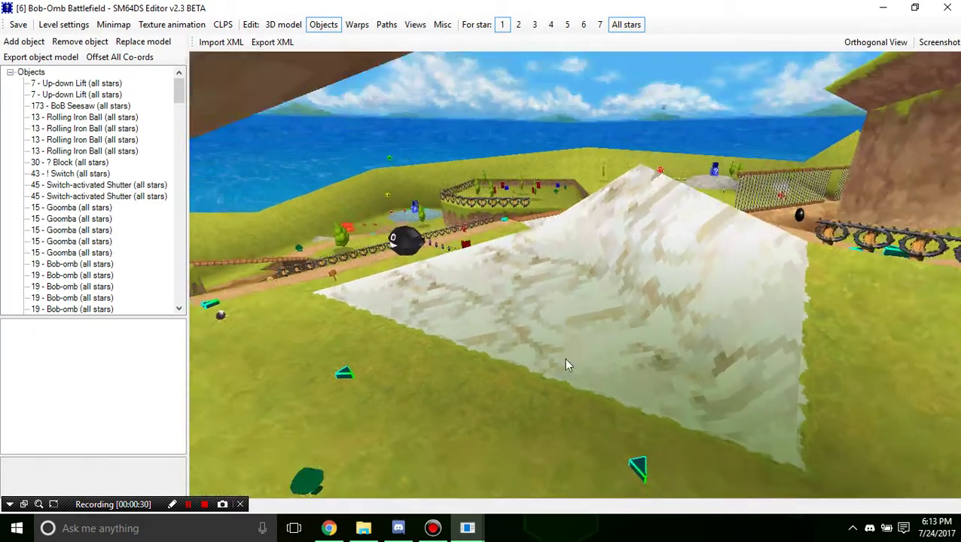
drag(567, 366, 529, 251)
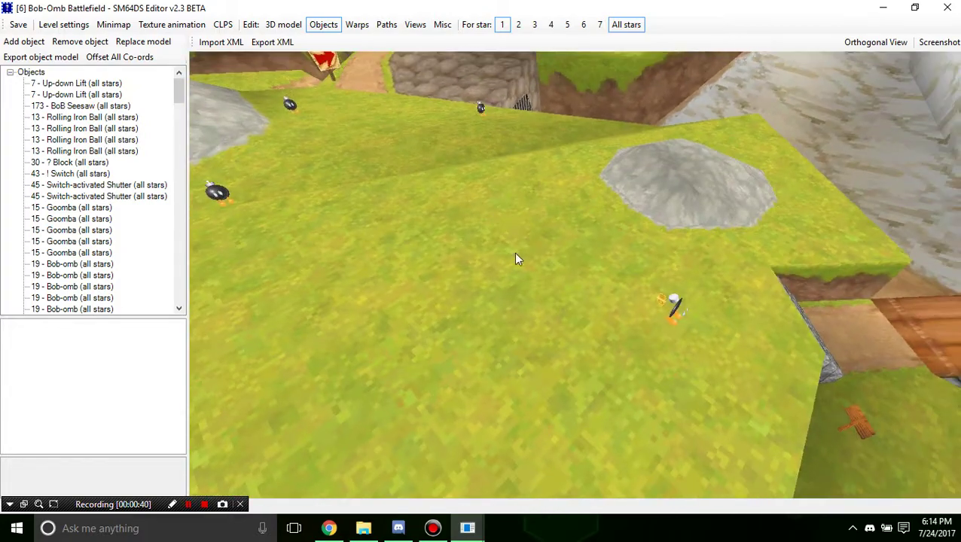
drag(467, 269, 230, 129)
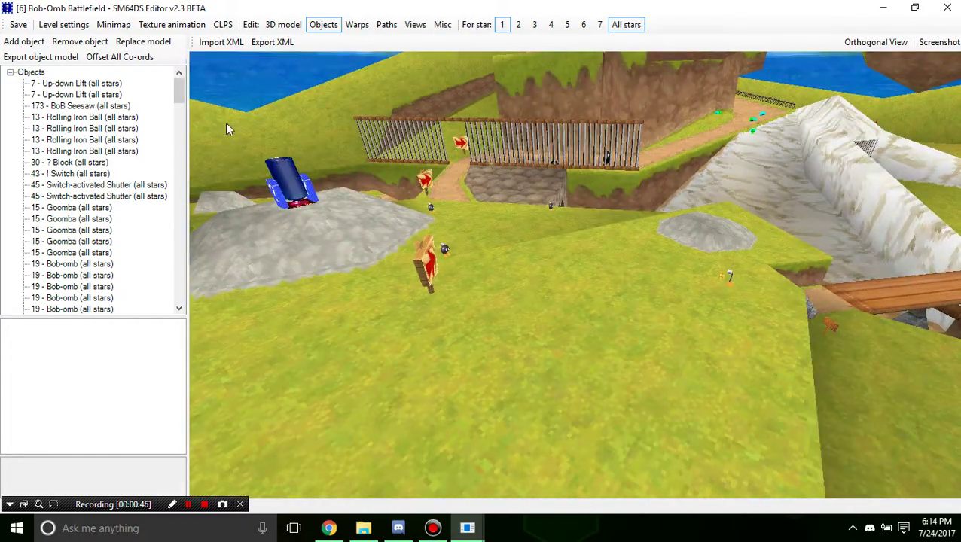
Start importing another 3D model and expand the data/stage folder in the ROM file system
click(277, 28)
click(75, 58)
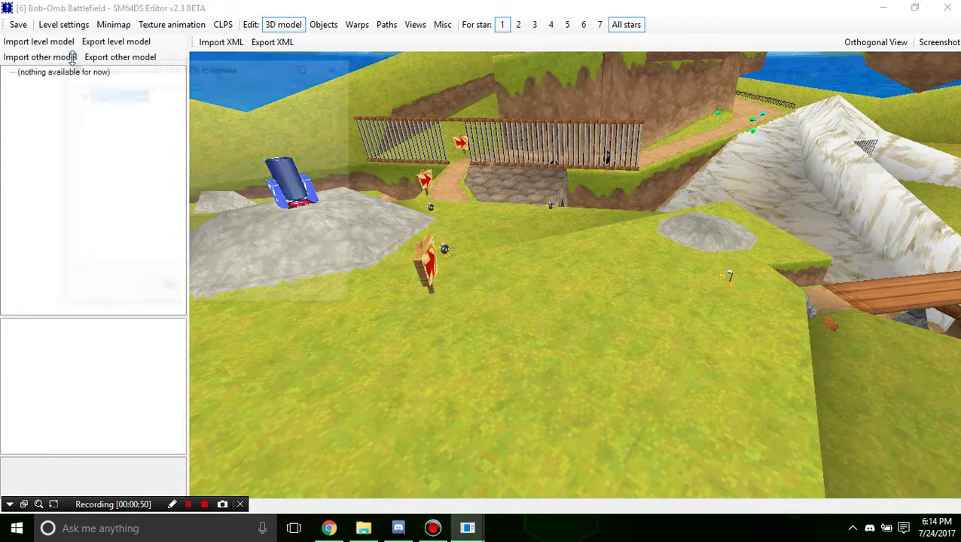
click(81, 94)
click(94, 127)
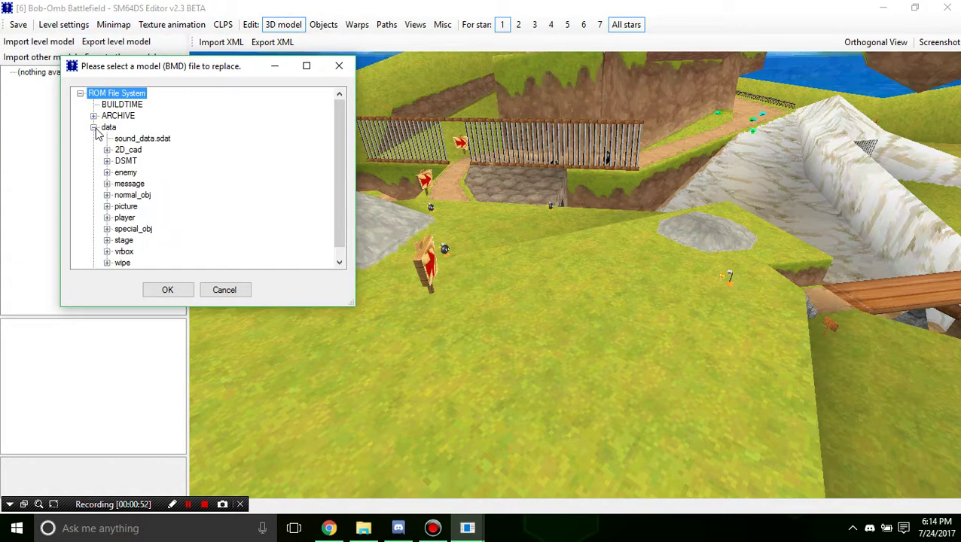
click(107, 241)
scroll(114, 174, down, 1)
scroll(124, 155, up, 2)
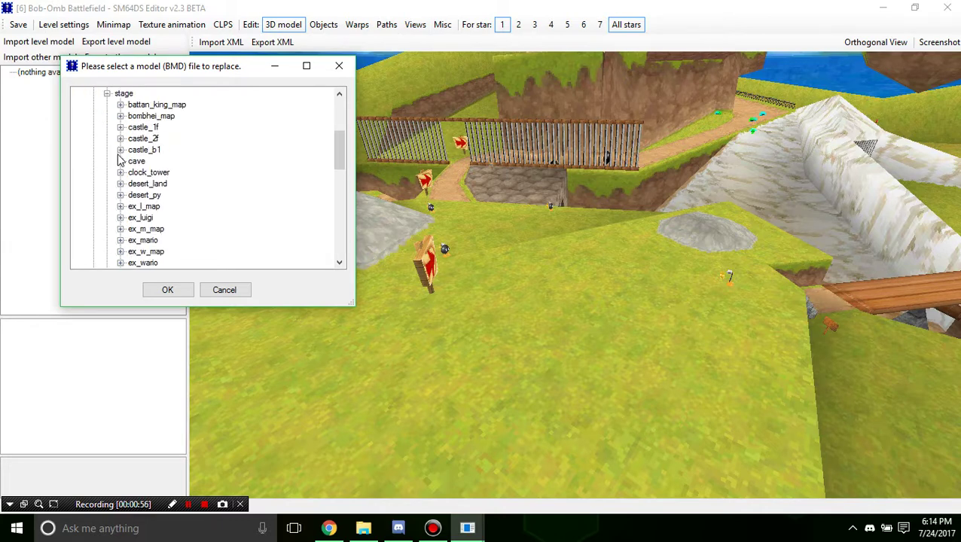
Choose bombhei_map_all.bmd in the bombhei_map folder as the model to replace and open the Texture and BTP Editor
click(151, 150)
click(120, 151)
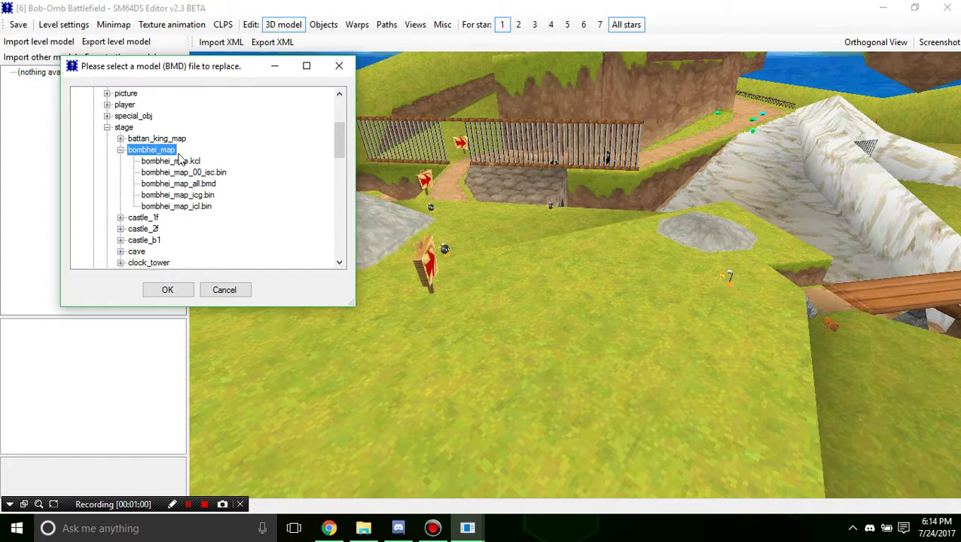
scroll(198, 157, down, 6)
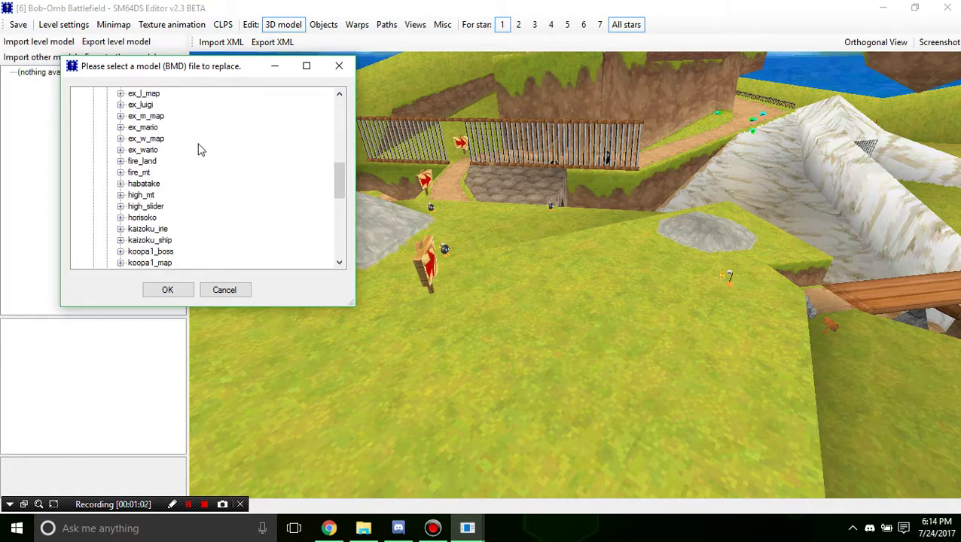
scroll(185, 150, up, 7)
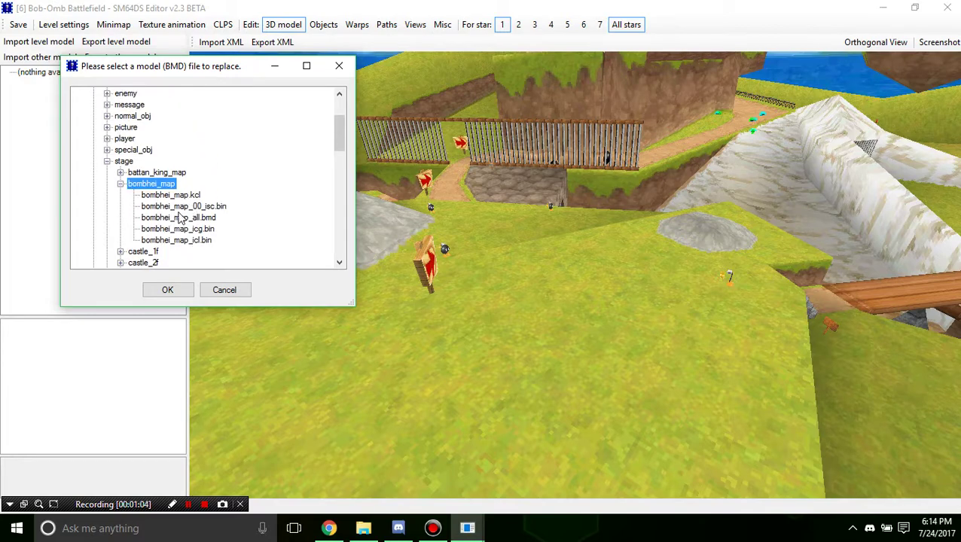
click(204, 218)
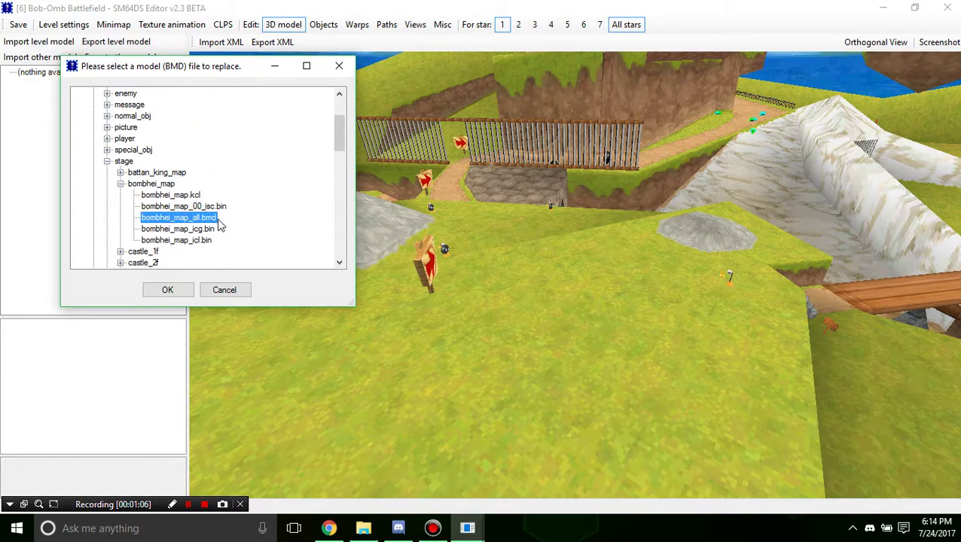
click(185, 291)
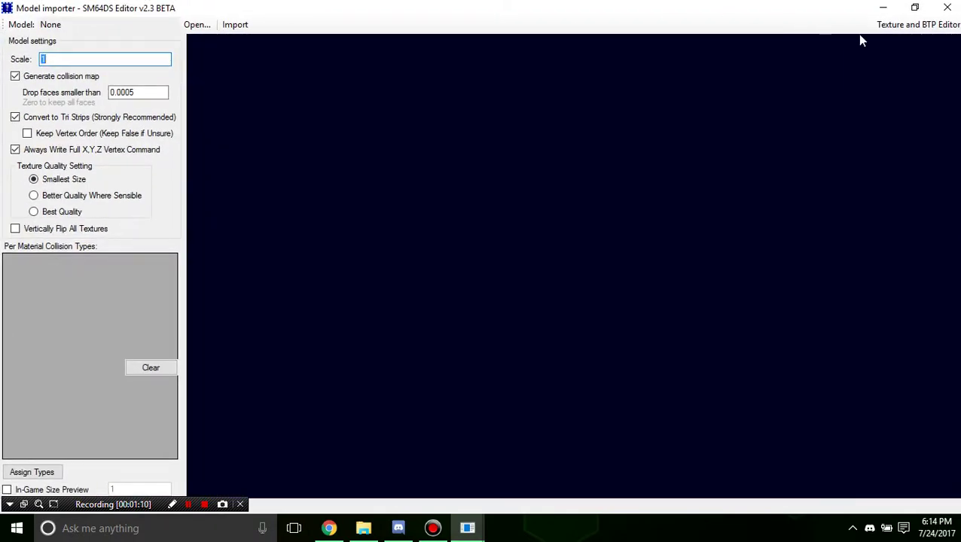
click(878, 28)
drag(335, 106, 435, 4)
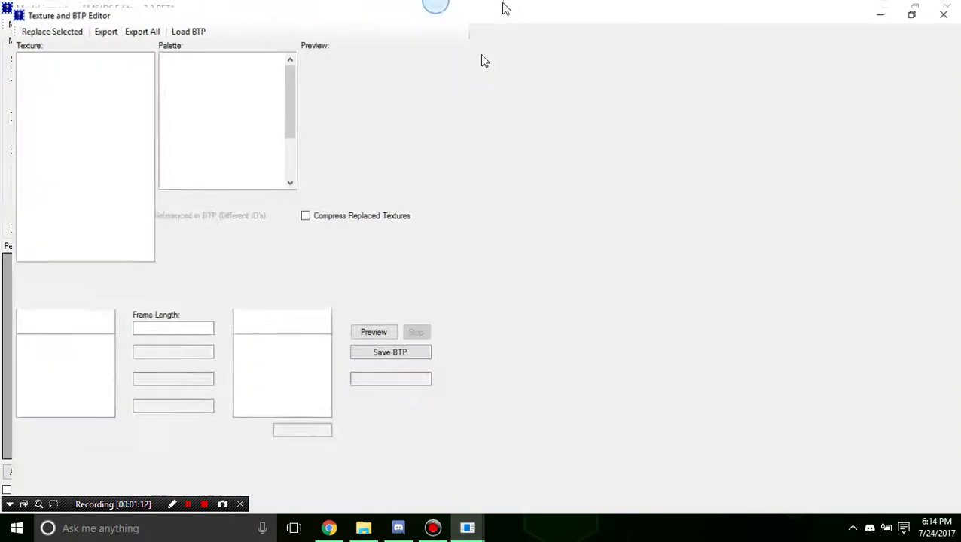
Preview the level model's textures one after another, including start_grass, soil, slope_grass, way and wood
click(17, 55)
click(18, 62)
click(23, 80)
click(30, 107)
click(49, 144)
click(41, 191)
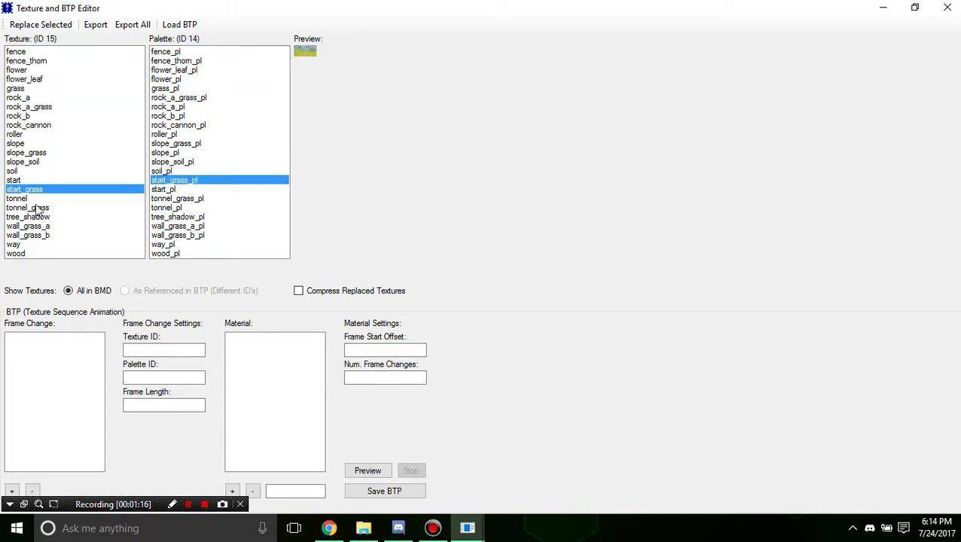
click(23, 181)
click(21, 173)
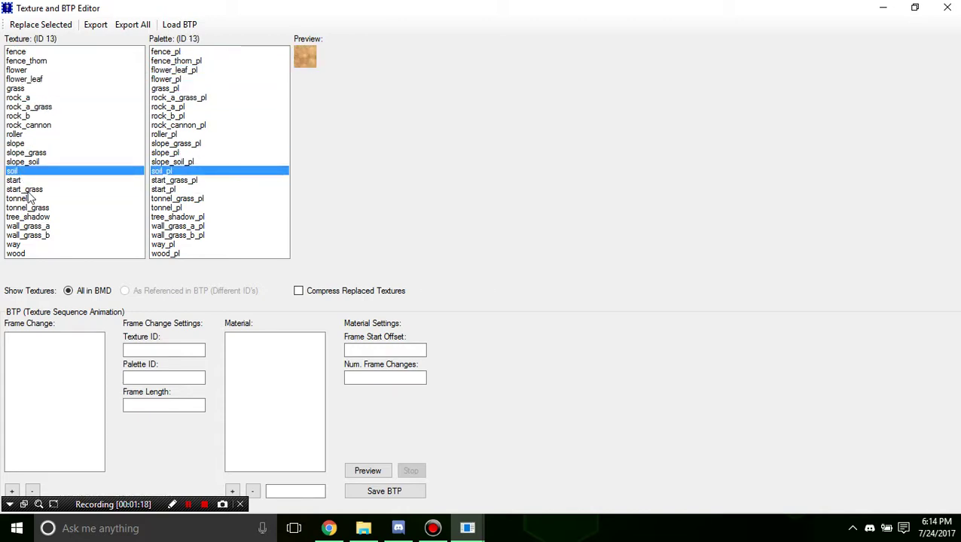
click(28, 163)
click(23, 153)
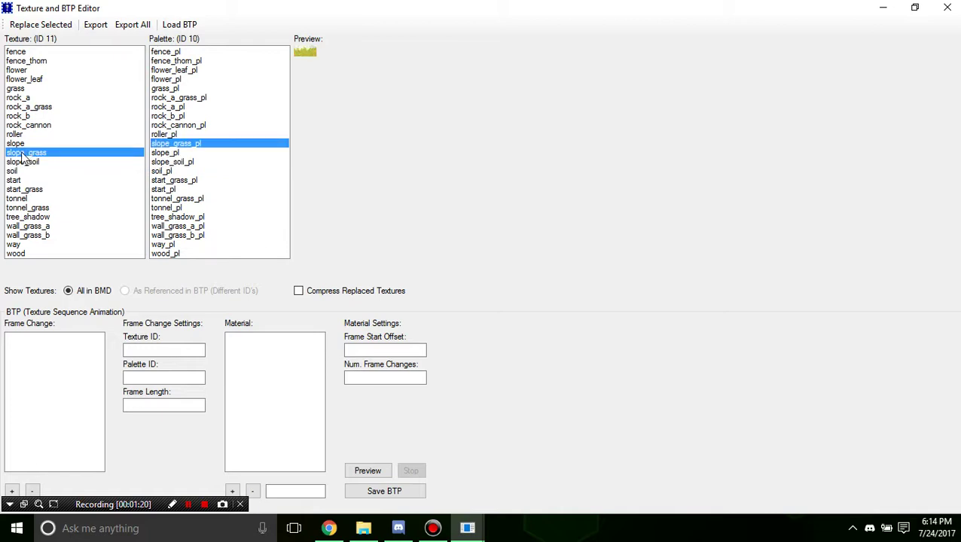
click(25, 209)
click(27, 218)
click(28, 227)
click(32, 245)
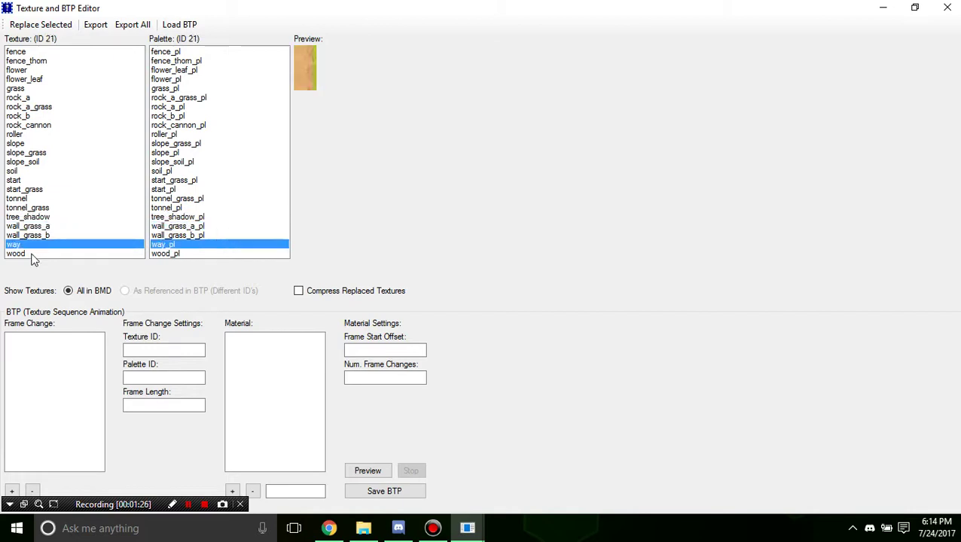
click(33, 255)
click(25, 79)
Export the grass texture as grass.png into FolderForTextures
click(25, 89)
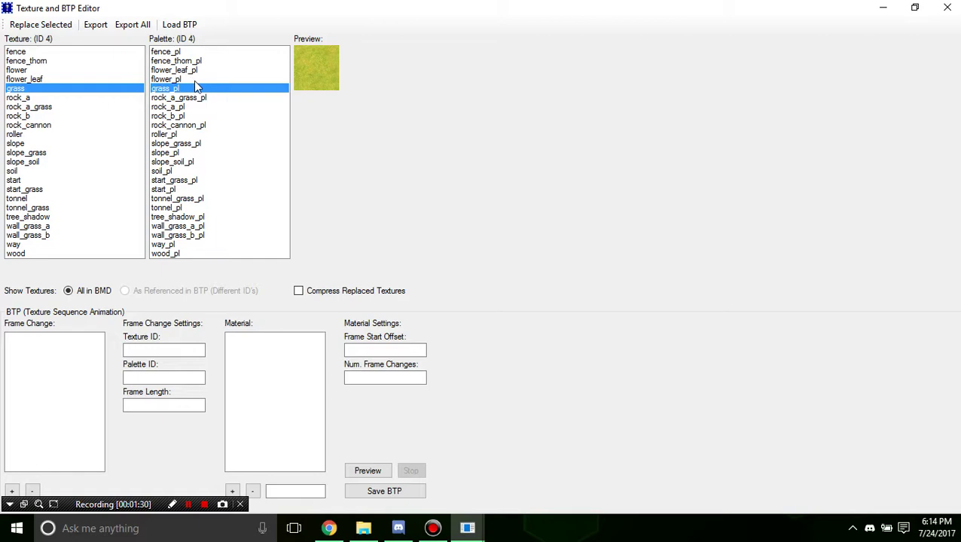
click(96, 25)
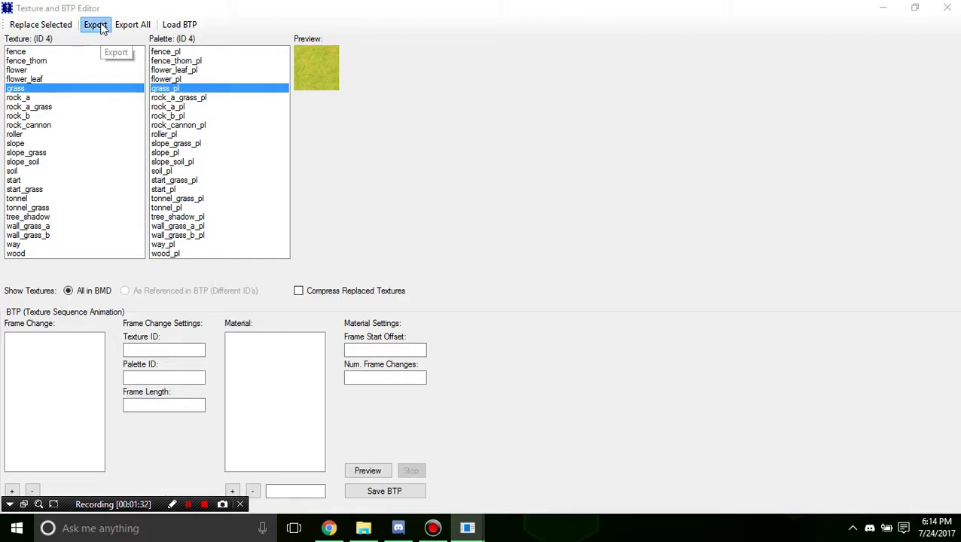
double_click(170, 116)
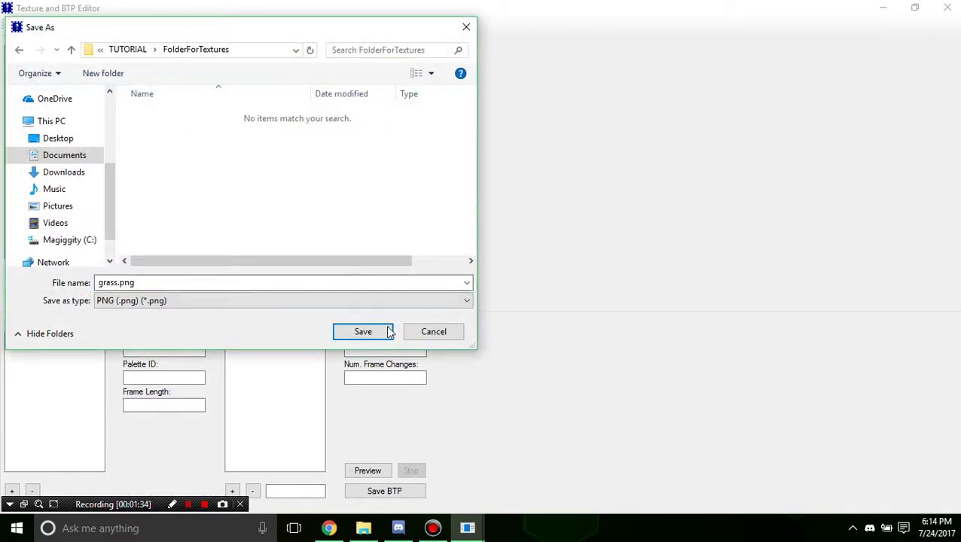
click(362, 331)
Switch to File Explorer, open FolderForTextures and select grass.png
click(363, 528)
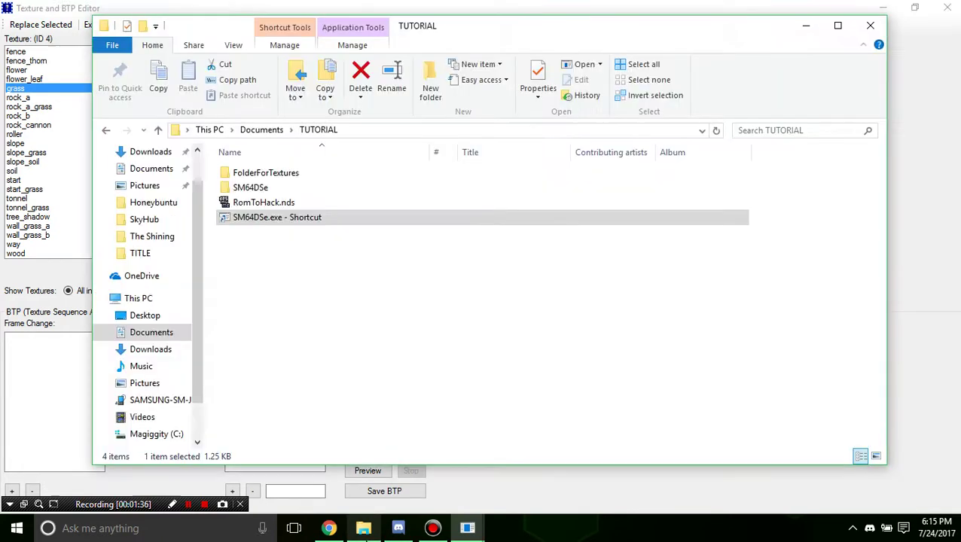
double_click(260, 173)
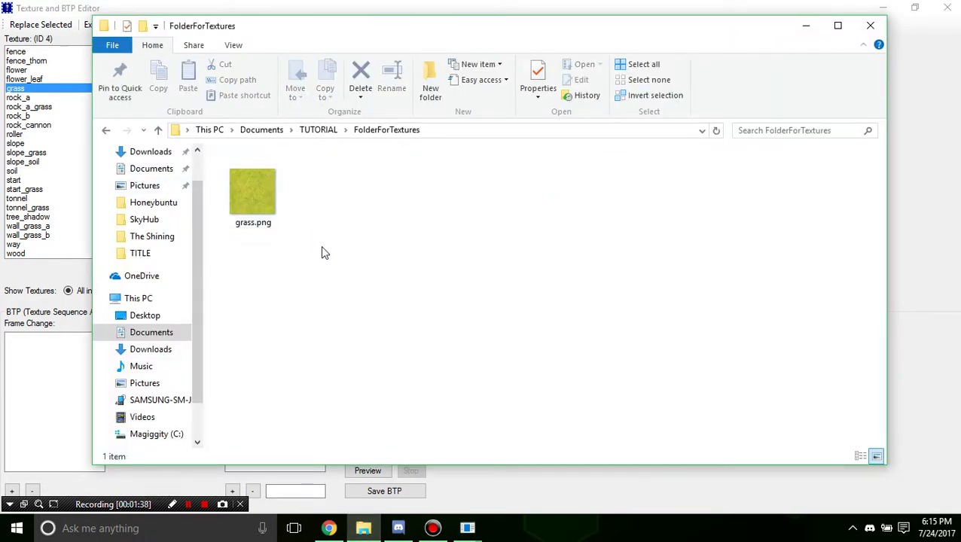
click(279, 217)
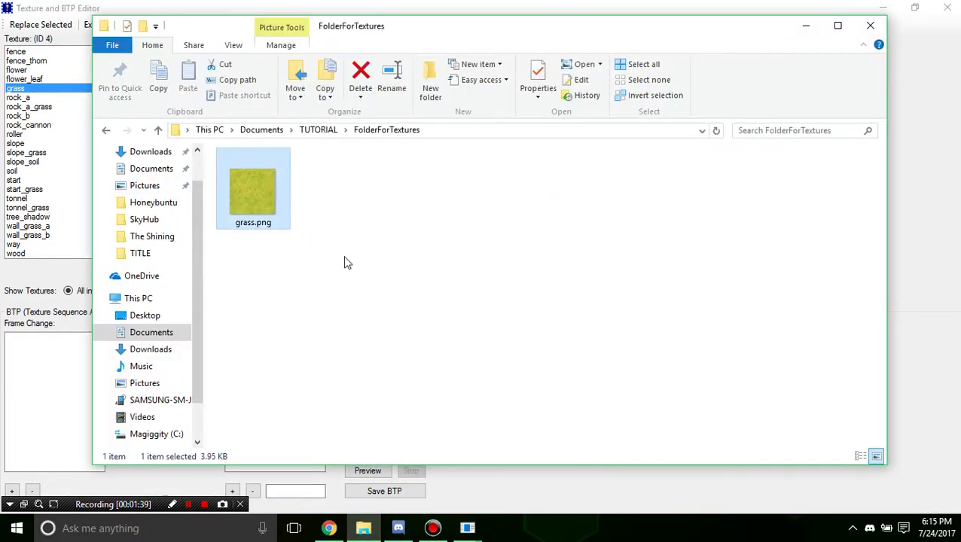
Check the image dimensions and file name in the properties of grass.png
right_click(266, 201)
click(371, 502)
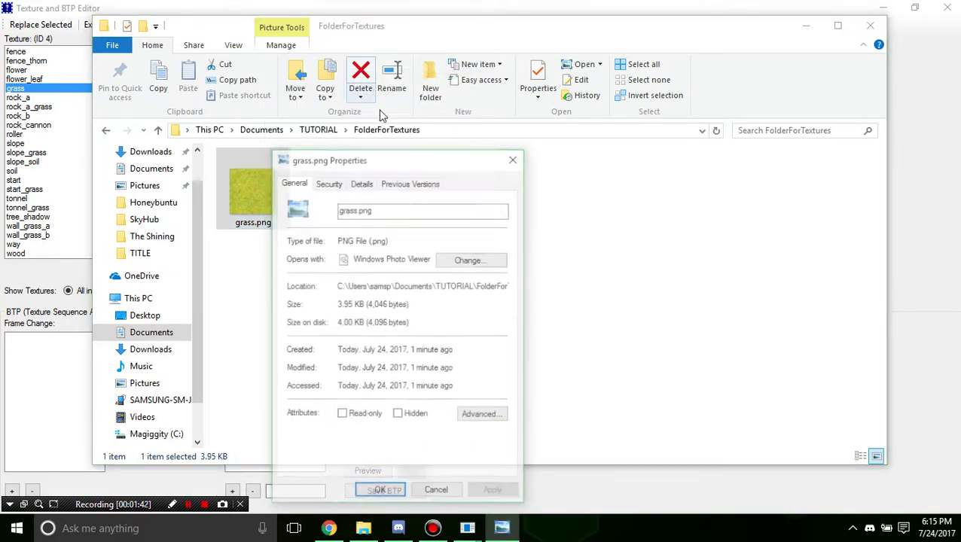
click(362, 184)
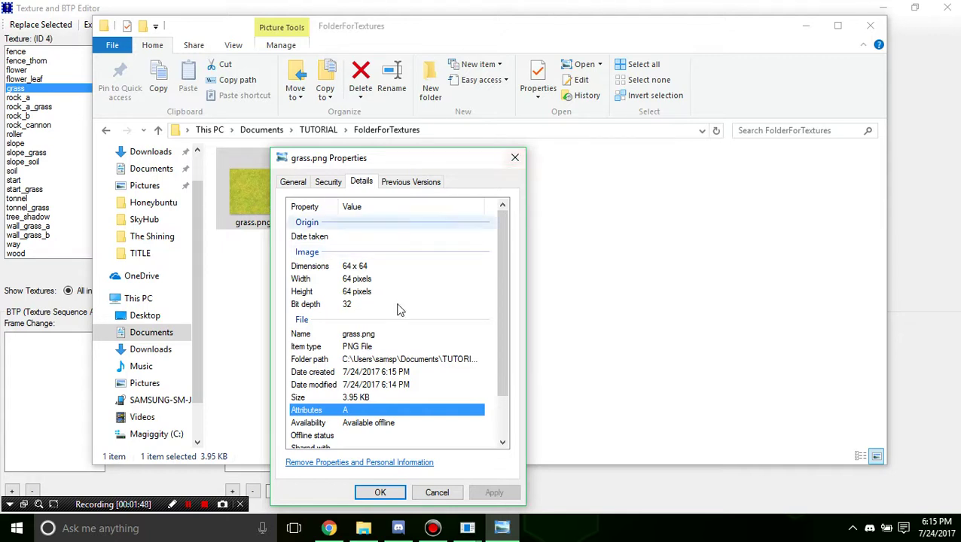
click(349, 268)
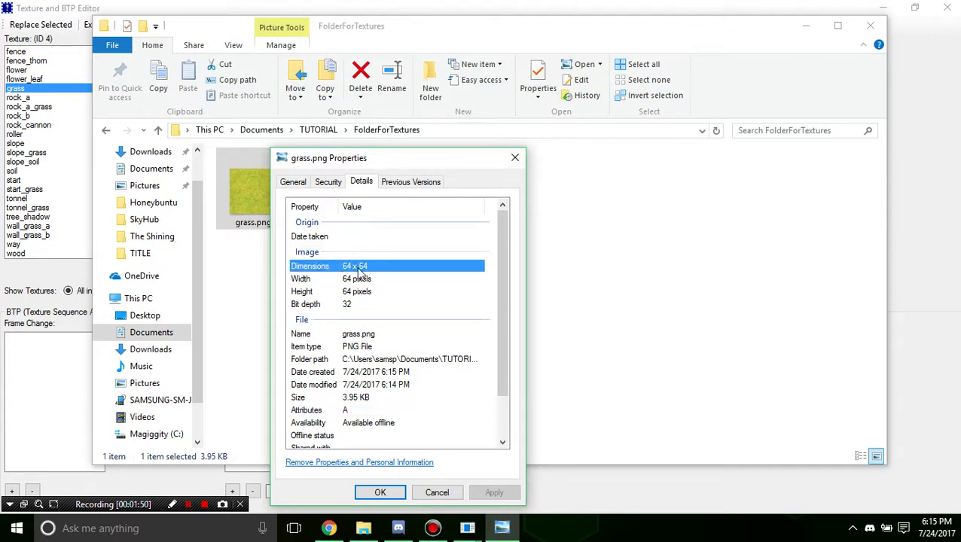
click(293, 181)
click(357, 209)
click(356, 210)
click(515, 158)
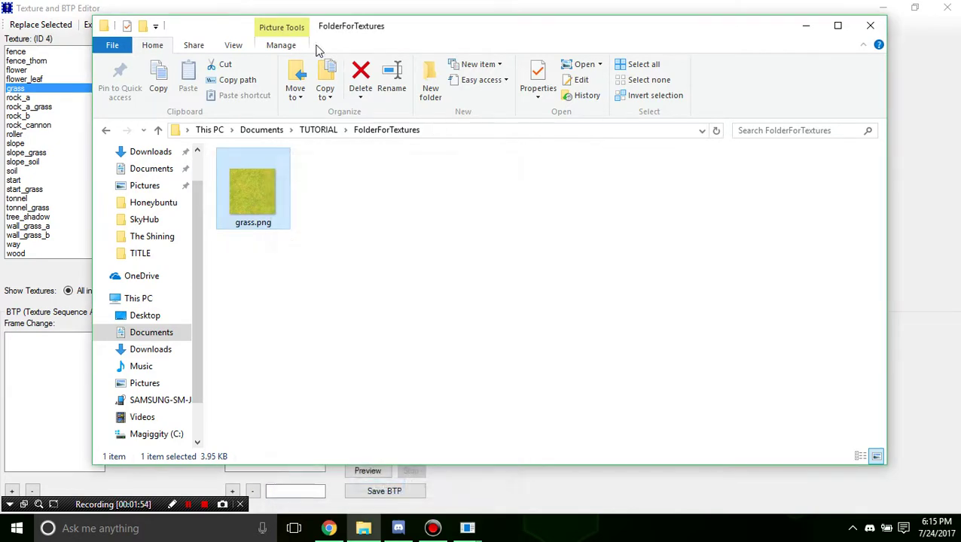
Switch to Chrome and search Google Images for "grass texture"
click(281, 6)
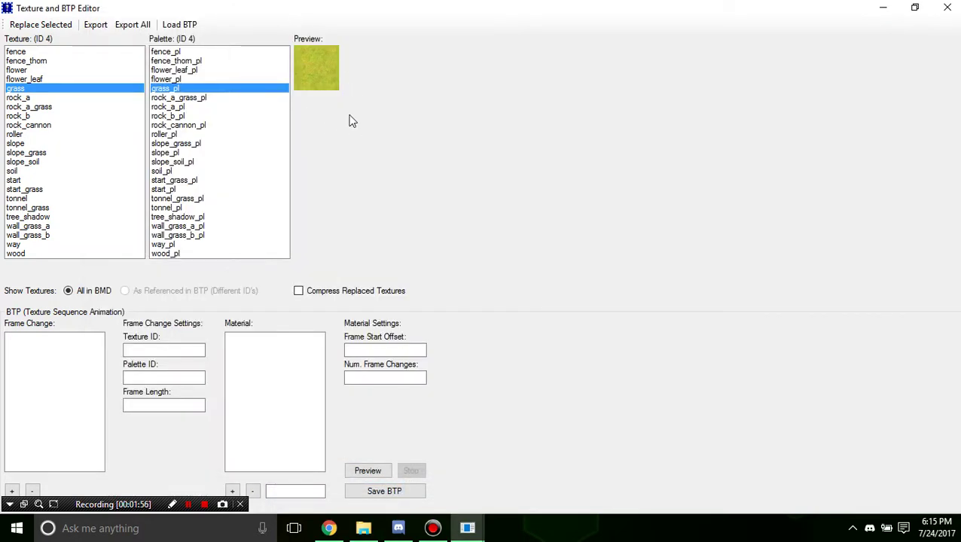
click(329, 528)
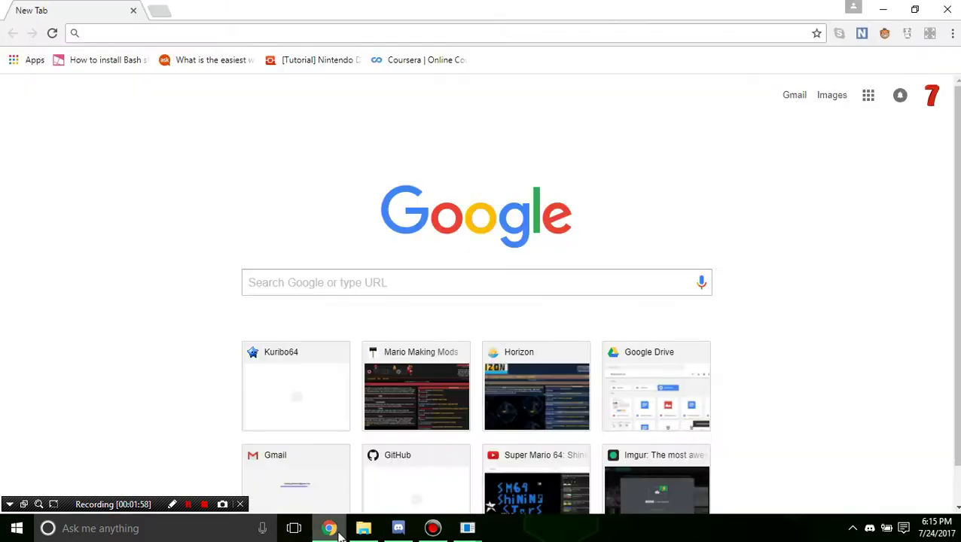
text(g)
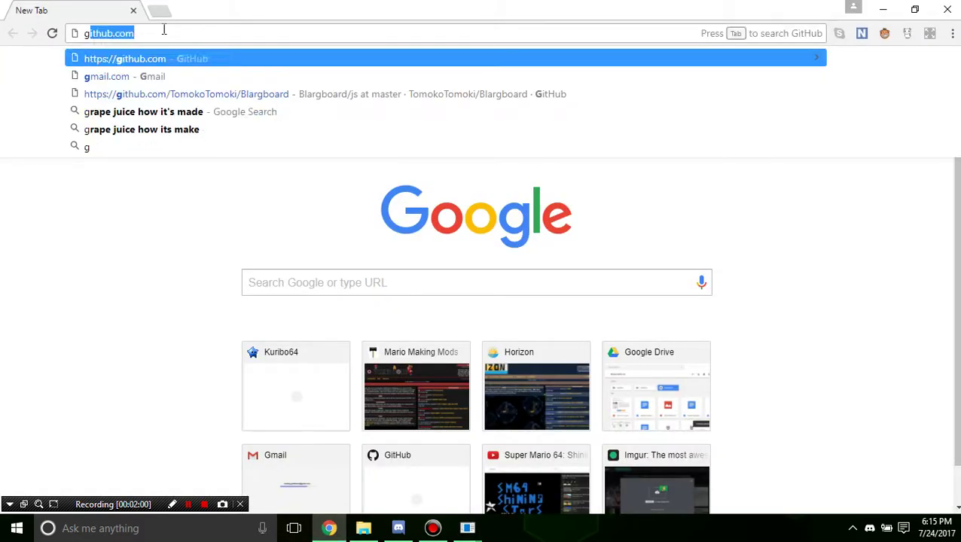
text(rass text)
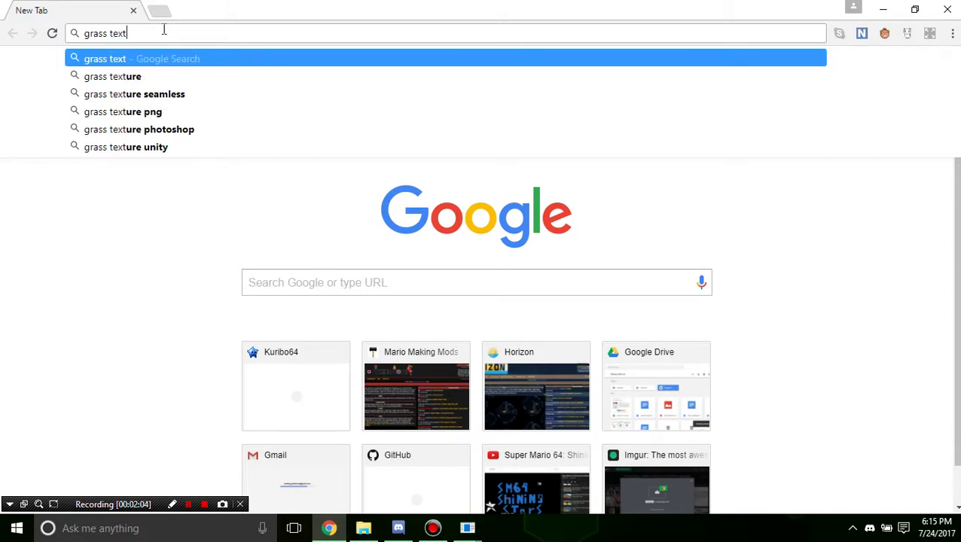
text(ure)
key(Return)
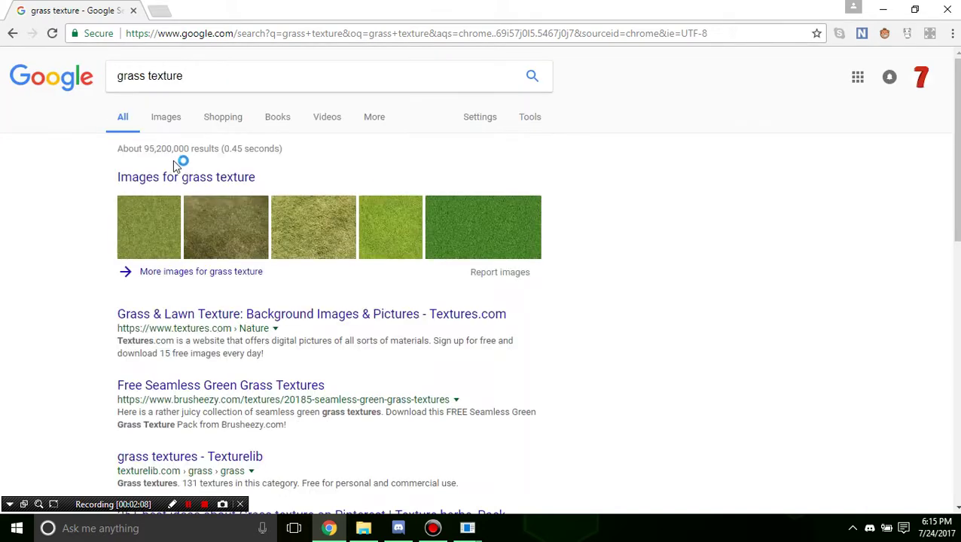
click(174, 118)
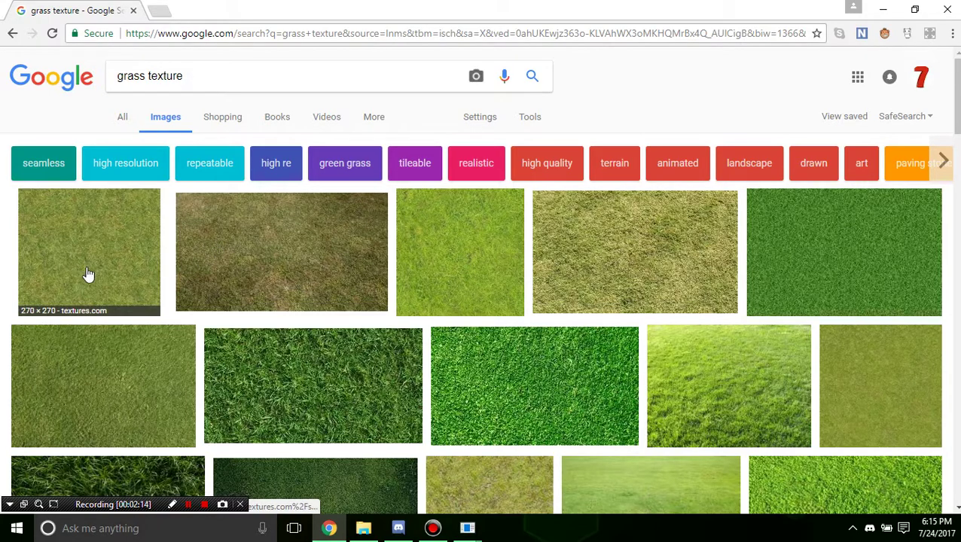
Browse the image results and open the dark green seamless turf lawn texture from Pinterest
scroll(319, 276, down, 3)
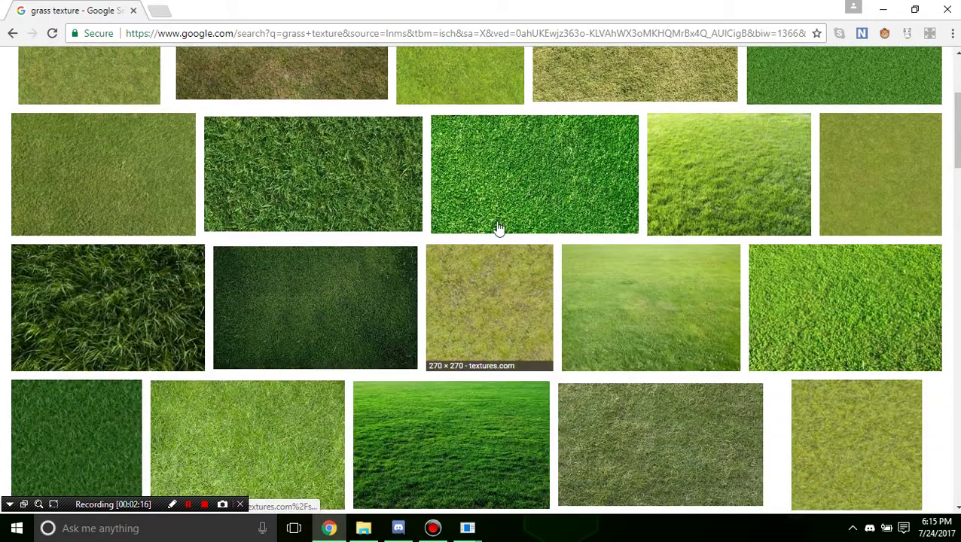
scroll(672, 301, down, 3)
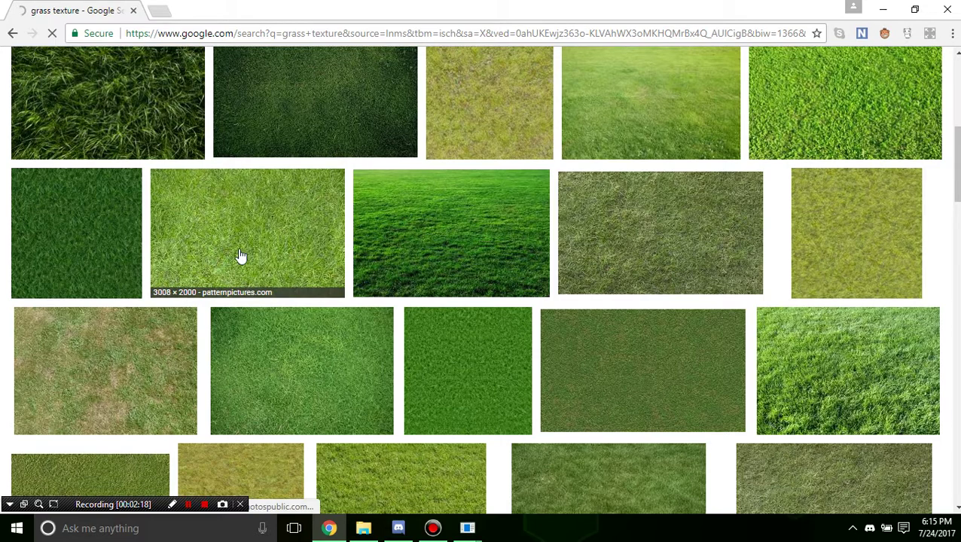
click(108, 258)
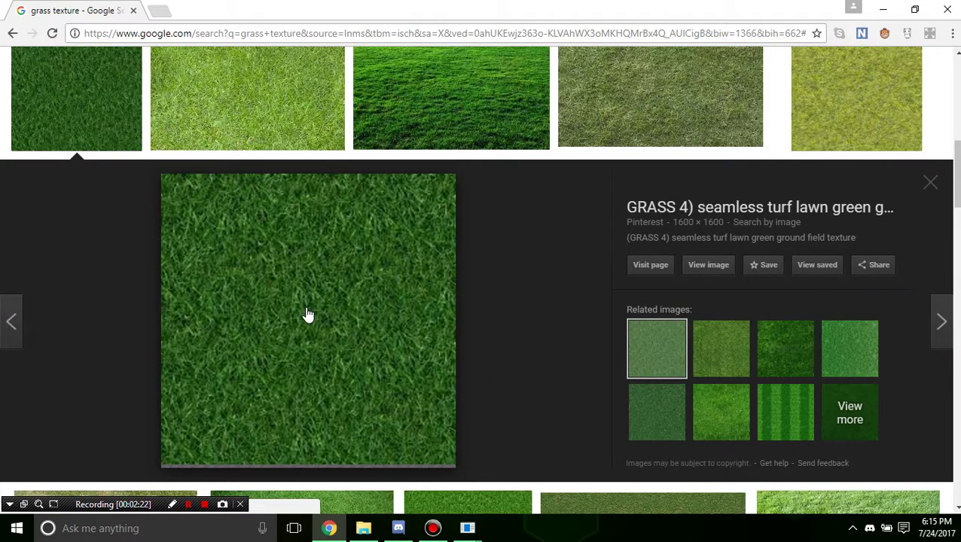
Start saving the turf image as a file and choose Documents > TUTORIAL > FolderForTextures as its destination
right_click(308, 315)
click(349, 222)
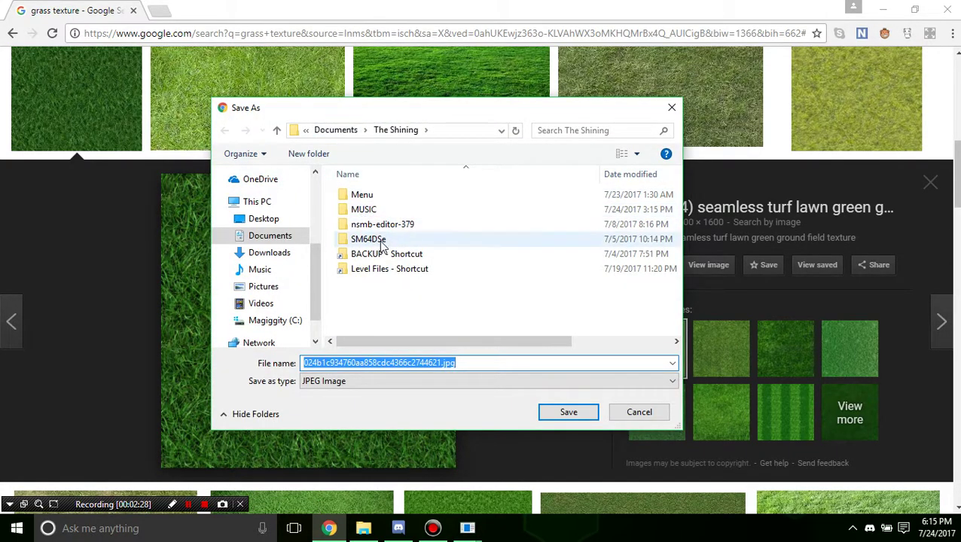
click(340, 131)
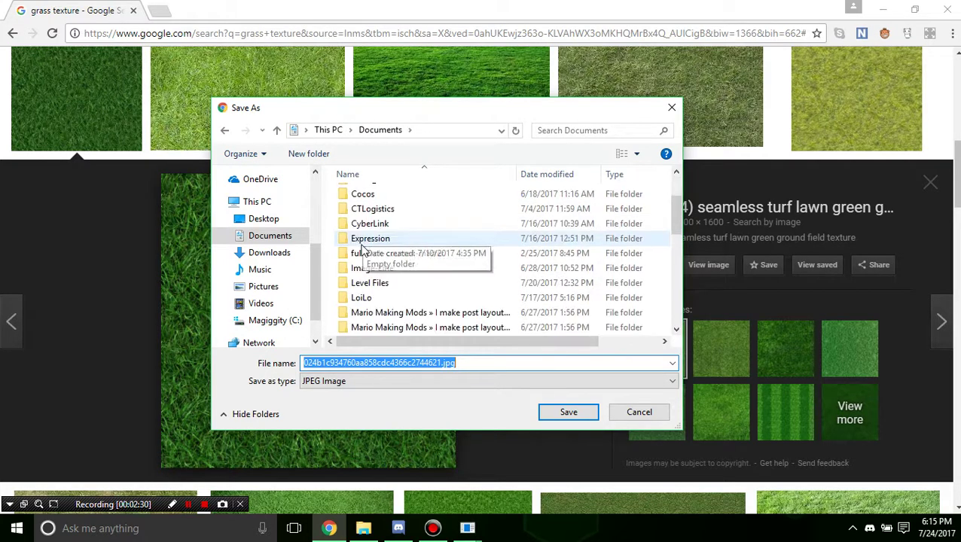
scroll(377, 263, down, 2)
scroll(376, 263, down, 4)
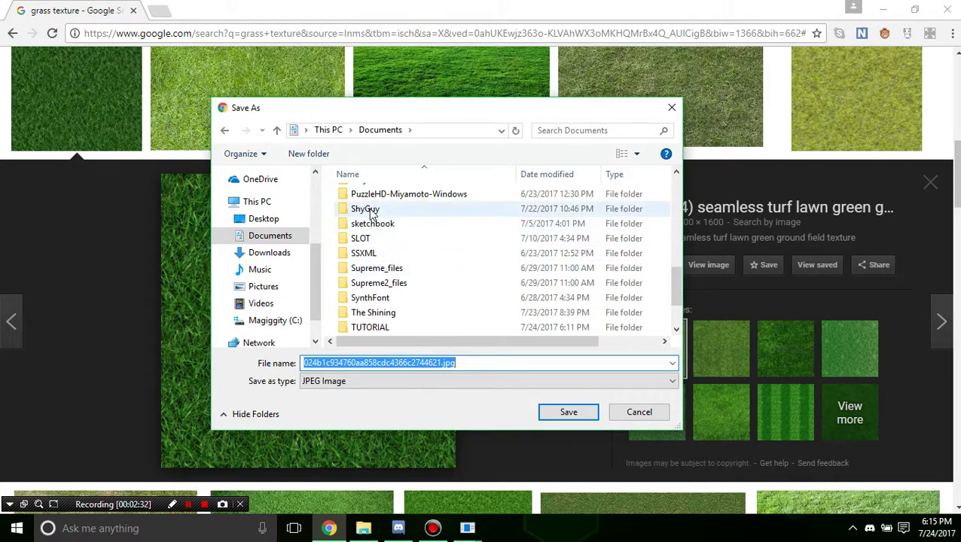
scroll(370, 256, down, 1)
double_click(369, 269)
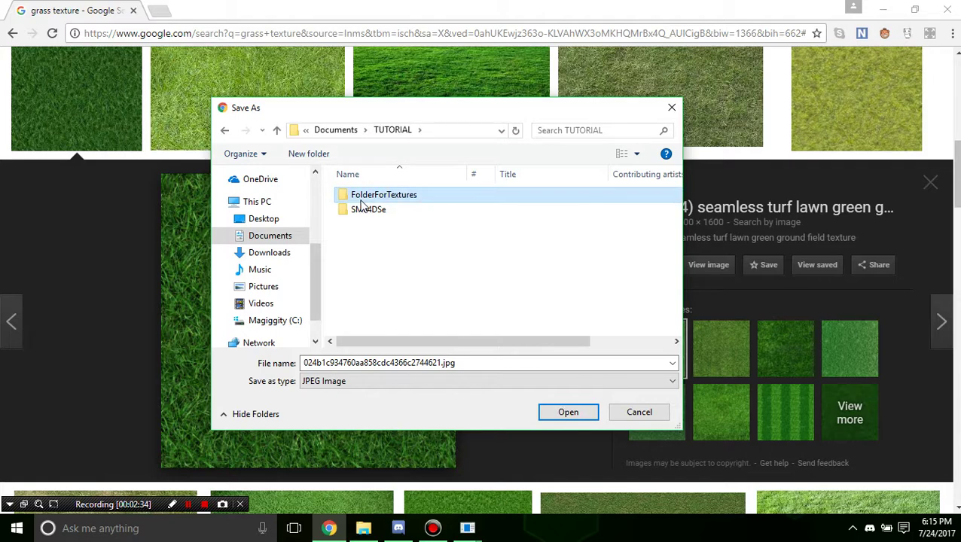
double_click(364, 196)
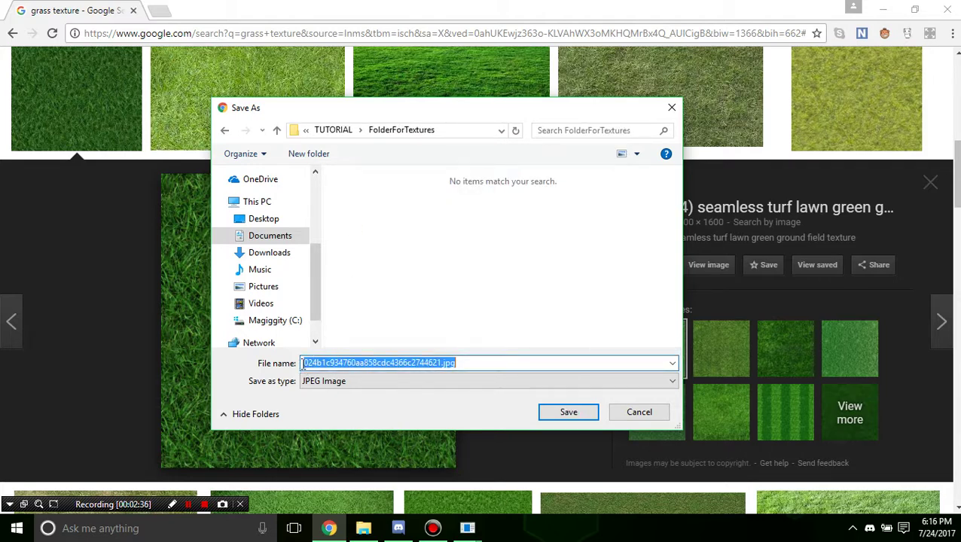
Save the image under the name grassNew and close the browser
drag(303, 363, 433, 353)
text(grassNew)
key(Return)
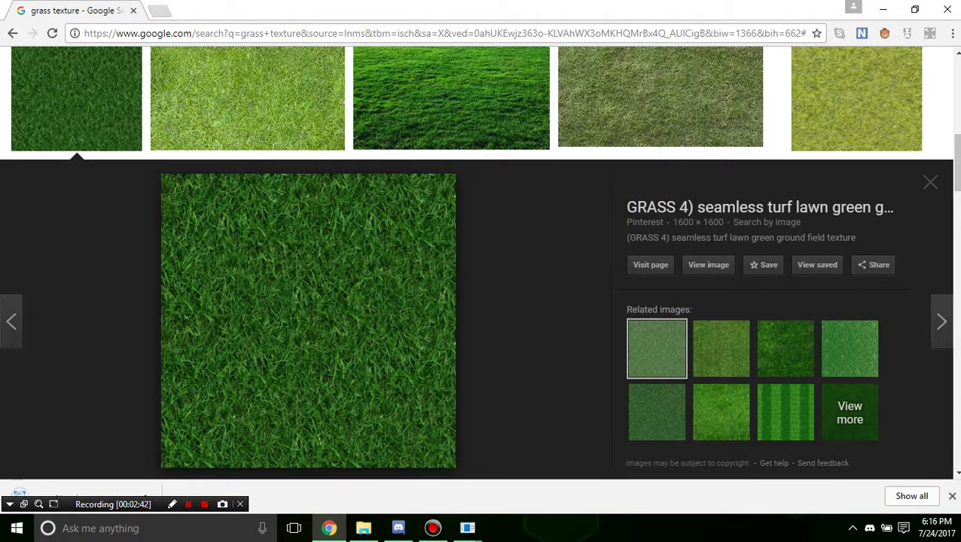
click(952, 497)
click(134, 11)
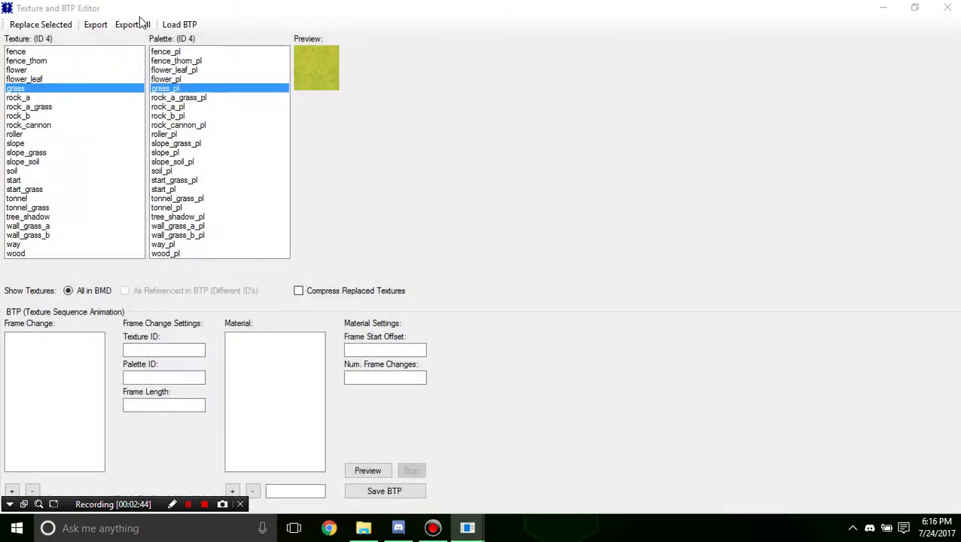
Switch to FolderForTextures in File Explorer and open grassNew.jpg with paint.net
click(363, 528)
click(331, 242)
click(317, 220)
right_click(315, 221)
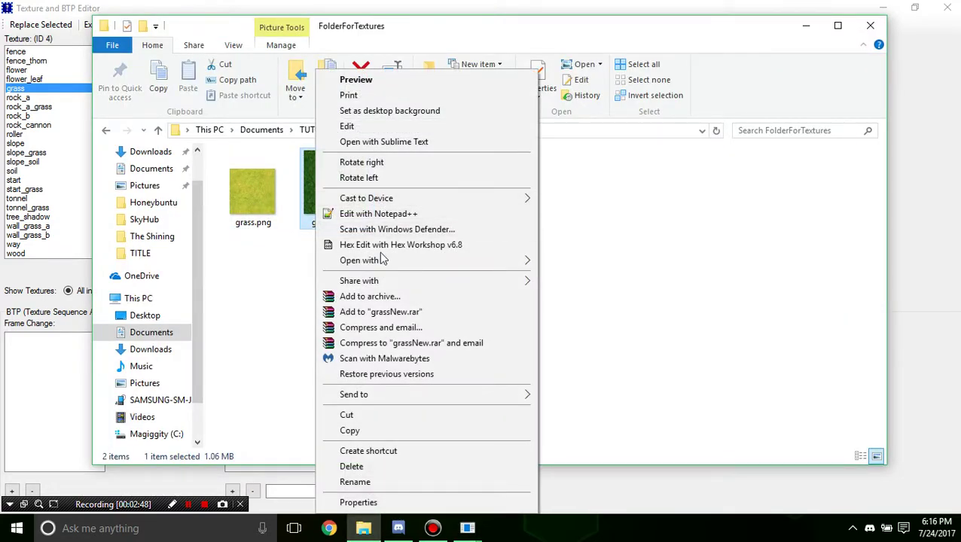
mouse_move(505, 262)
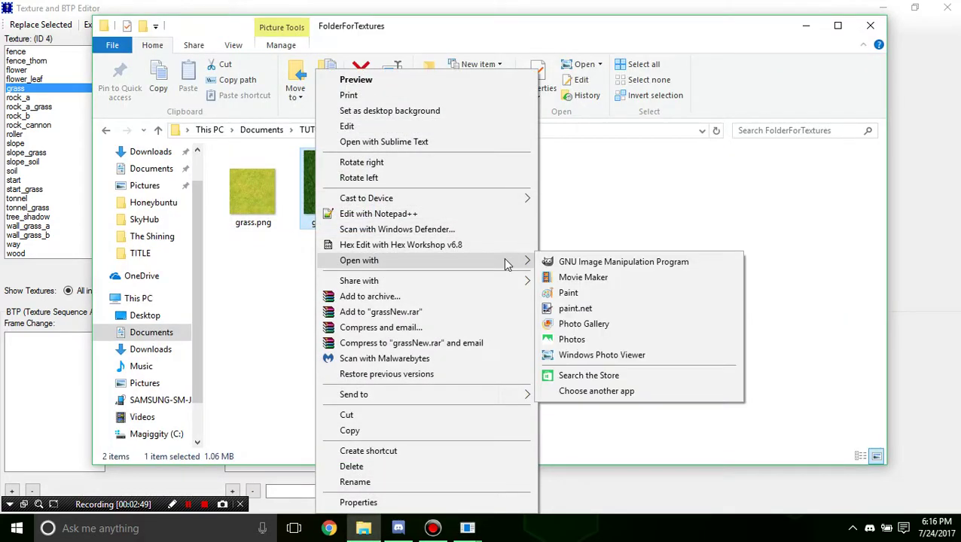
click(575, 309)
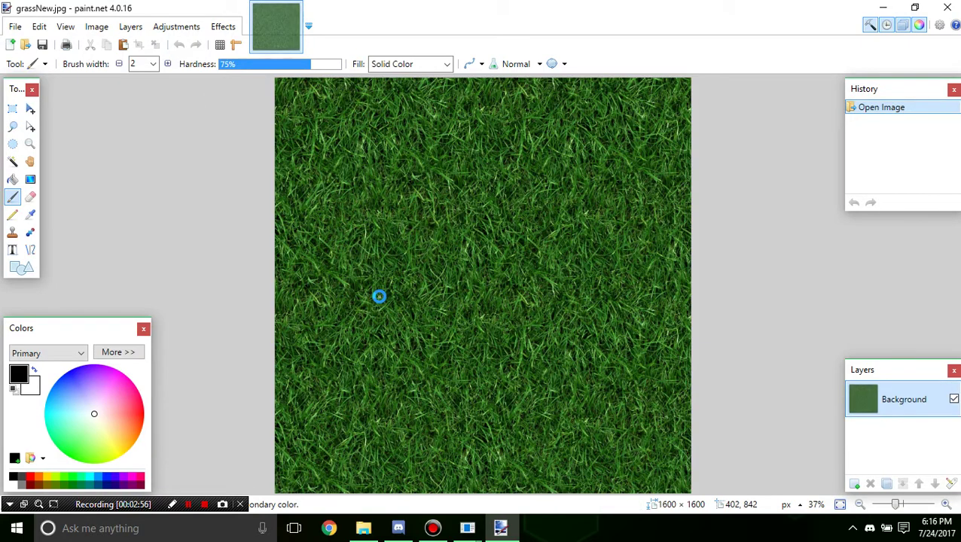
Resize the grass image to 64 × 64 pixels with the aspect ratio maintained
click(98, 27)
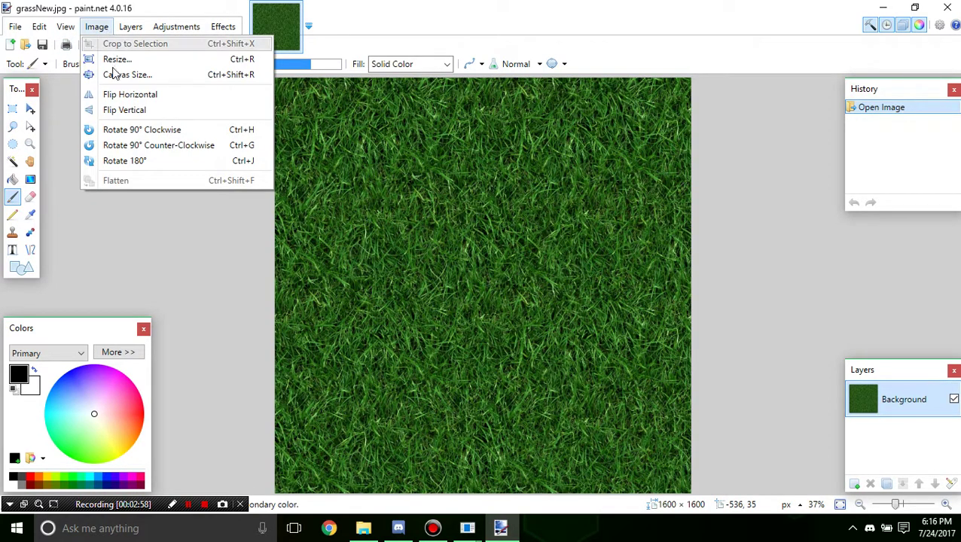
click(114, 59)
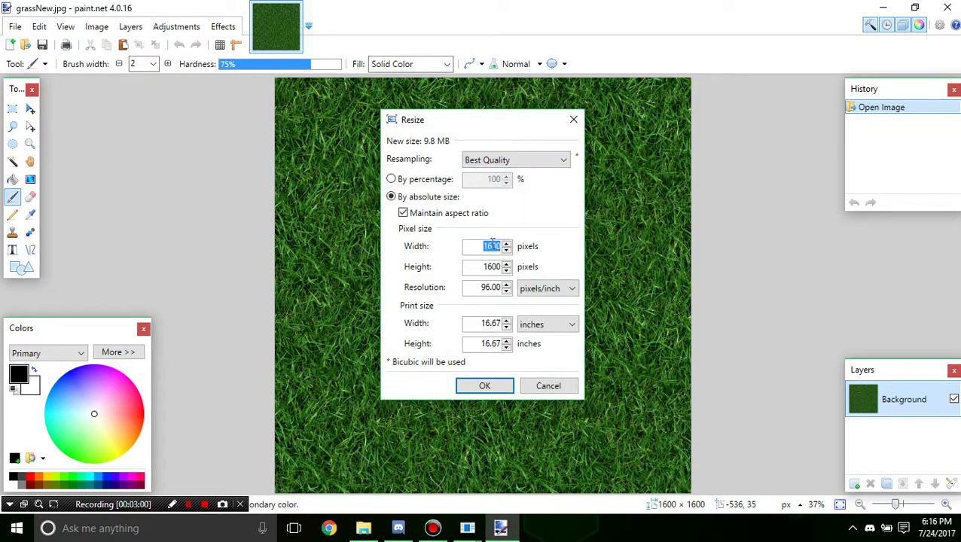
text(64)
click(483, 386)
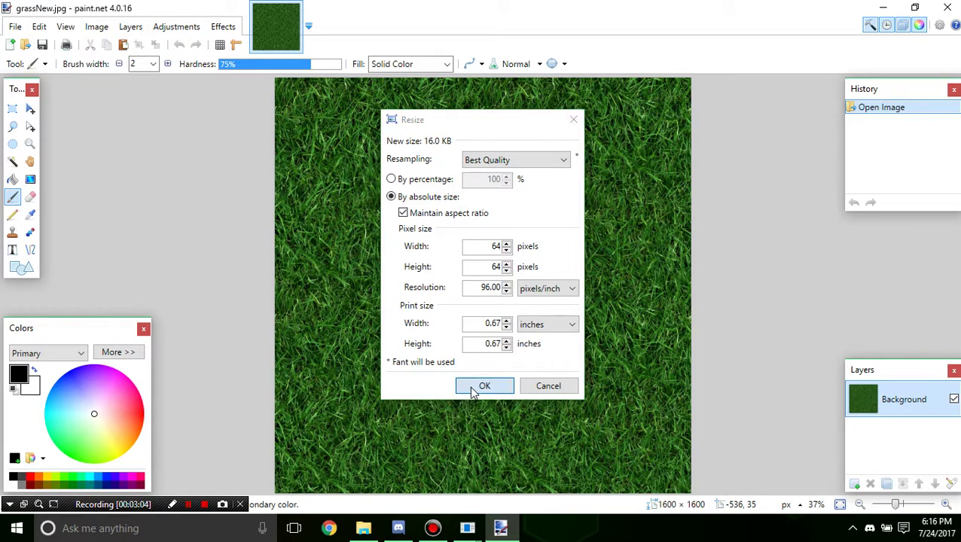
ctrl+scroll(542, 303, up, 1)
ctrl+scroll(539, 305, up, 4)
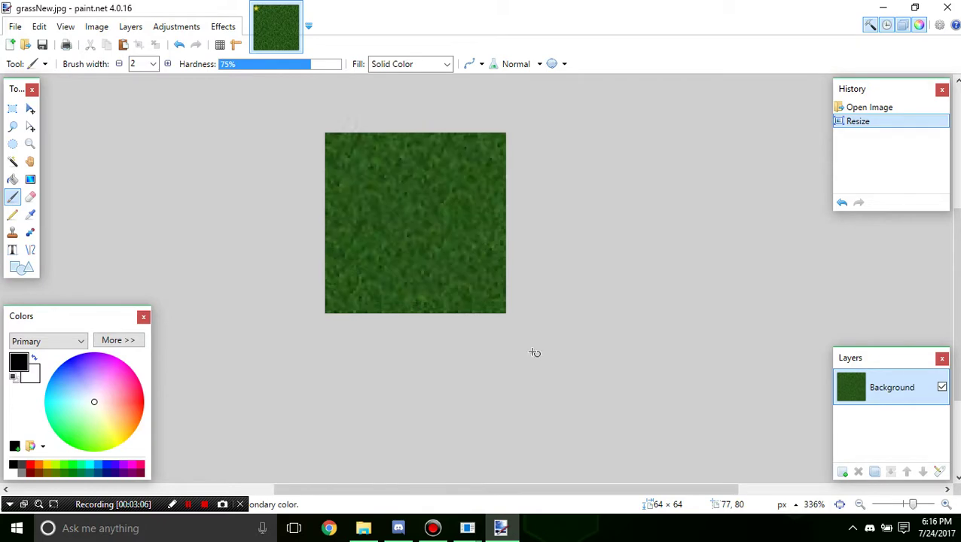
scroll(506, 287, up, 2)
ctrl+scroll(505, 285, down, 2)
ctrl+scroll(504, 285, down, 4)
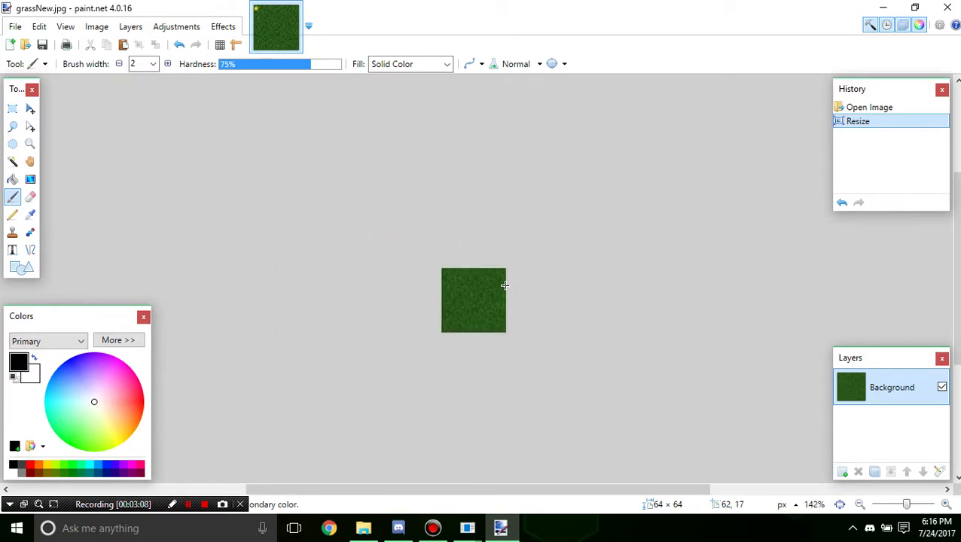
ctrl+scroll(550, 328, up, 5)
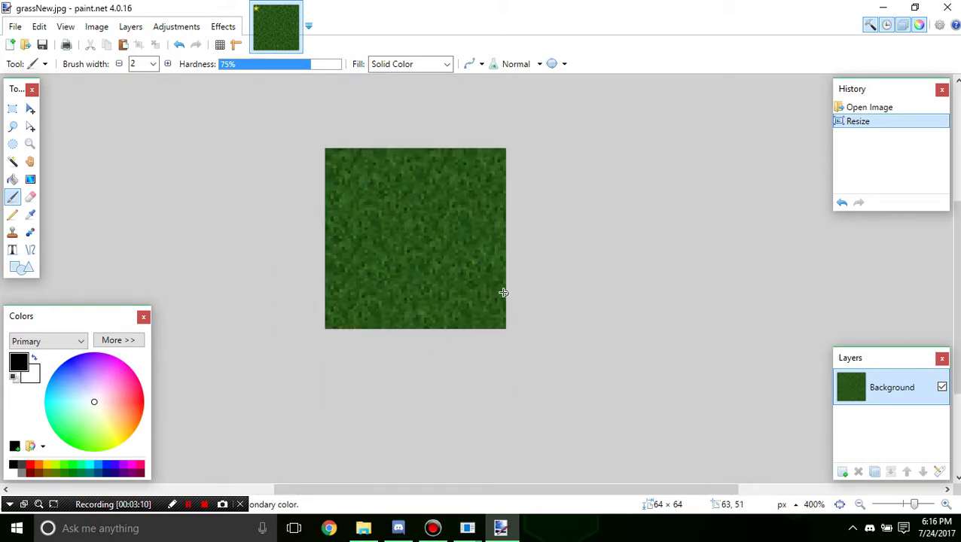
Save the resized image as grassNew.png in PNG format with auto-detected bit depth, and return to the Texture and BTP Editor
key(ctrl+shift+s)
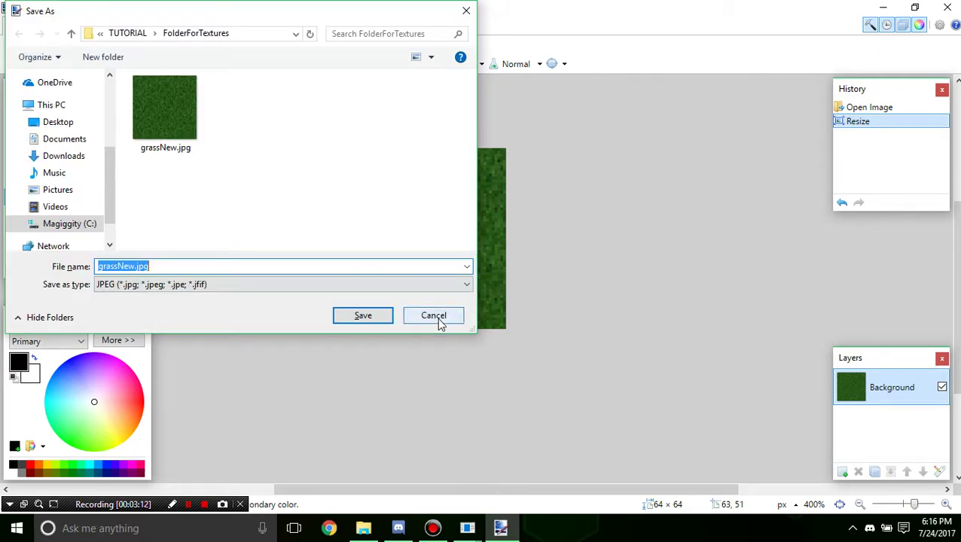
click(369, 285)
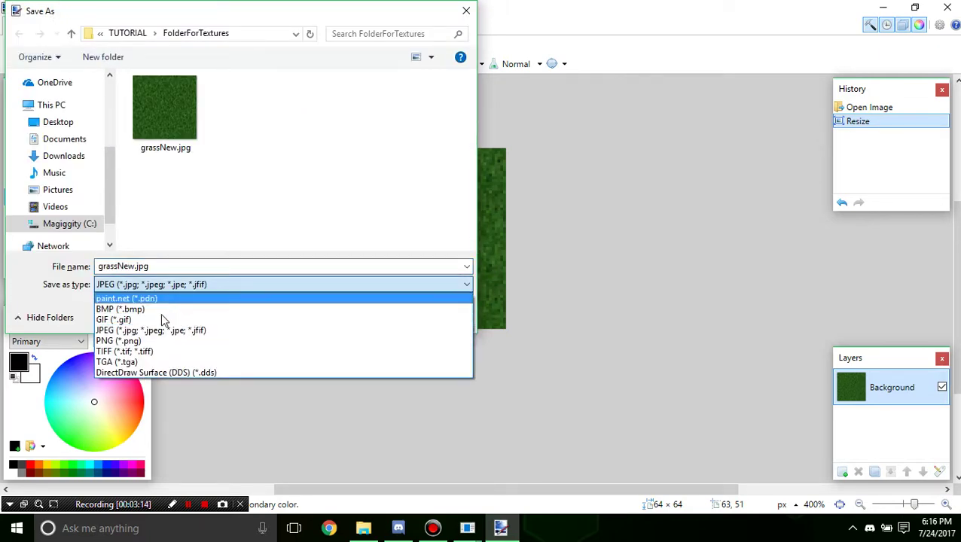
click(149, 343)
click(357, 317)
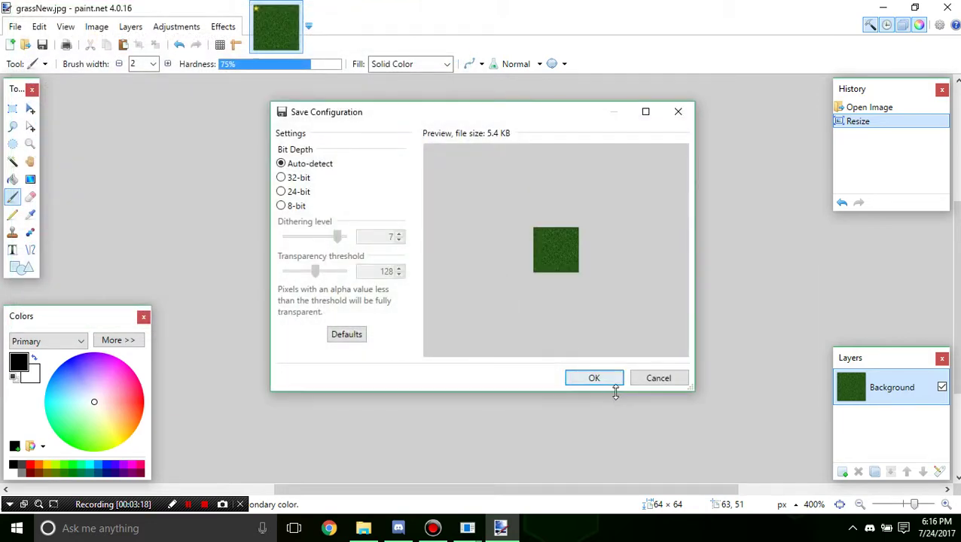
click(594, 379)
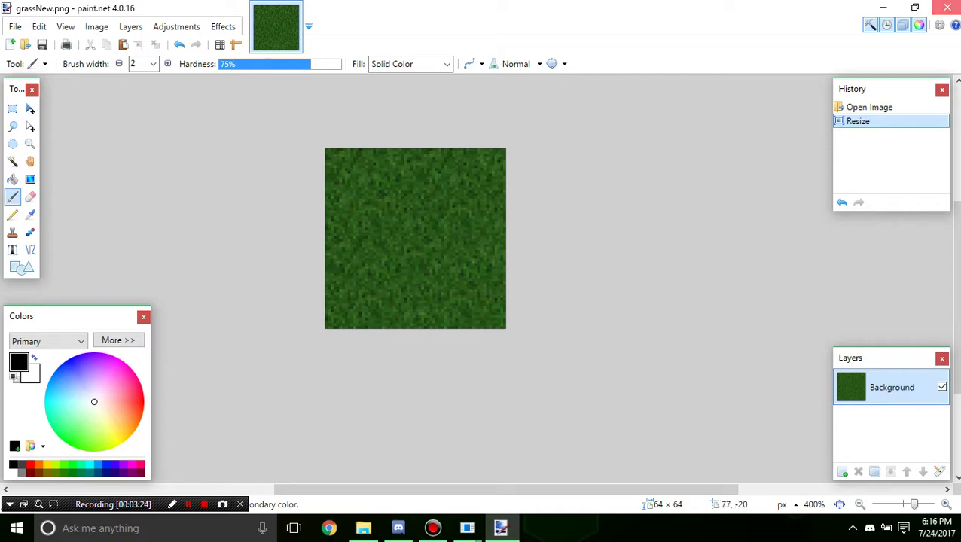
click(947, 8)
click(666, 6)
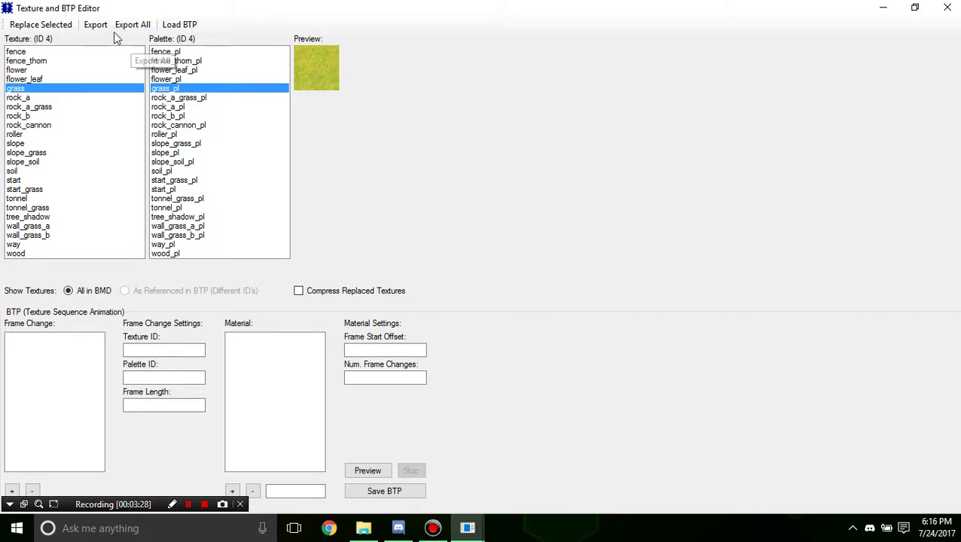
Replace the selected grass texture with grassNew.png from FolderForTextures
click(64, 29)
click(320, 143)
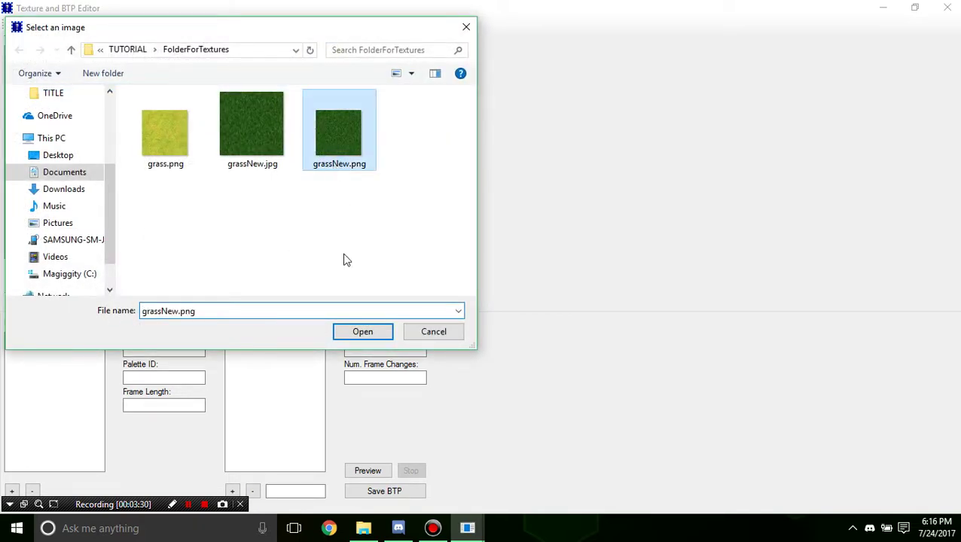
click(362, 332)
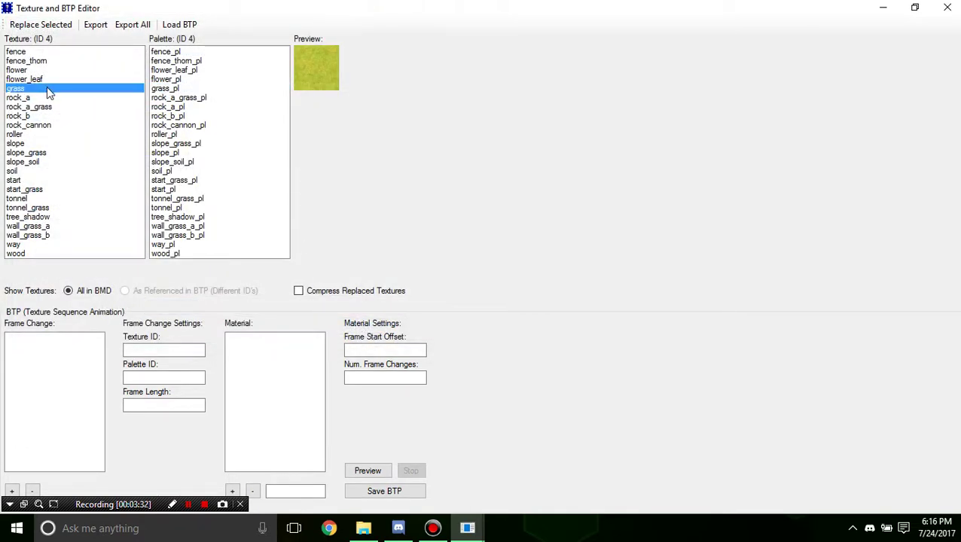
Preview the replaced grass texture with the grass_pl palette, and flower_leaf with the flower_leaf_pl and flower_pl palettes
click(113, 79)
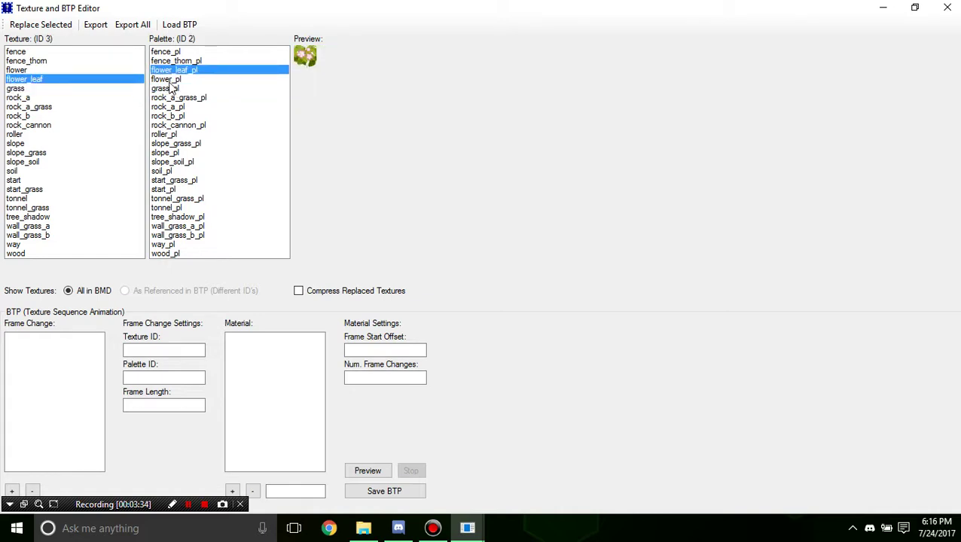
click(86, 97)
click(96, 89)
click(153, 88)
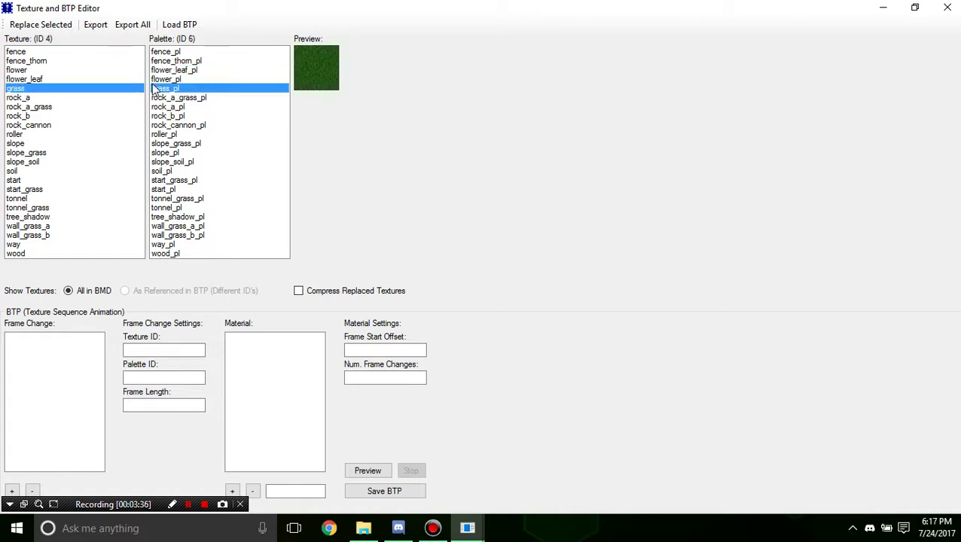
click(131, 79)
click(169, 79)
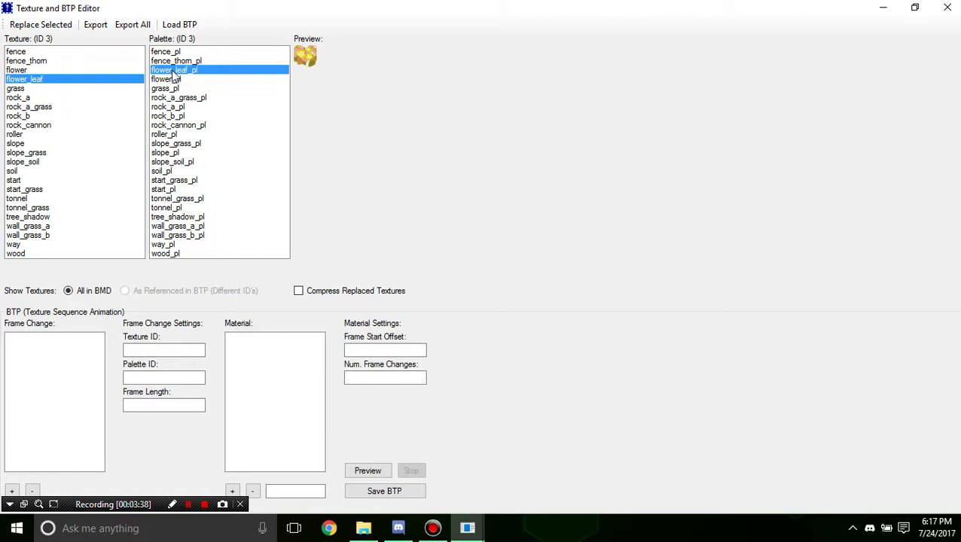
Preview the slope_grass, rock_a and grass textures, pairing grass with the grass_pl palette
click(47, 171)
click(92, 161)
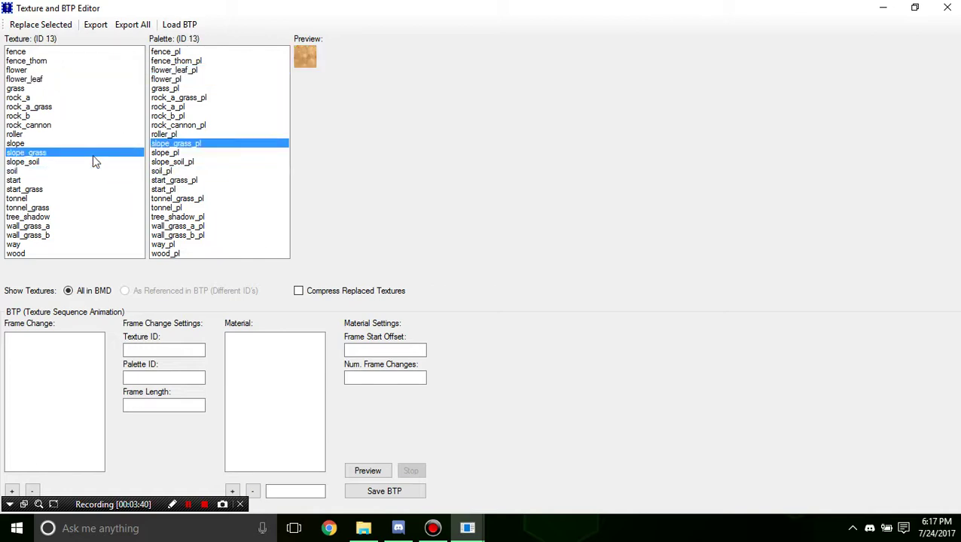
click(53, 96)
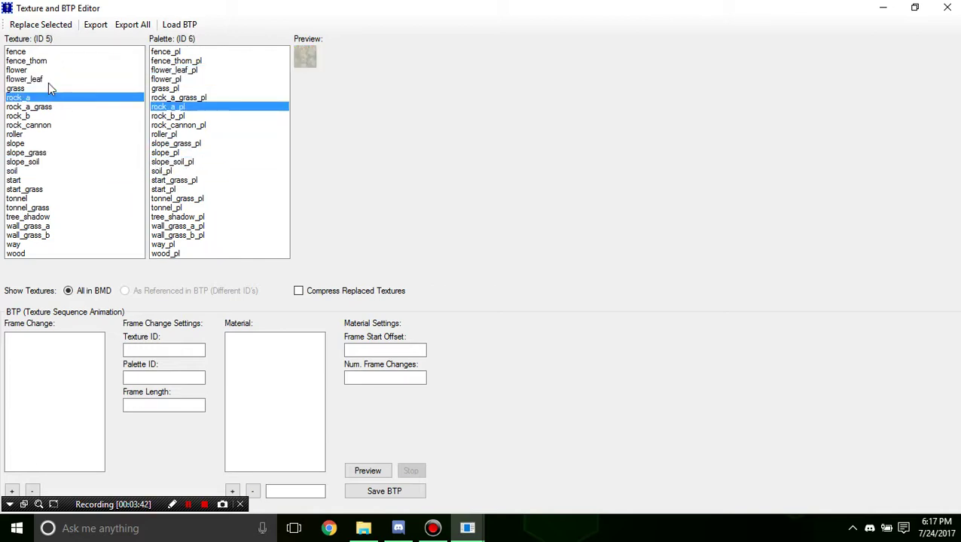
click(48, 82)
click(53, 91)
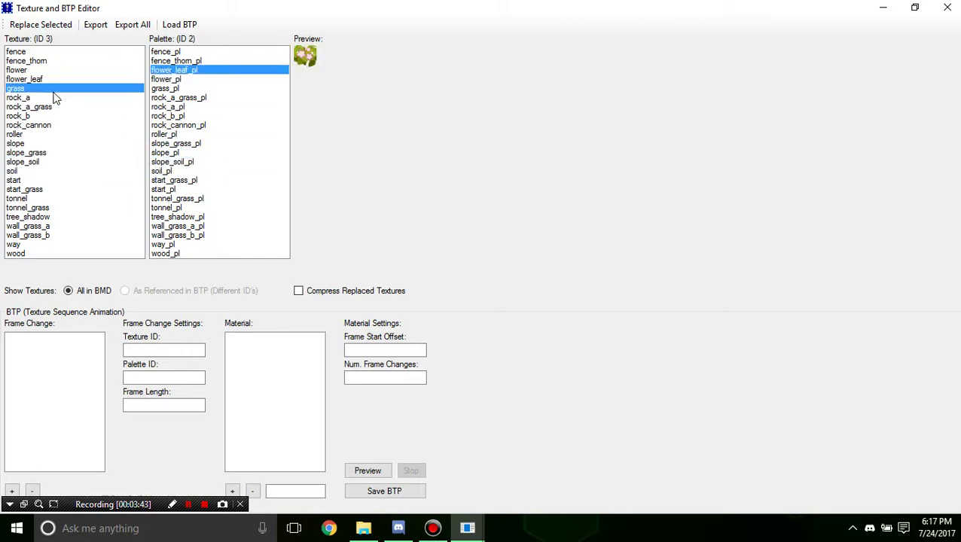
click(161, 90)
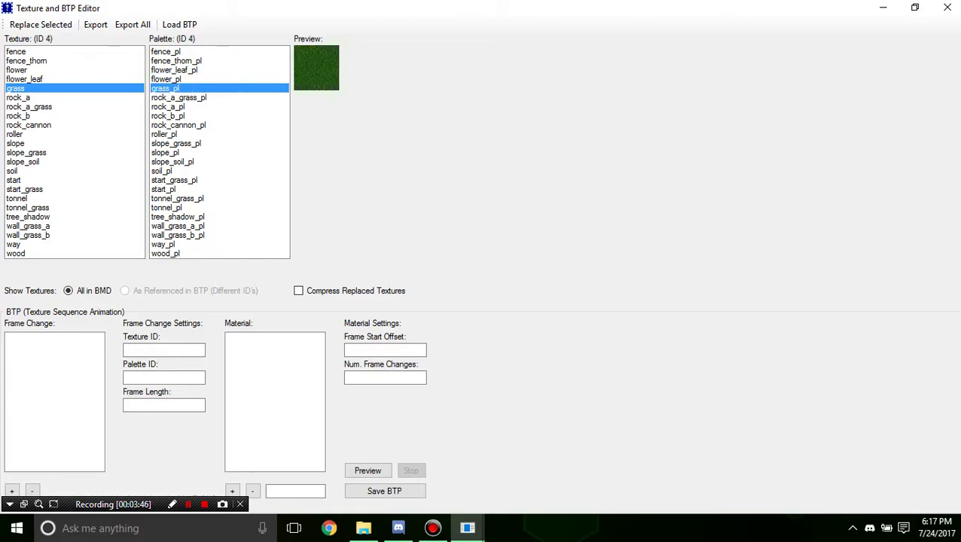
Close the Texture and BTP Editor, the model importer and the Bob-Omb Battlefield level window
click(947, 8)
click(947, 8)
scroll(511, 266, down, 3)
right_drag(738, 277, 308, 137)
scroll(308, 137, up, 3)
drag(308, 137, 802, 116)
click(957, 9)
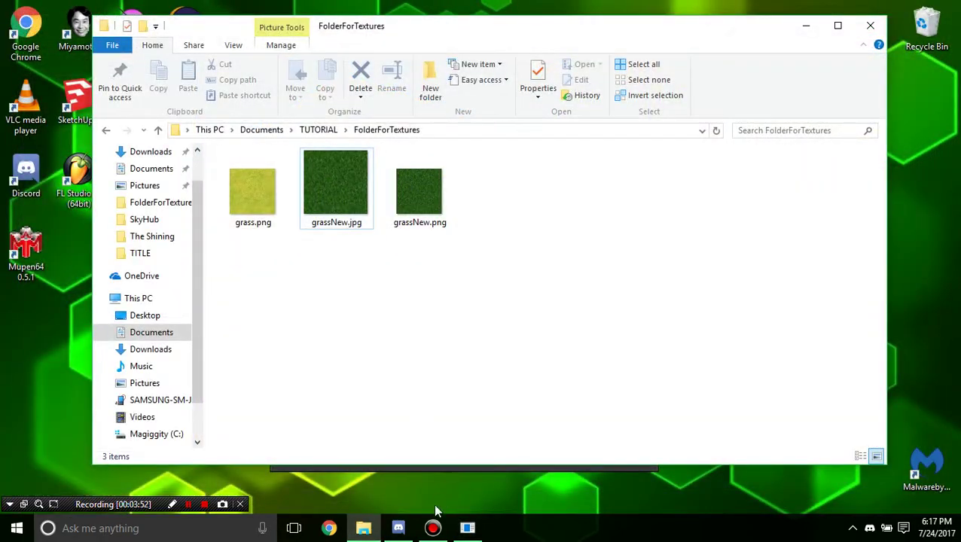
Reopen the Bob-Omb Battlefield level from the SM64DS Editor level list, maximize its window and inspect the grass
click(468, 528)
double_click(278, 217)
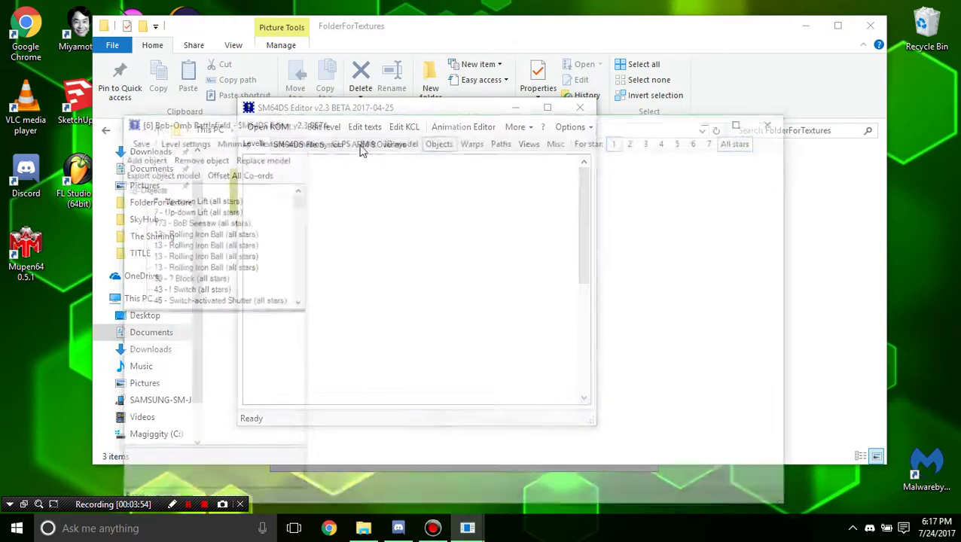
double_click(467, 122)
scroll(383, 228, up, 5)
scroll(376, 220, down, 5)
drag(370, 219, 721, 257)
scroll(476, 287, down, 2)
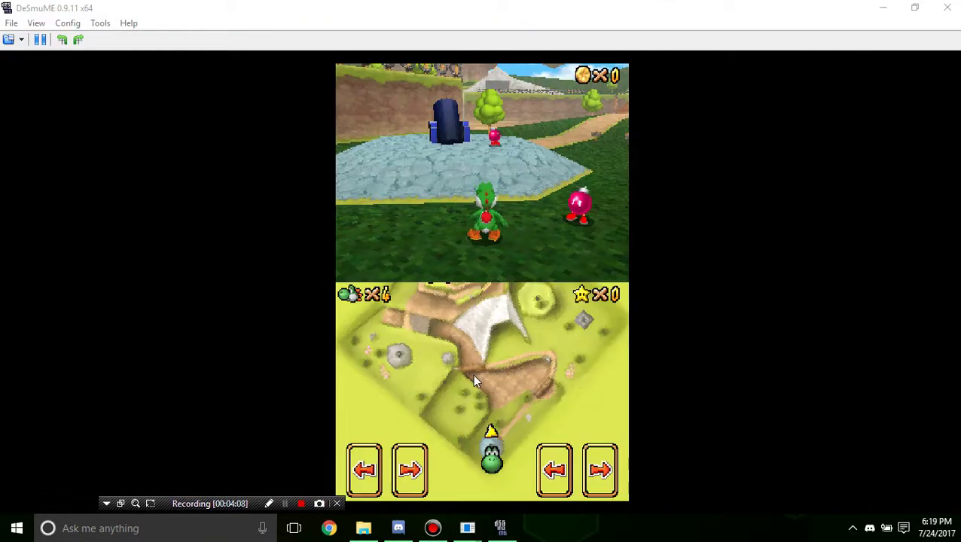
Run Yoshi from the start area along the dirt path and over the wooden bridge in DeSmuME to check the grass in-game
drag(210, 503, 120, 502)
click(480, 253)
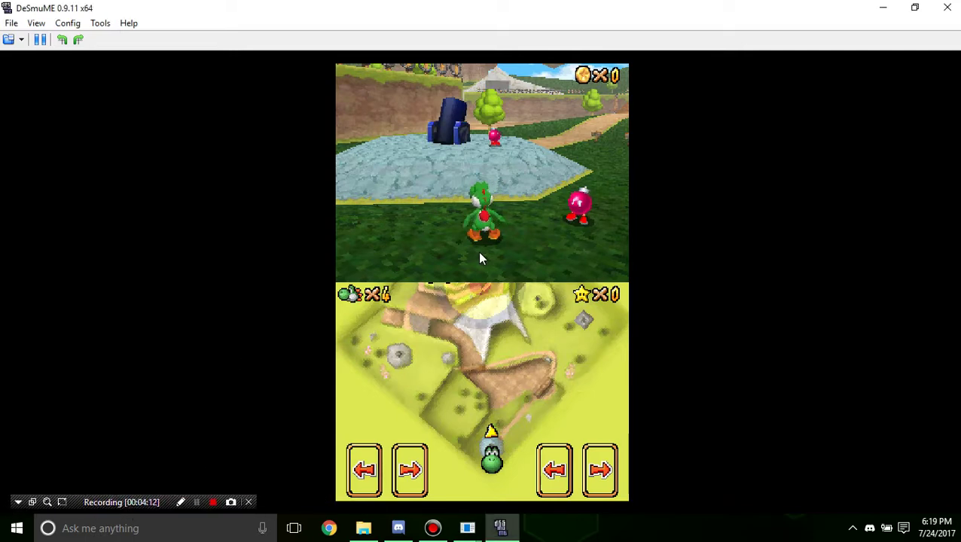
key(Right)
key(Up)
key(z)
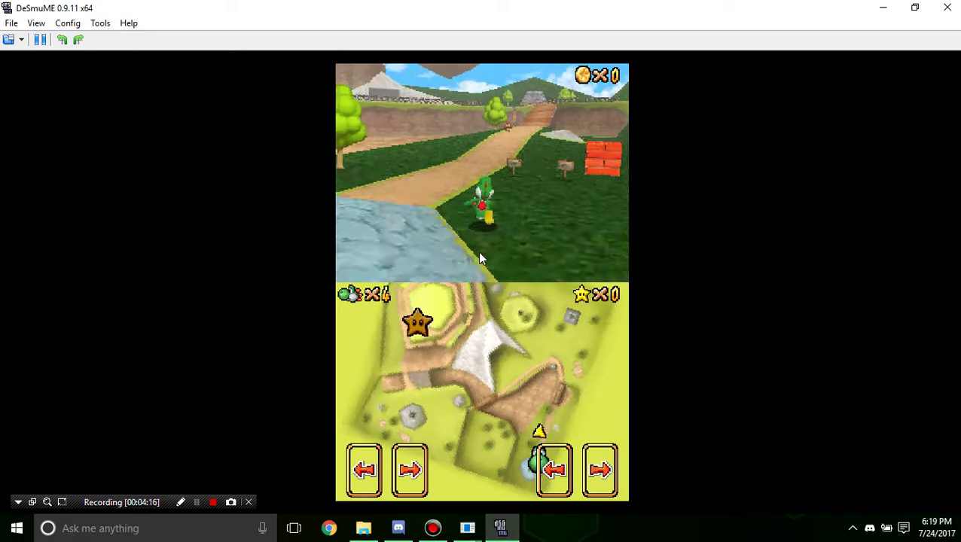
key(z)
key(Up)
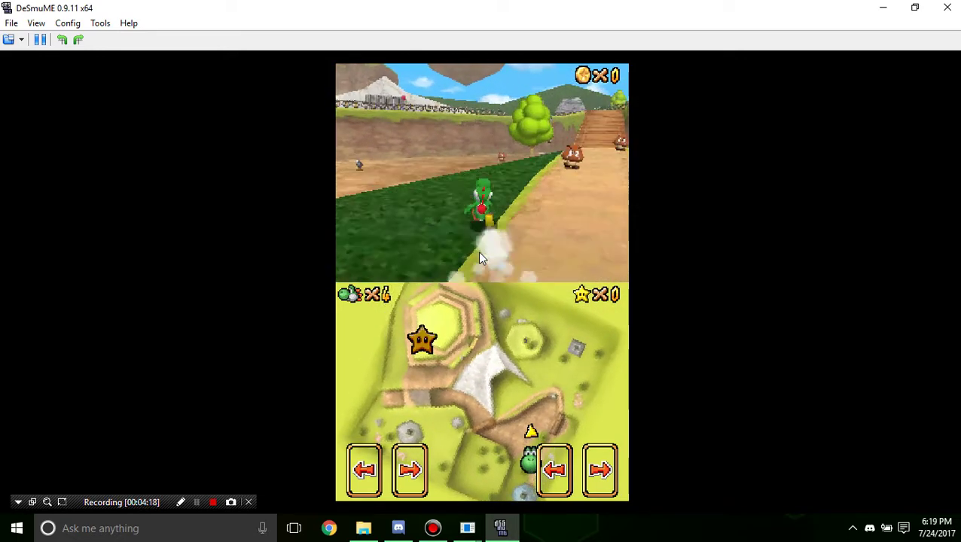
key(Up)
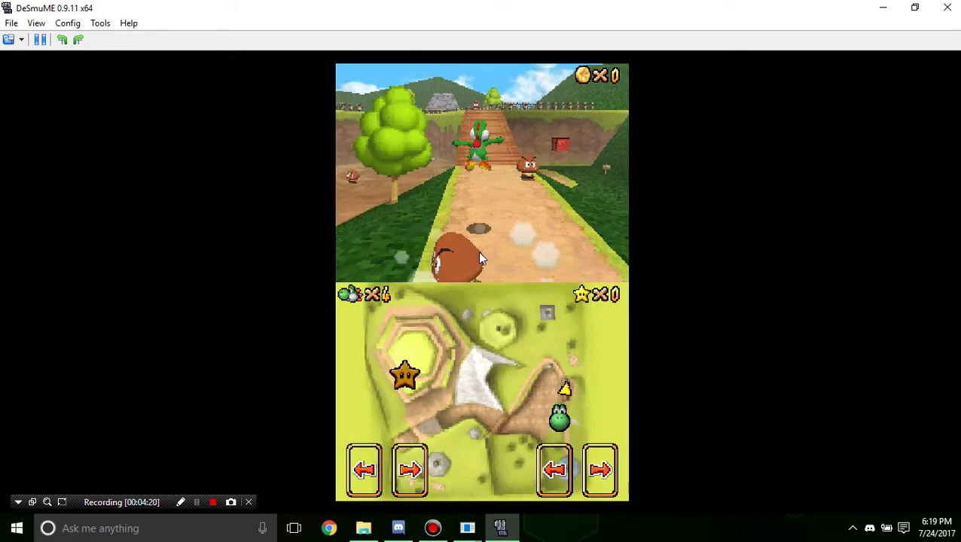
key(Up)
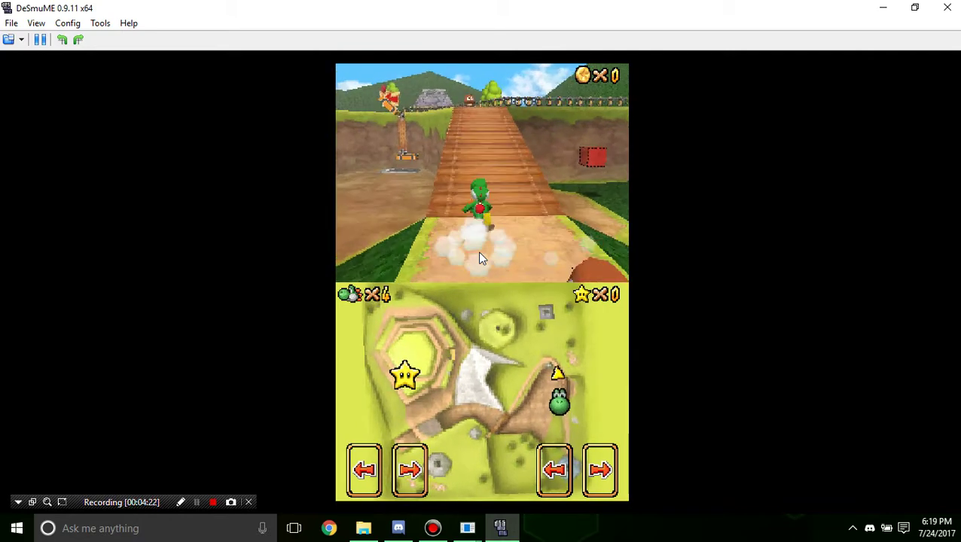
key(Up)
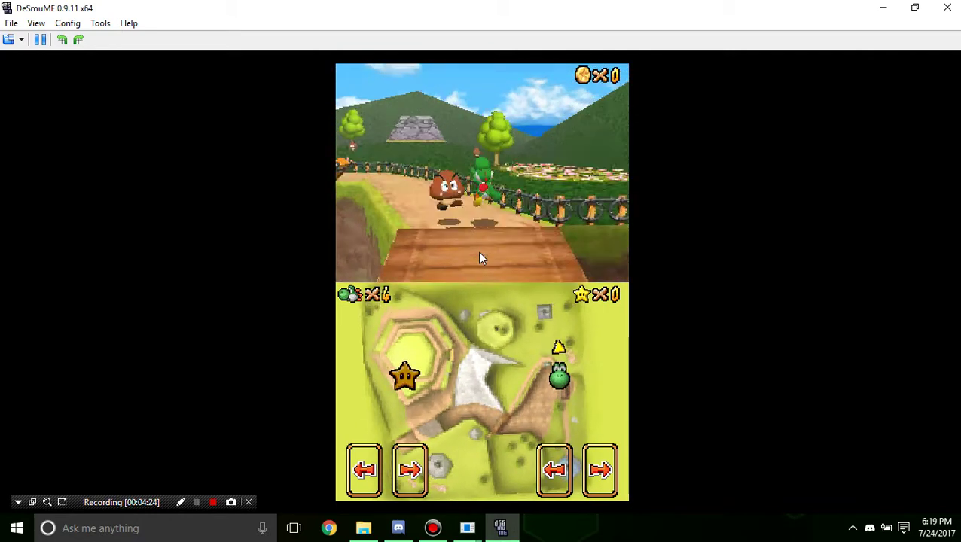
Move Yoshi past the fence and flower patch and onto the stone block, examining the surrounding grass
key(Up)
key(z)
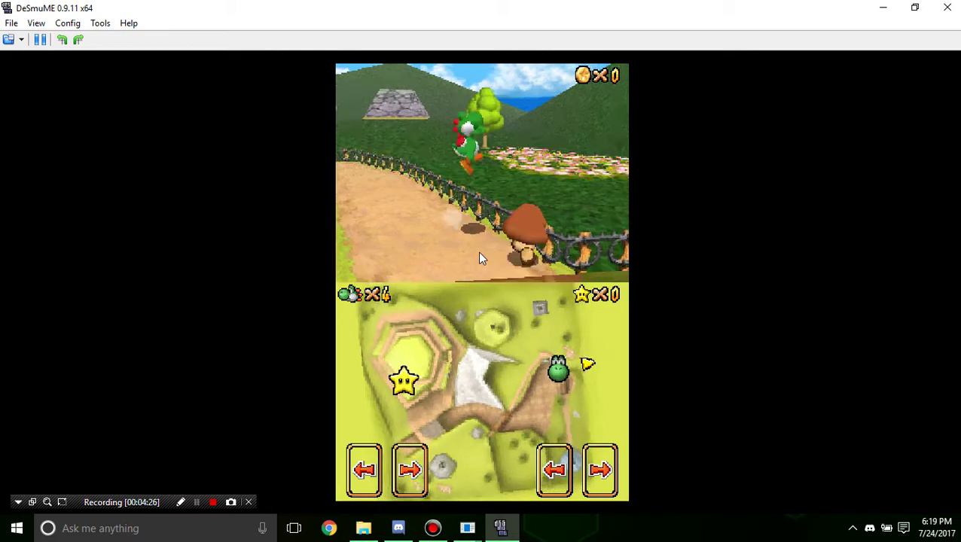
key(Up)
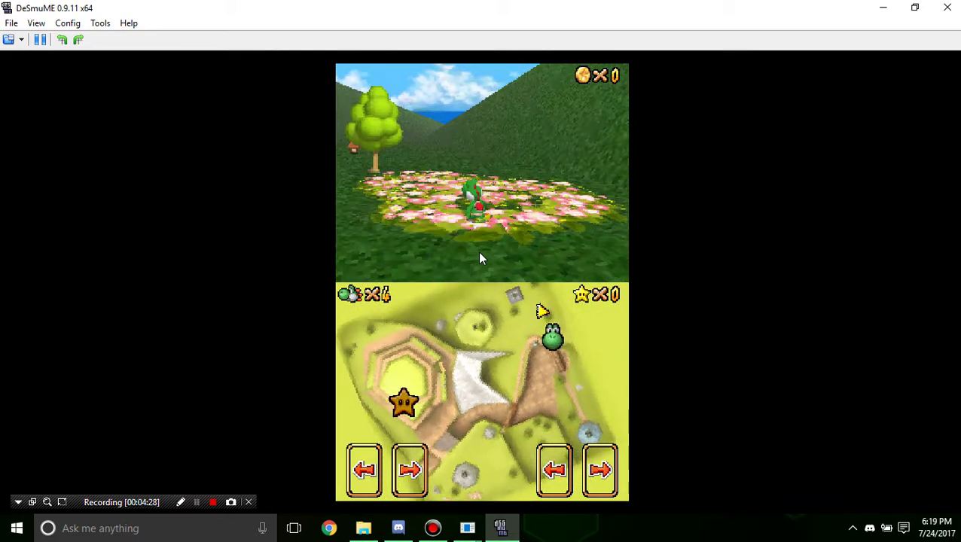
key(Up)
key(z)
key(z)
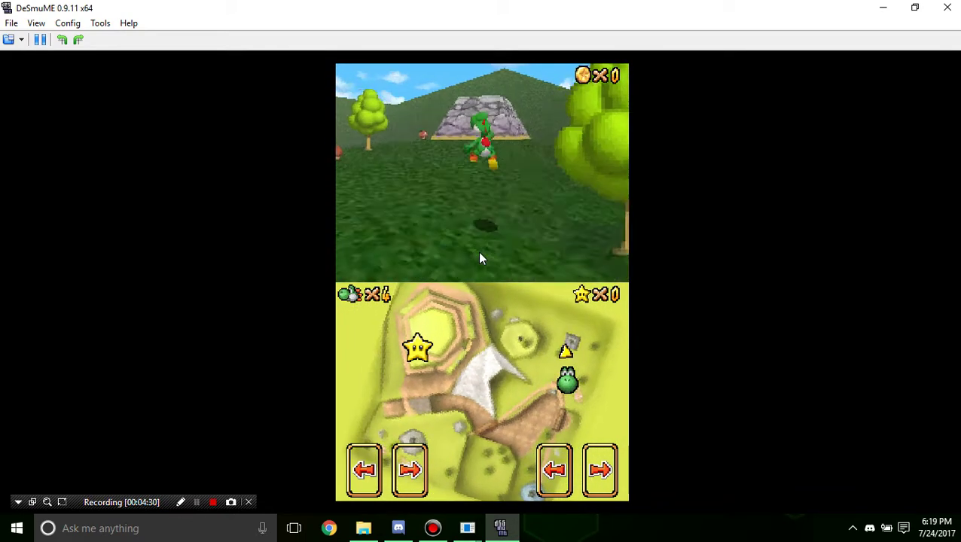
key(Up)
key(z)
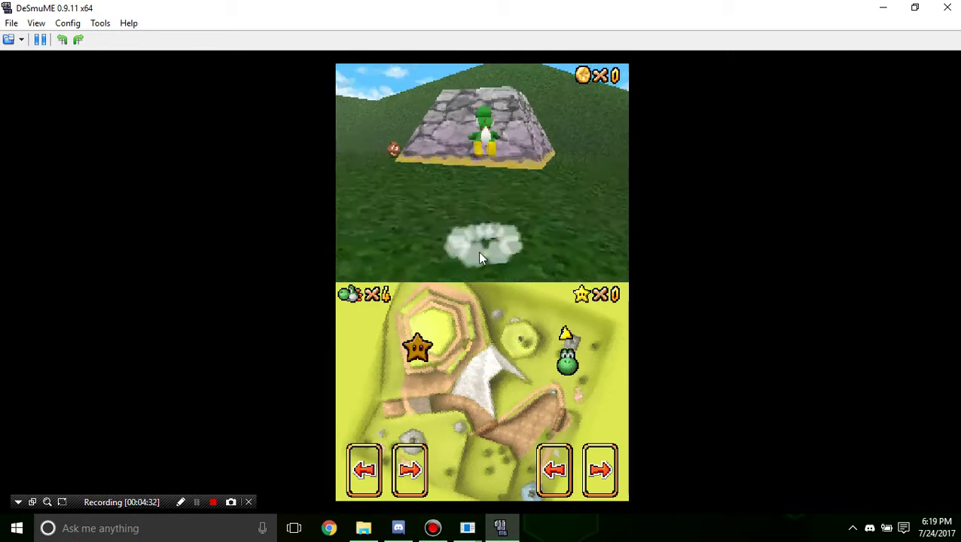
key(Up)
key(z)
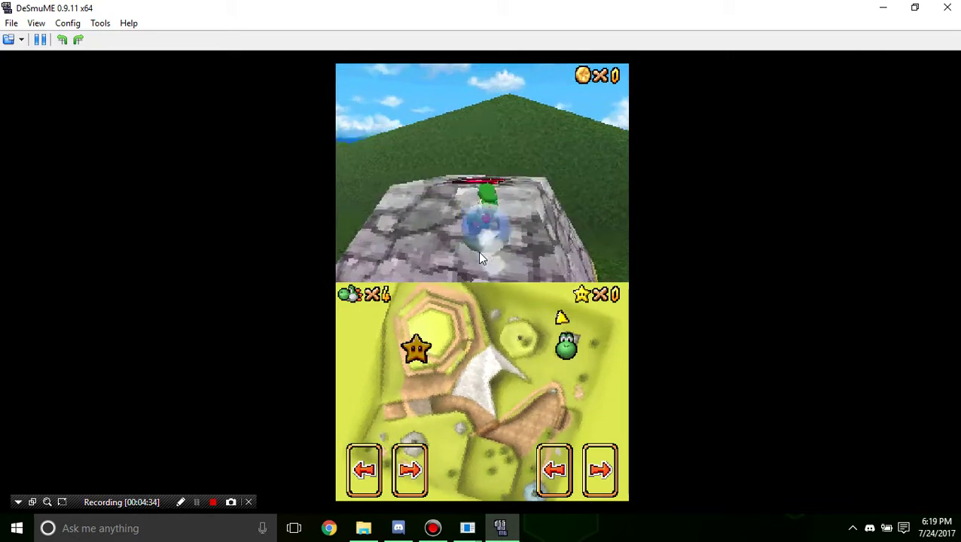
Take Yoshi off the stone block and across the grass towards the hills to examine the slopes
key(Left)
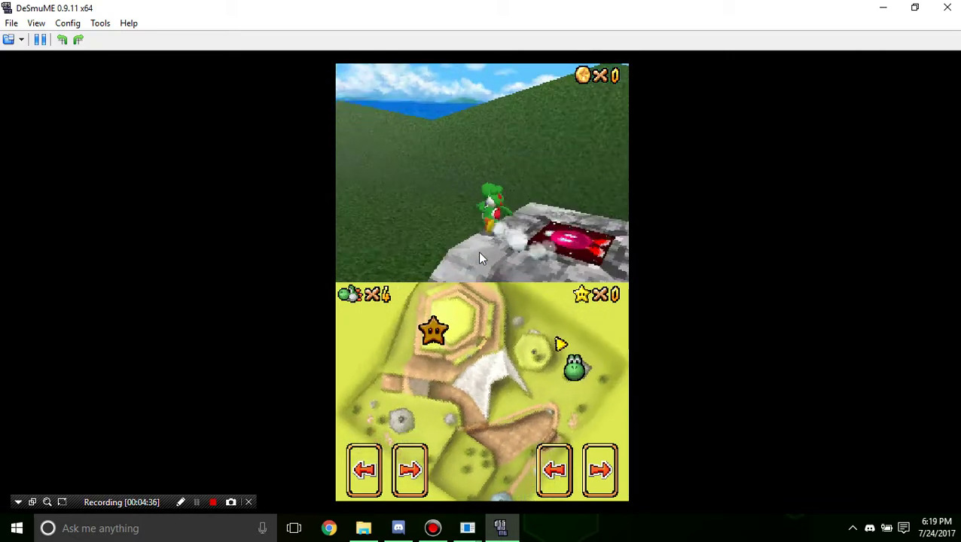
key(z)
key(Down)
key(Left)
key(z)
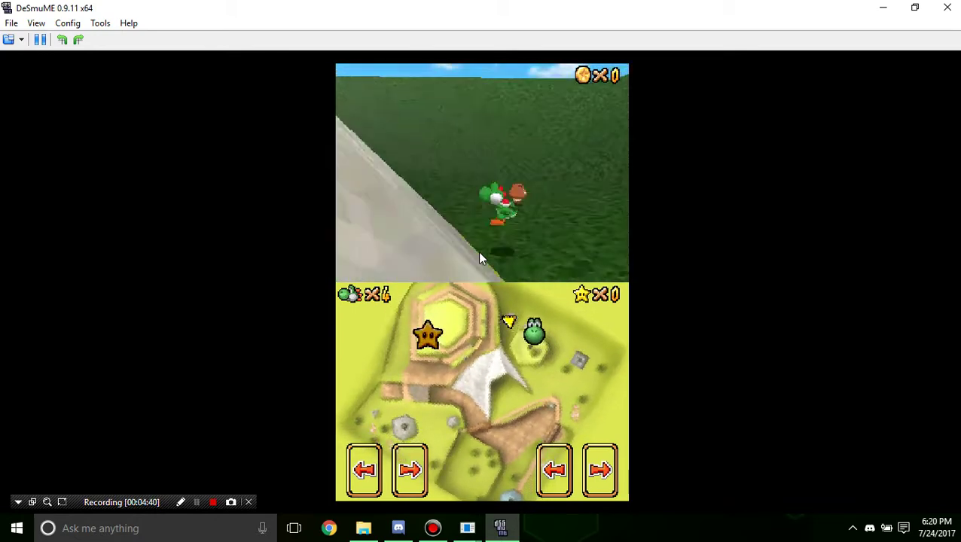
key(Up)
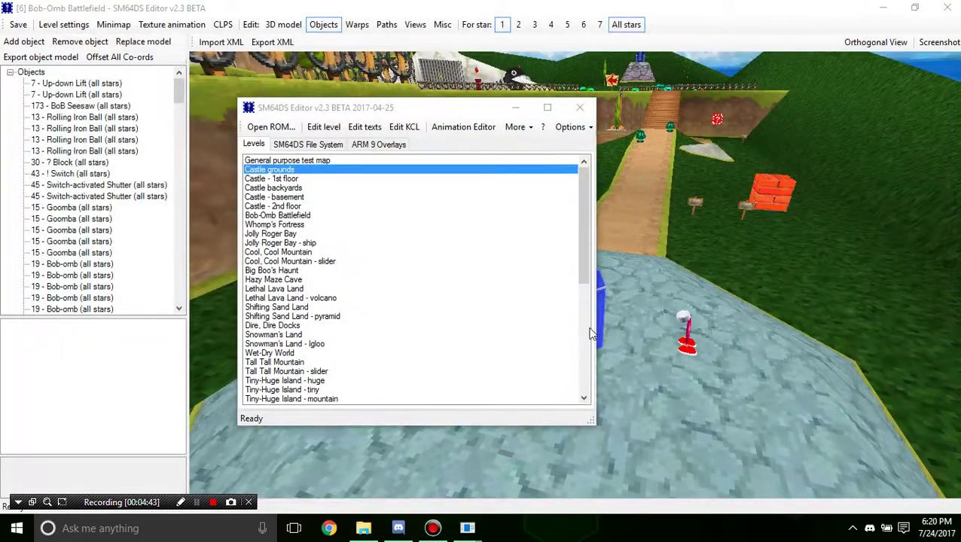
Return to the SM64DS level editor and select the nearest Goomba on the dirt path
click(654, 308)
scroll(657, 249, up, 4)
scroll(641, 226, down, 5)
drag(644, 225, 535, 377)
scroll(559, 348, up, 5)
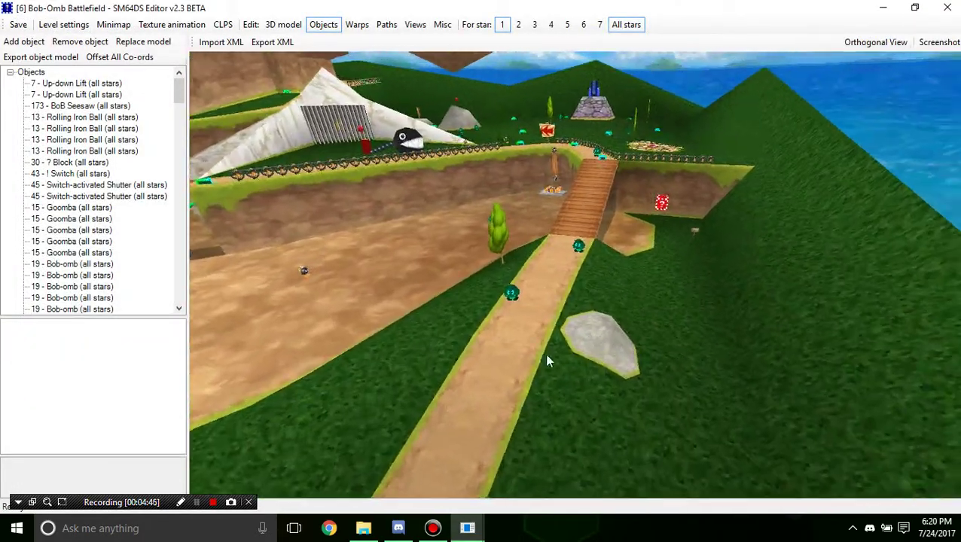
right_drag(614, 320, 565, 335)
drag(565, 335, 603, 323)
click(580, 247)
drag(692, 268, 609, 238)
click(582, 250)
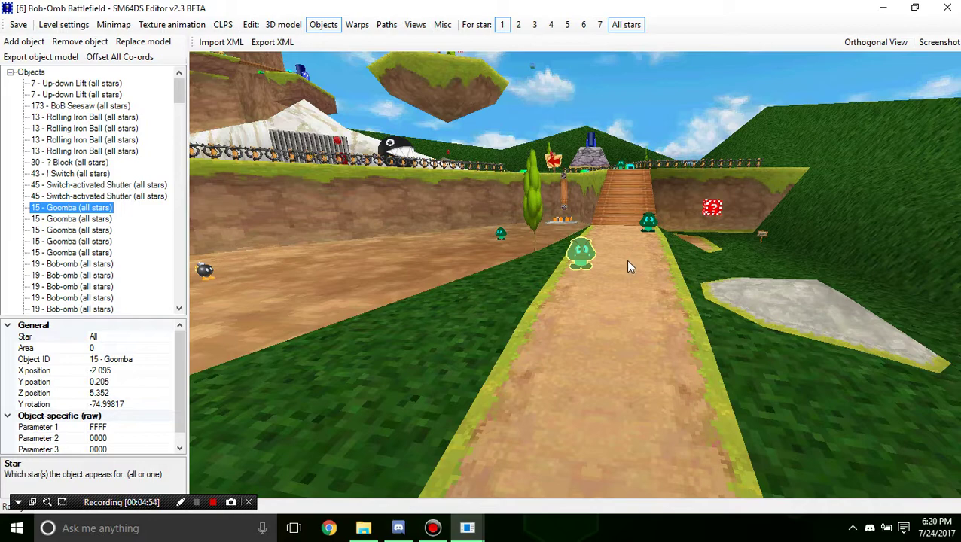
scroll(652, 236, up, 5)
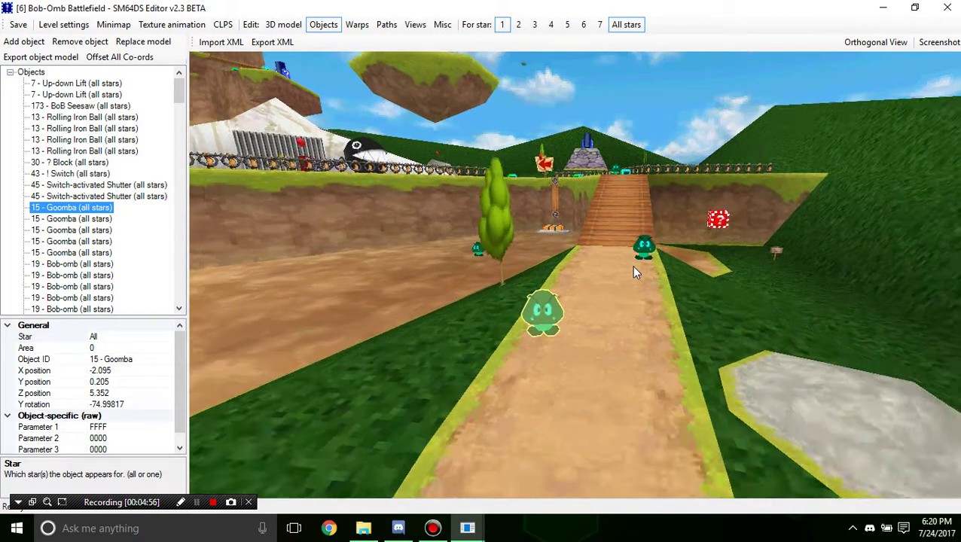
Start replacing the selected Goomba's model and open its textures in the Texture and BTP Editor
click(299, 25)
click(322, 25)
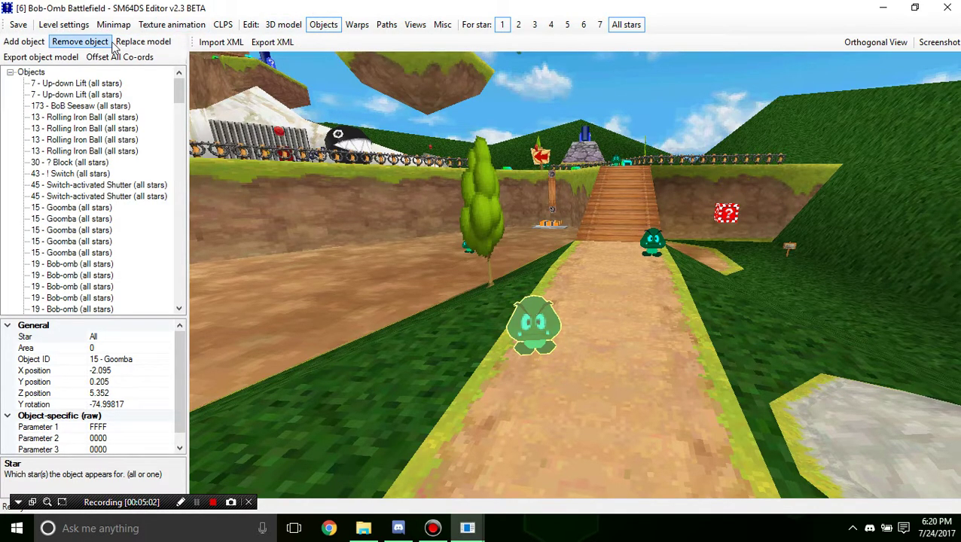
click(140, 42)
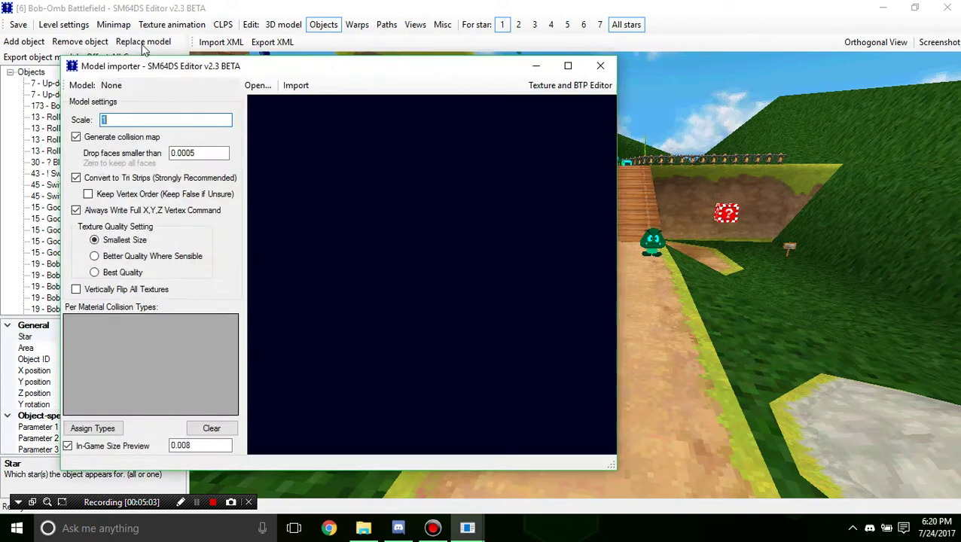
click(543, 87)
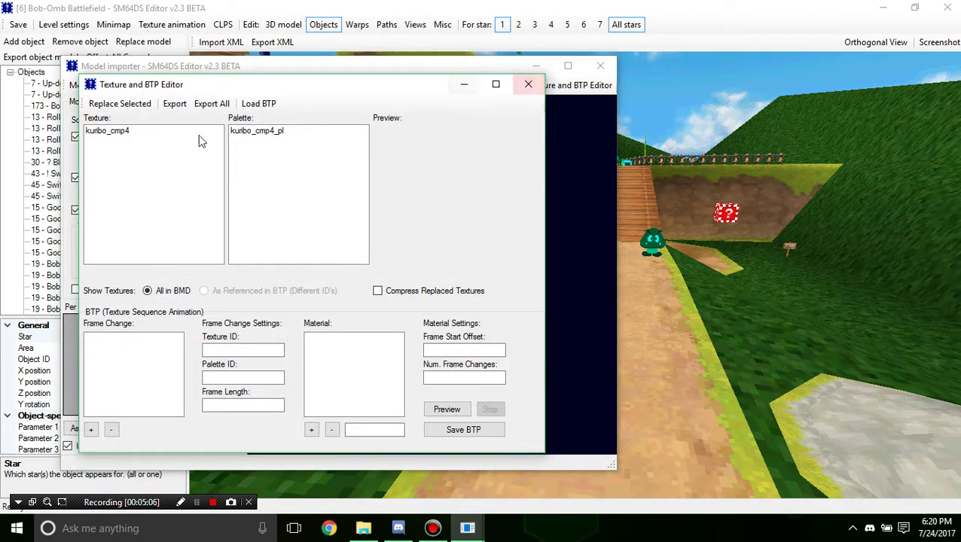
Export the kuribo_cmp4 texture with its kuribo_cmp4_pl palette to FolderForTextures as kuribo_cmp4.png
click(220, 132)
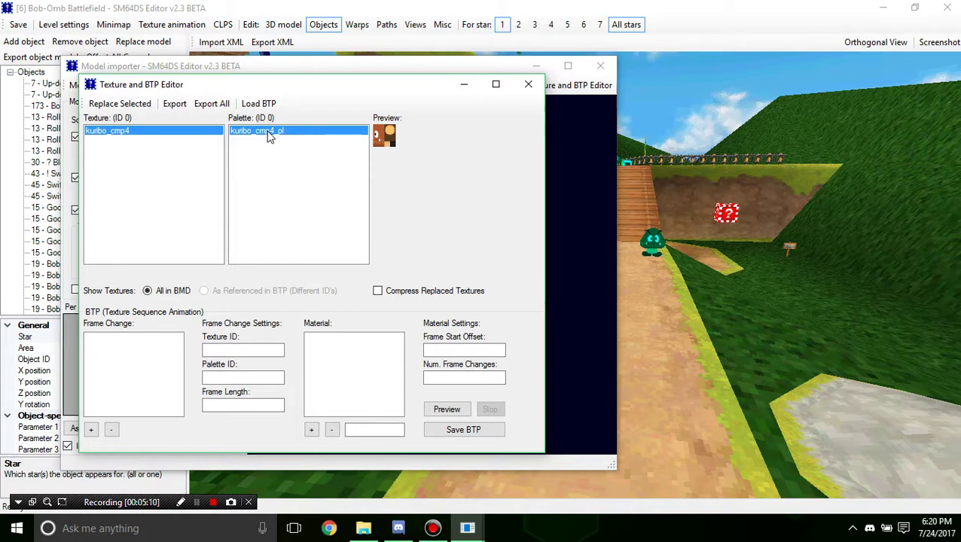
click(180, 111)
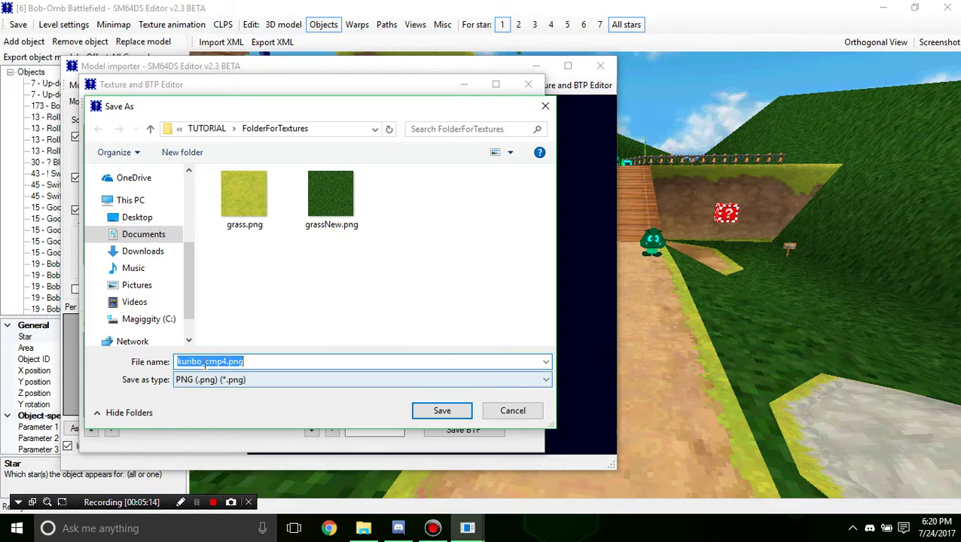
click(421, 412)
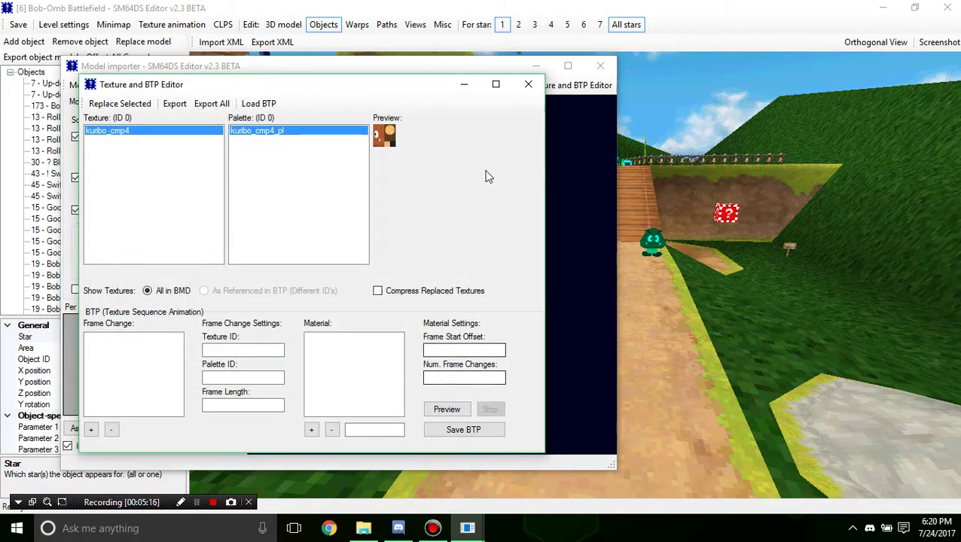
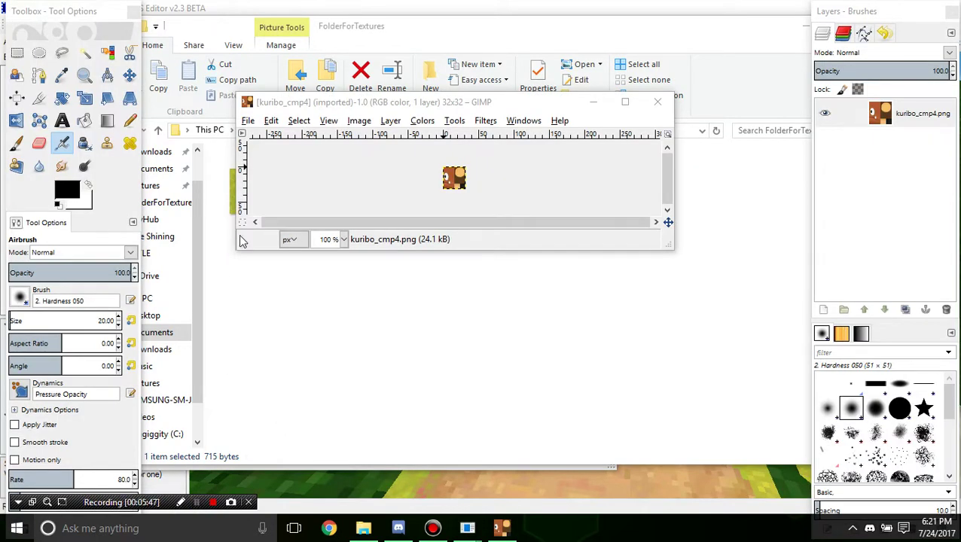
Enlarge the GIMP image window and magnify kuribo_cmp4.png to 800% to examine the Goomba texture
drag(429, 105, 442, 131)
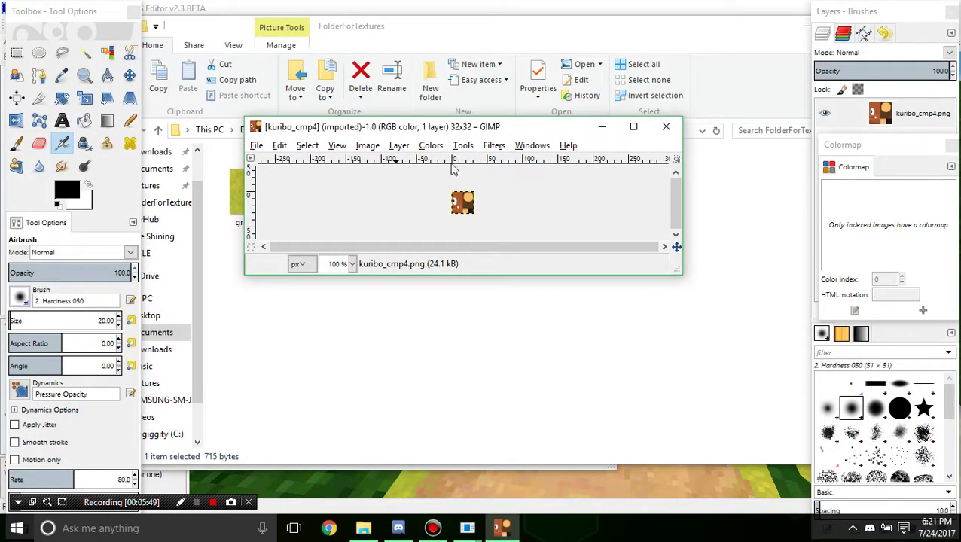
ctrl+scroll(569, 199, up, 5)
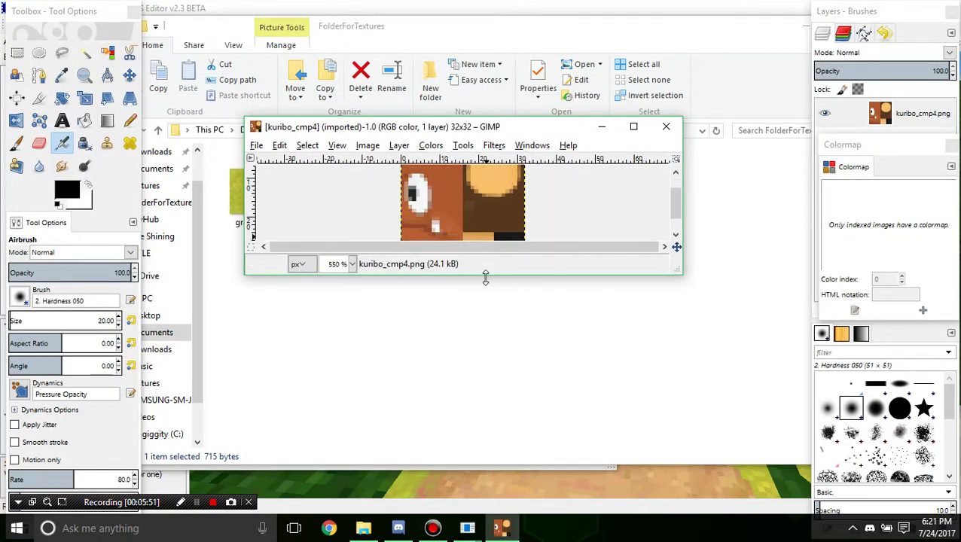
drag(486, 275, 468, 450)
ctrl+scroll(488, 254, up, 2)
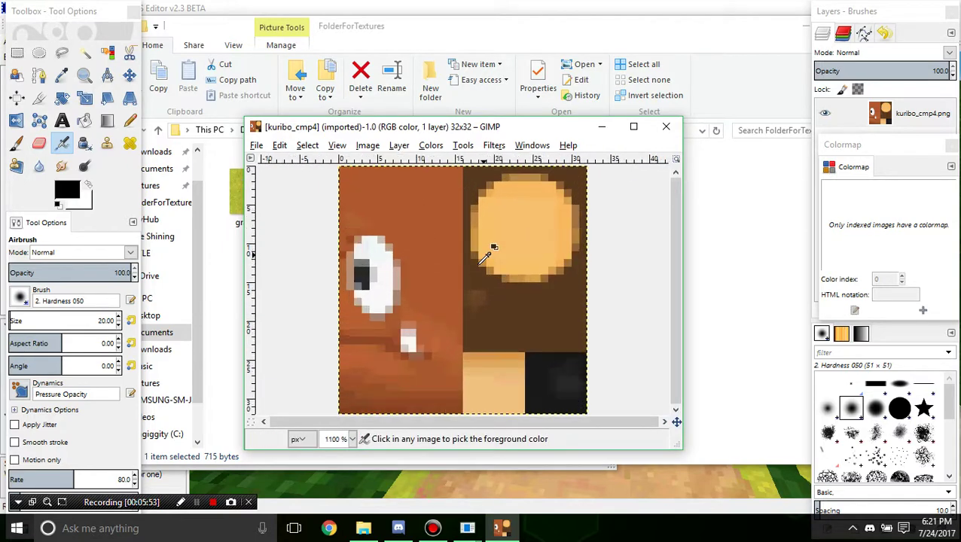
ctrl+scroll(482, 260, down, 1)
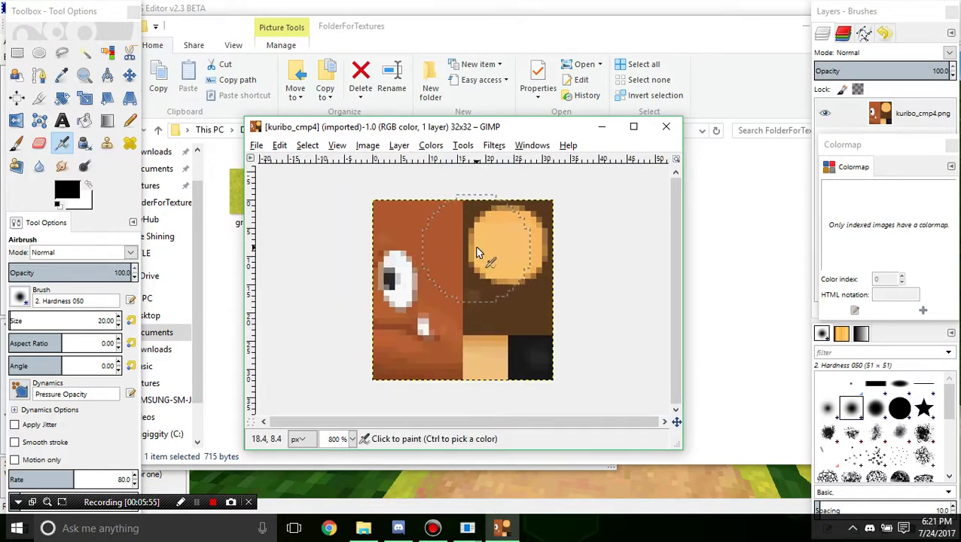
Recolor the whole kuribo_cmp4.png texture red with Hue-Saturation on the master color, using hue -20 and saturation 28
click(367, 146)
mouse_move(471, 146)
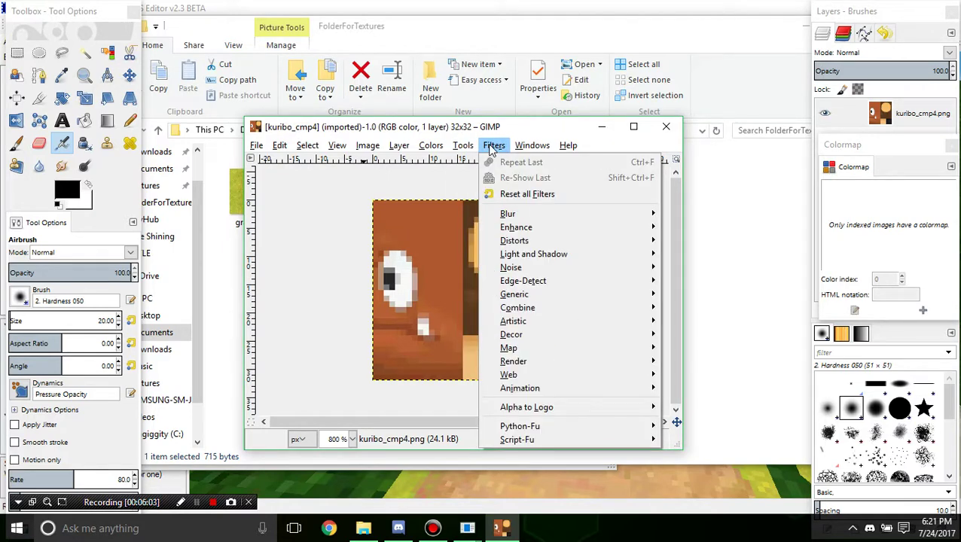
click(432, 146)
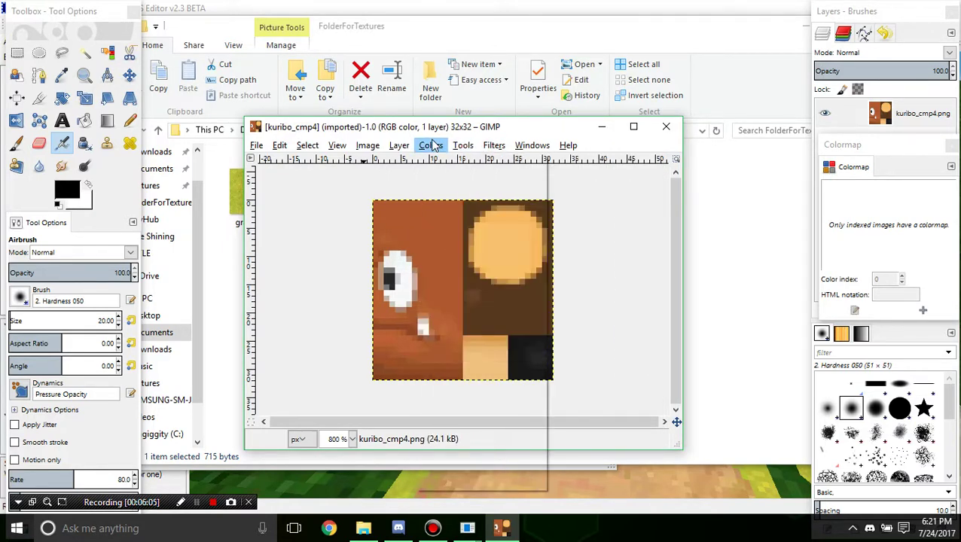
click(432, 147)
click(435, 180)
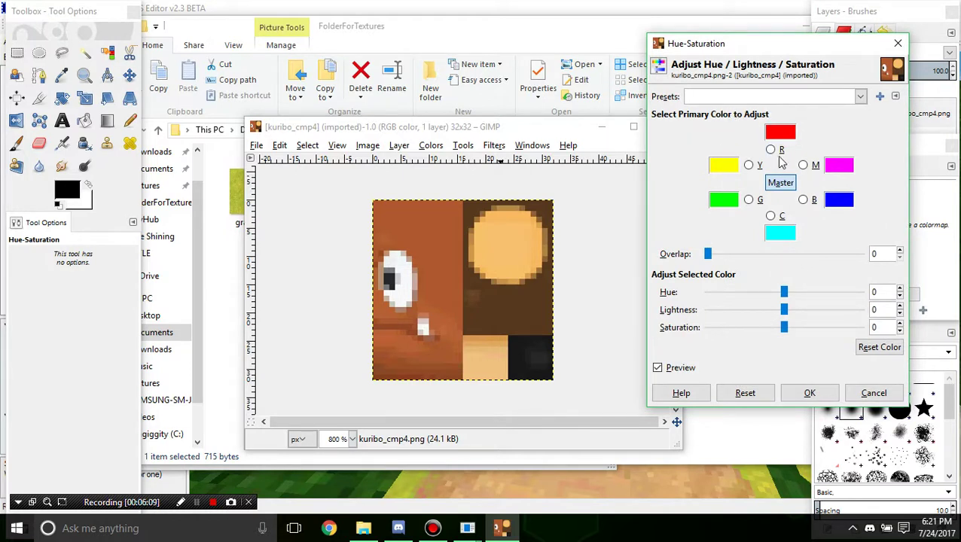
click(778, 182)
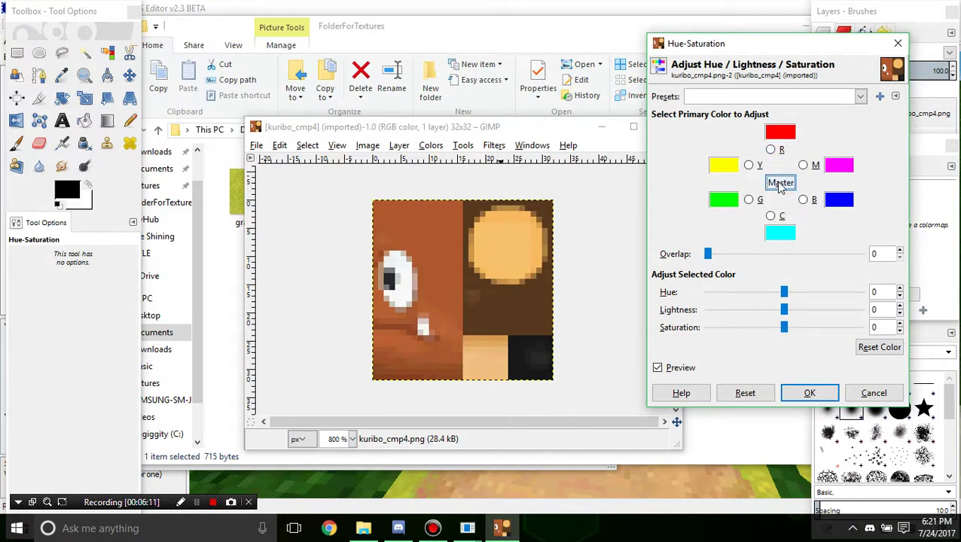
mouse_move(780, 293)
mouse_down()
mouse_move(802, 293)
mouse_move(778, 295)
mouse_up()
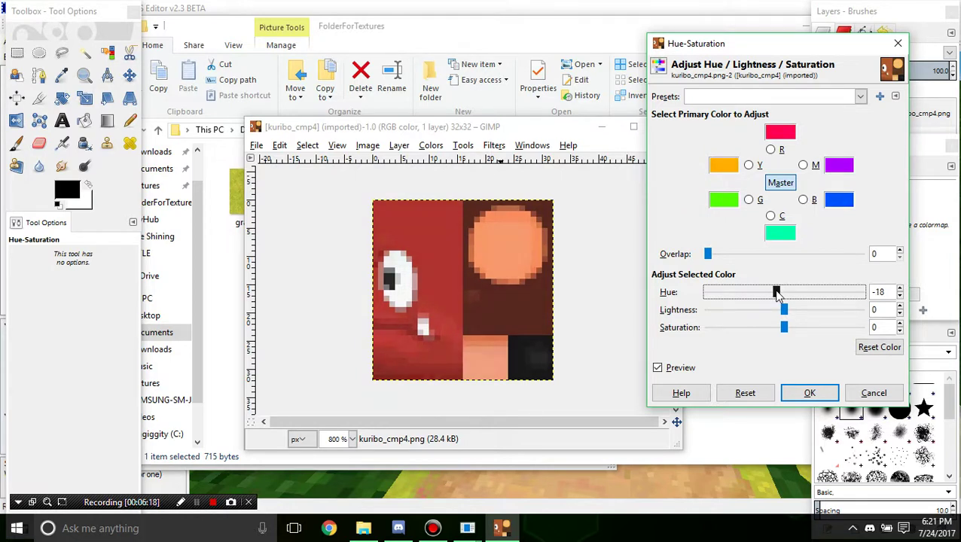
drag(775, 294, 774, 292)
drag(782, 329, 805, 338)
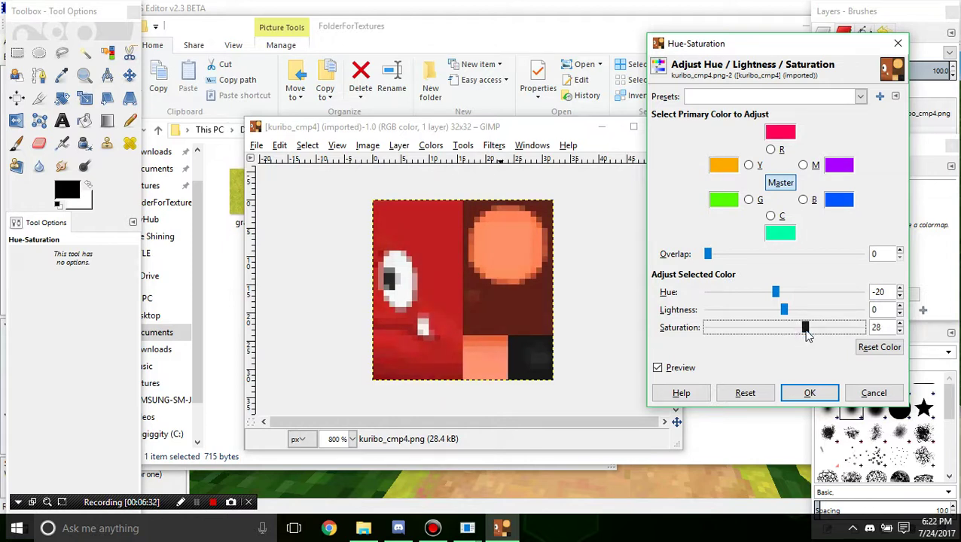
click(803, 392)
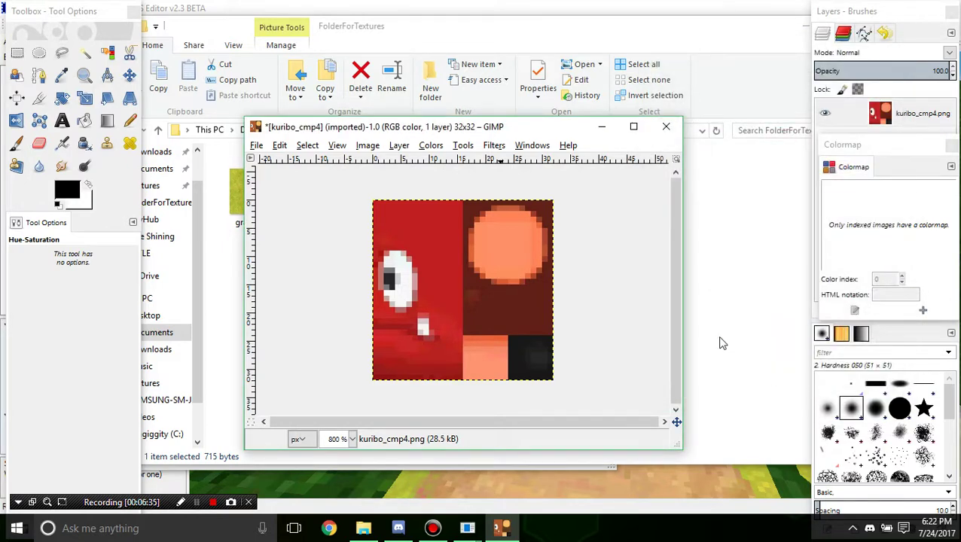
Try converting the image to indexed colors with an optimum palette of at most 16 colors, and undo the conversion
click(367, 145)
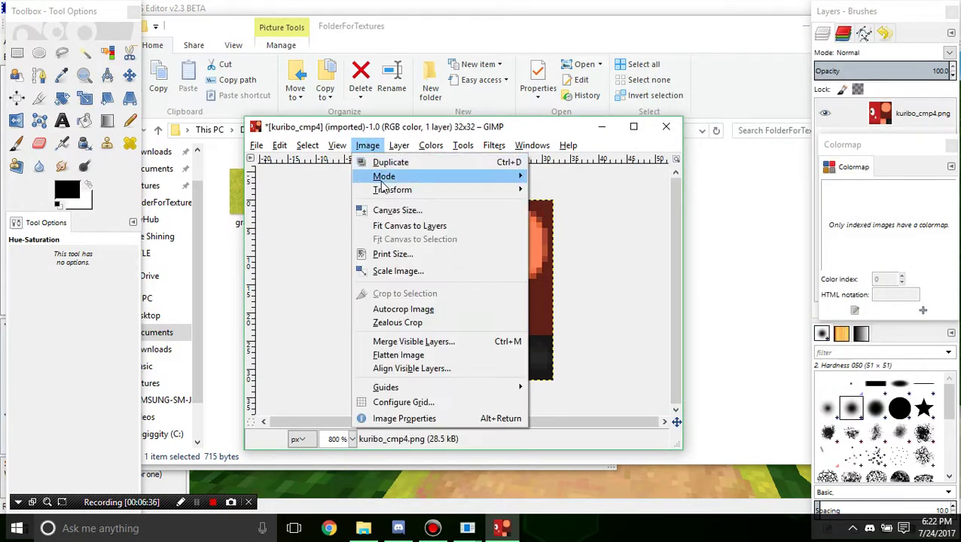
mouse_move(417, 181)
click(551, 213)
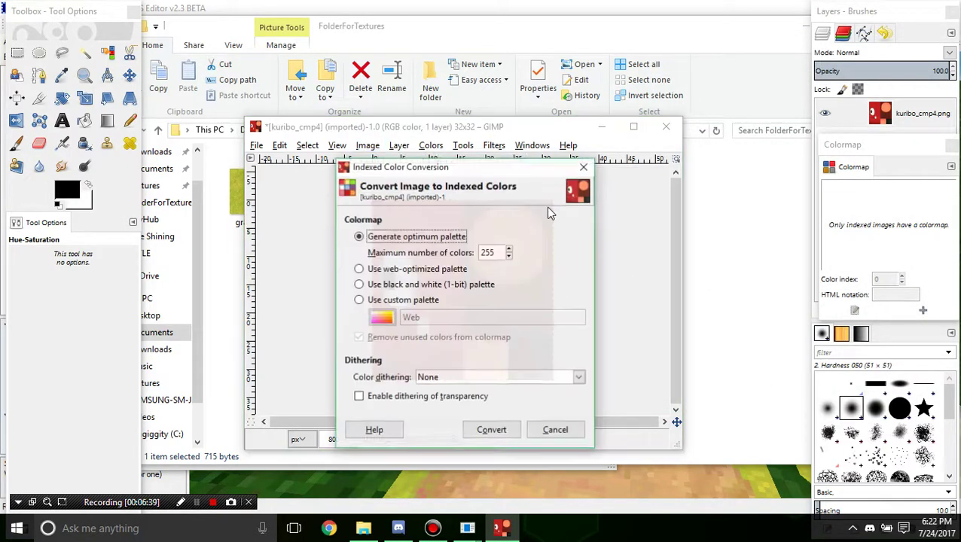
click(493, 251)
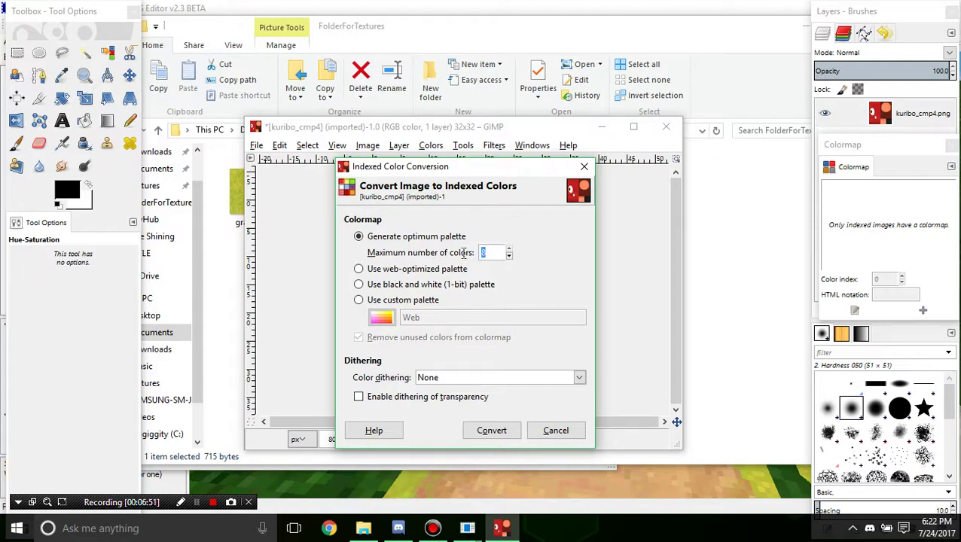
drag(486, 179, 740, 129)
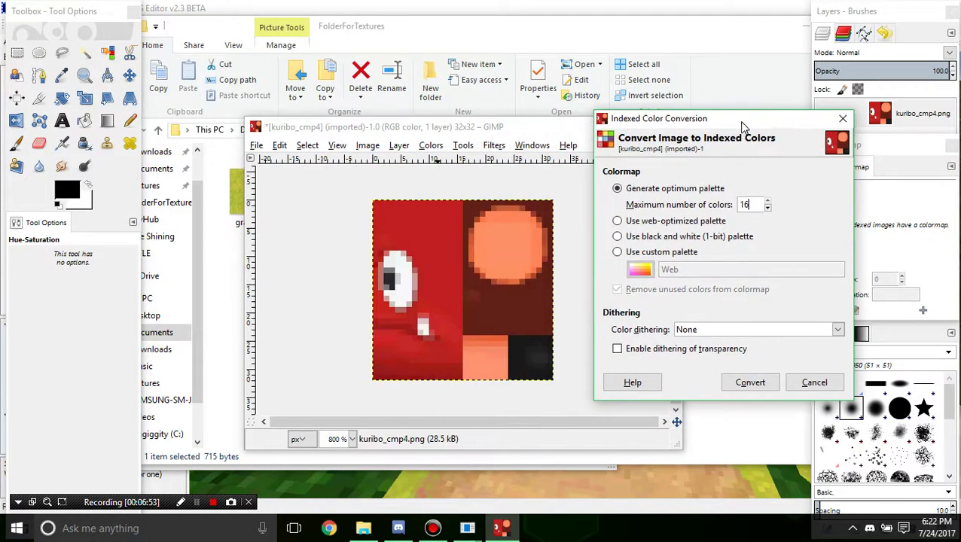
click(748, 381)
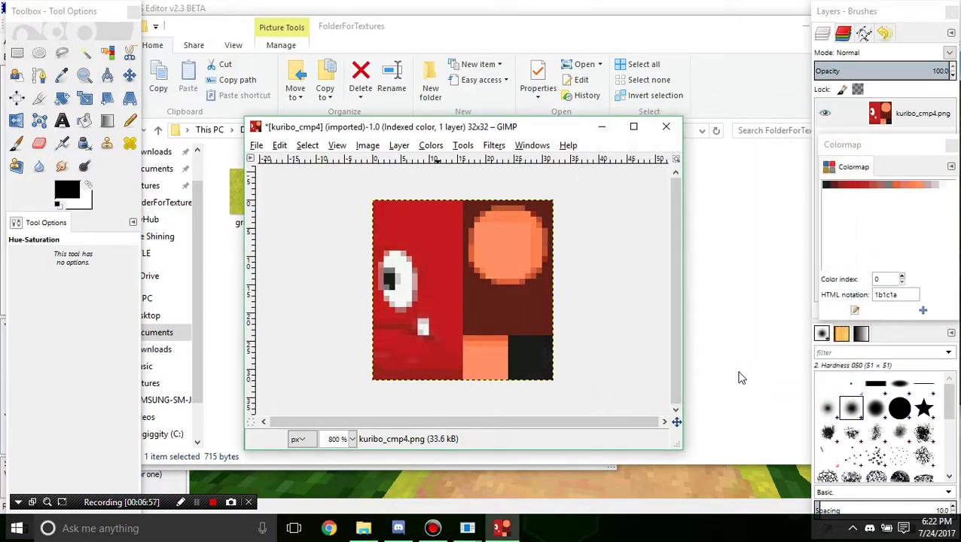
key(ctrl+z)
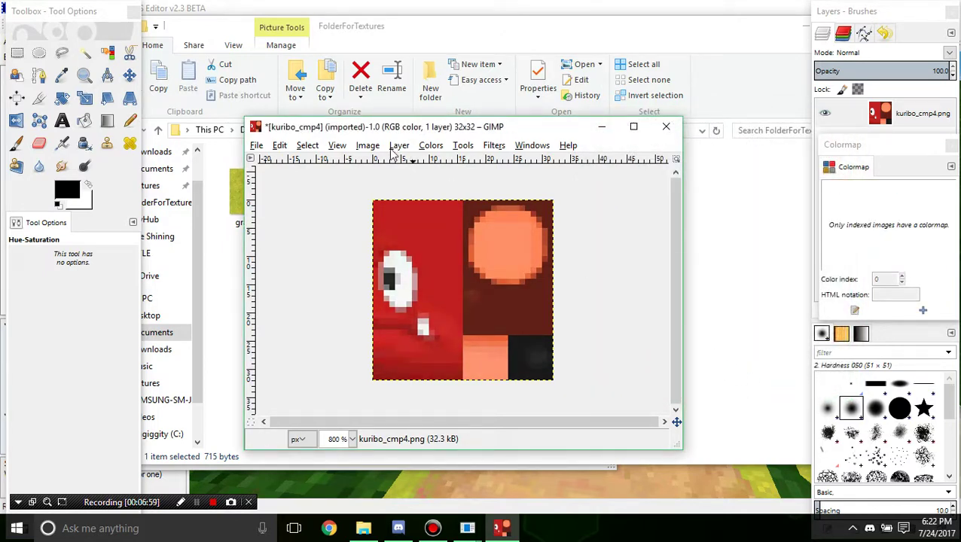
Export the recolored texture to FolderForTextures as kuribo_cmp4New.png with the default PNG options
key(ctrl+shift+e)
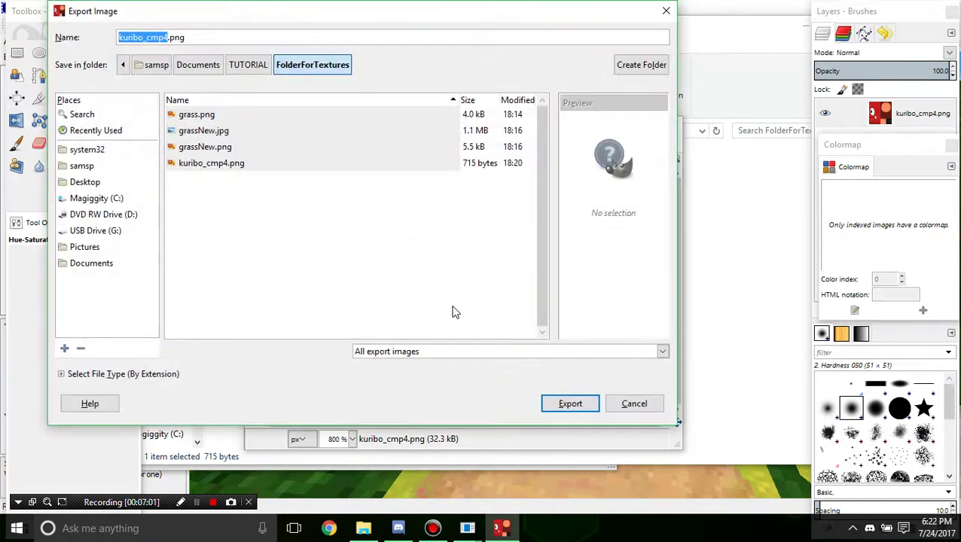
click(168, 39)
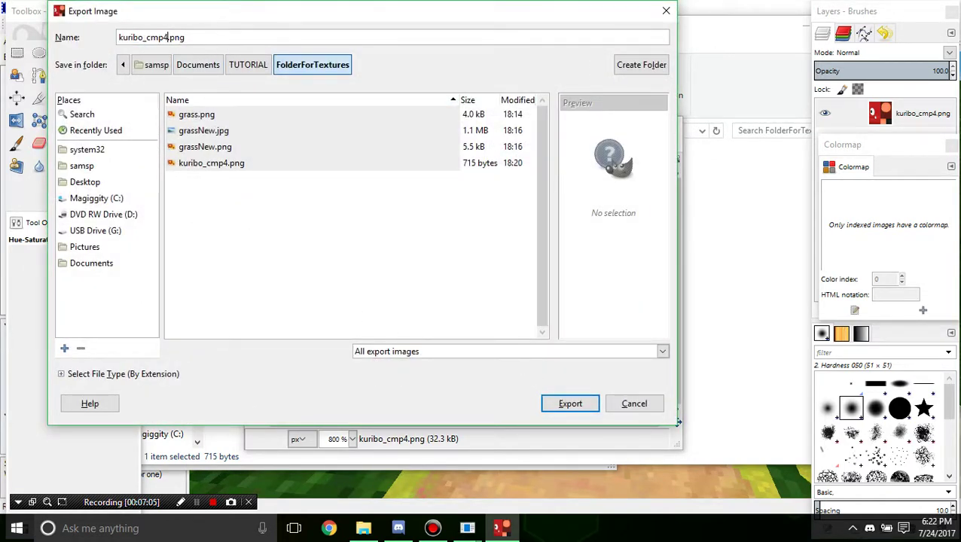
text(New)
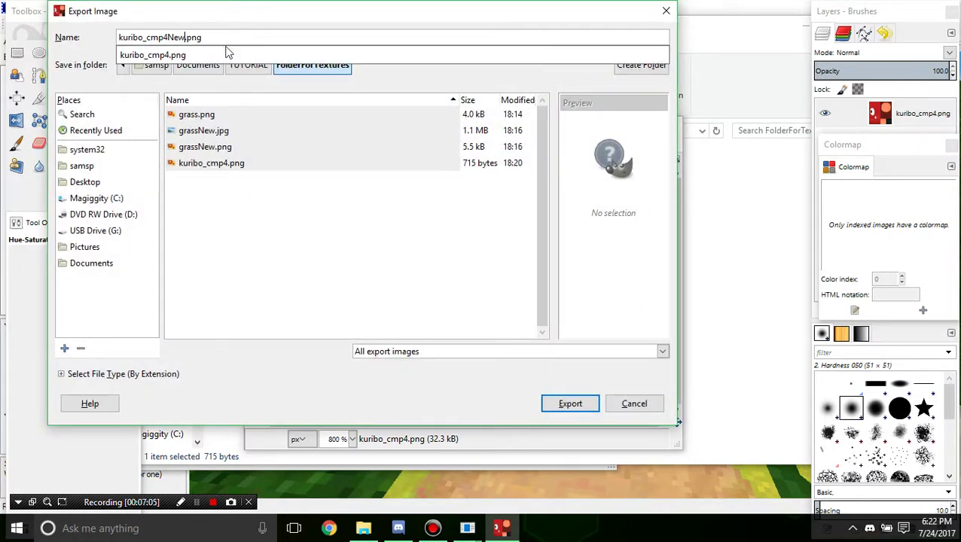
click(576, 406)
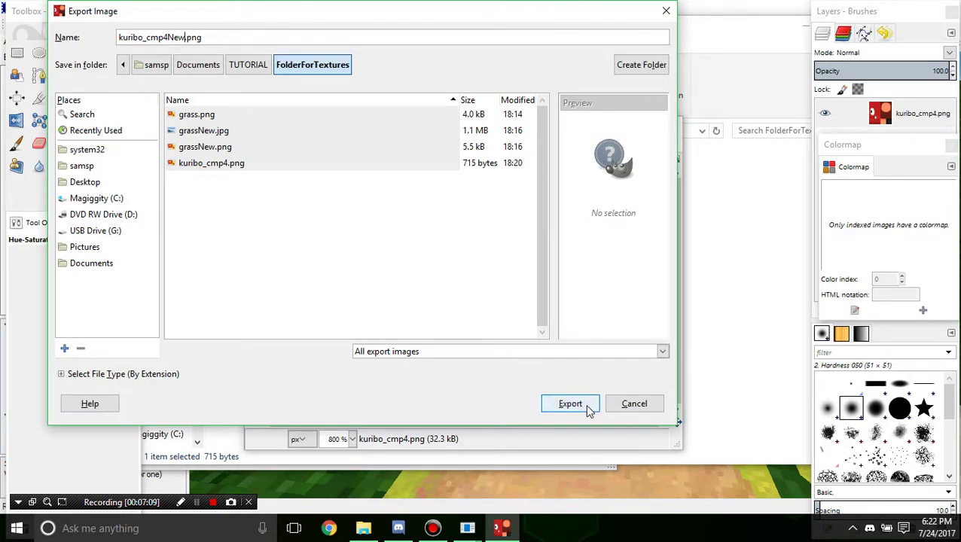
click(587, 407)
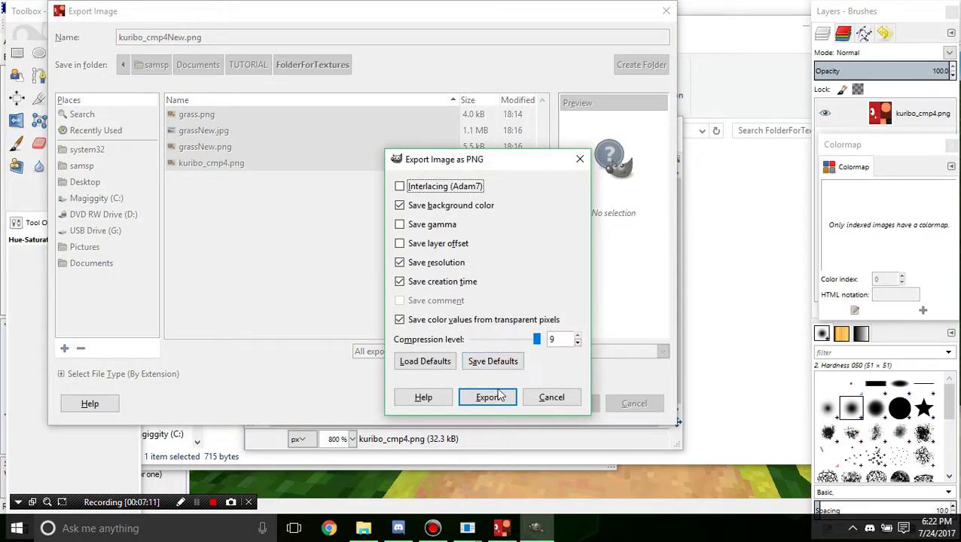
click(499, 395)
Close the exported image, discarding its unsaved changes, and exit GIMP
click(666, 127)
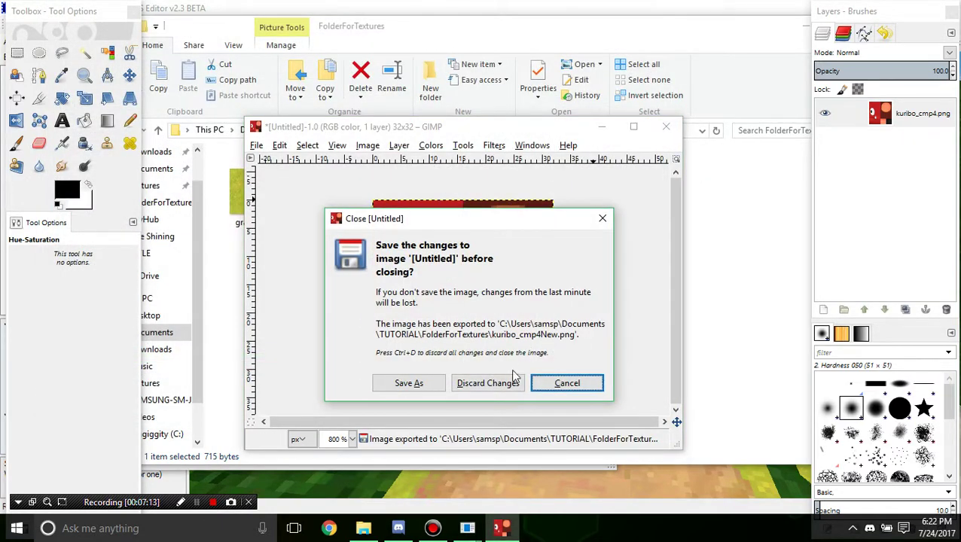
click(488, 382)
click(506, 379)
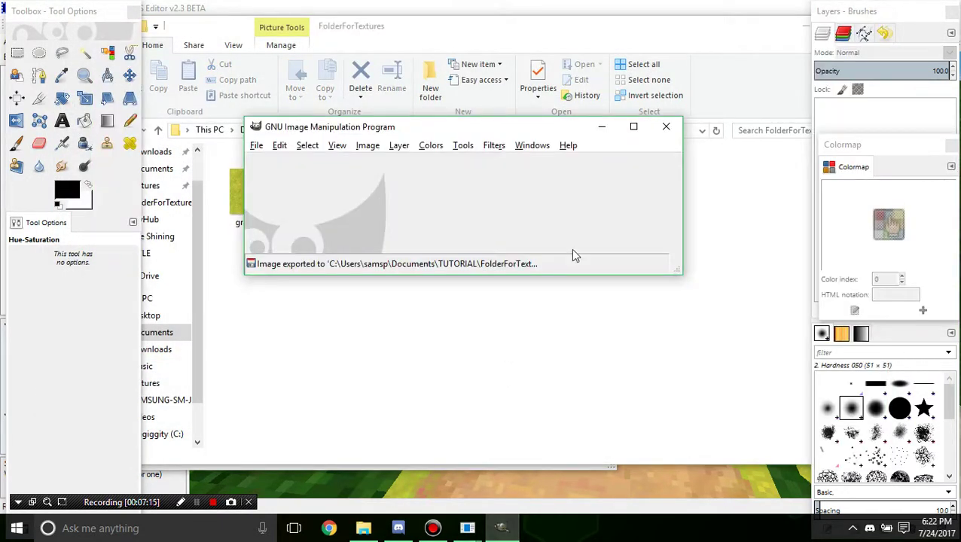
click(666, 126)
In the SM64DS Texture and BTP Editor, replace the kuribo_cmp4 texture and its kuribo_cmp4_pl palette with the recolored kuribo_cmp4New.png
click(586, 226)
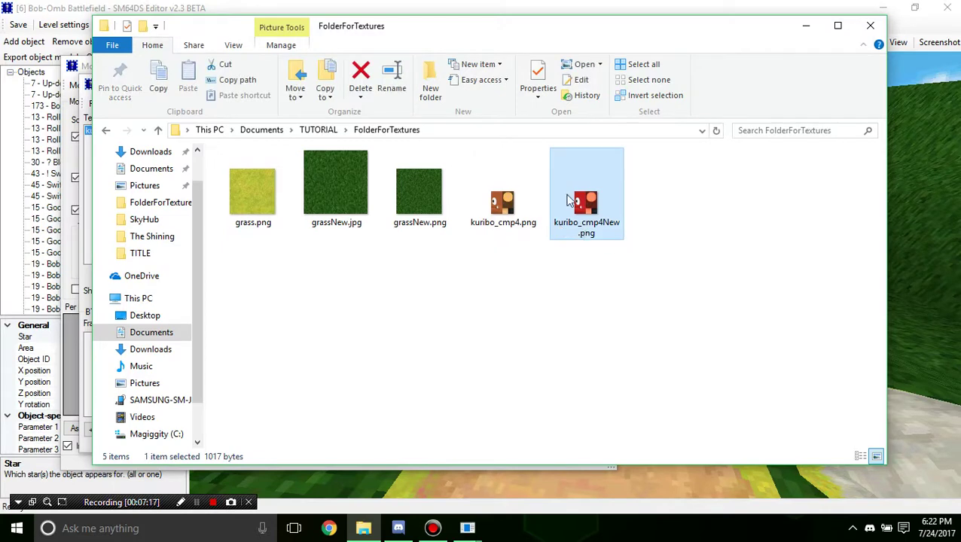
mouse_move(467, 528)
click(622, 476)
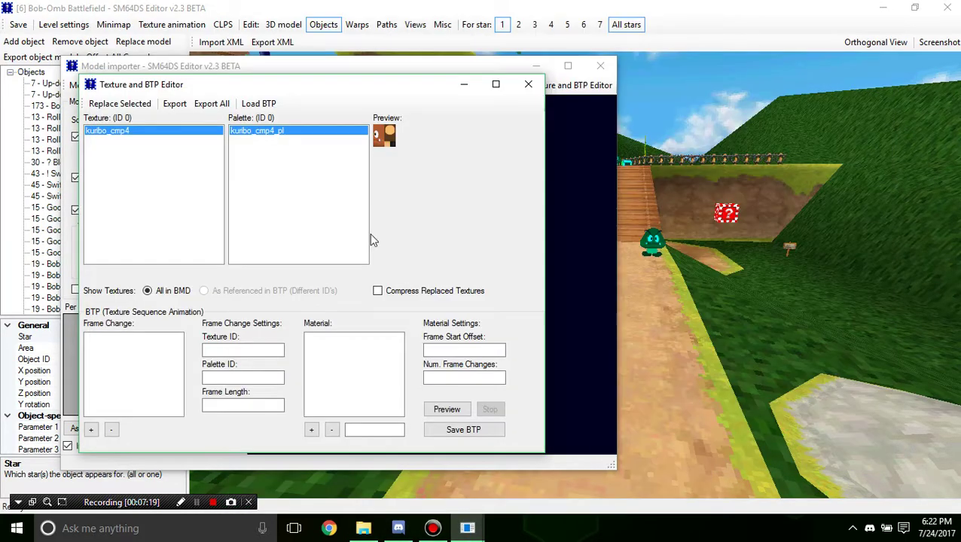
click(128, 105)
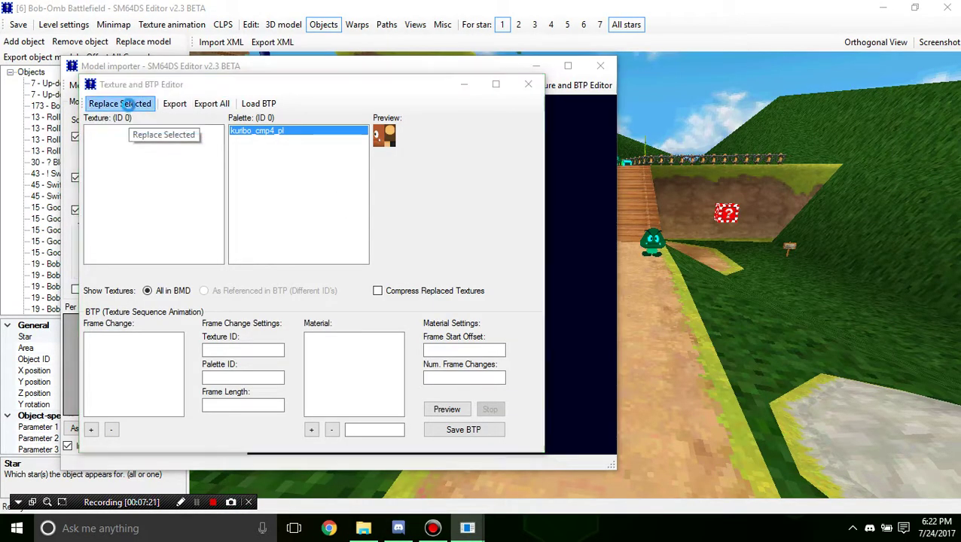
click(234, 315)
click(447, 411)
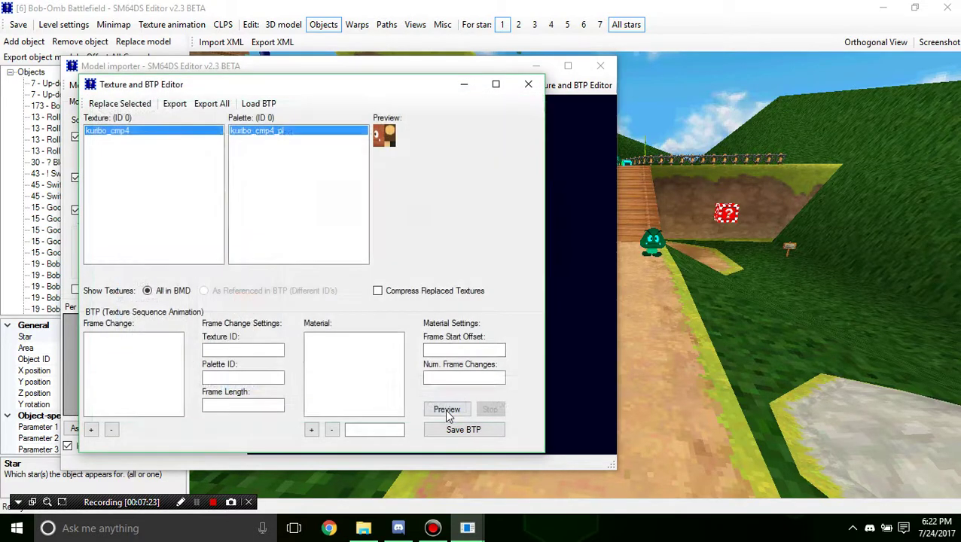
click(167, 132)
click(241, 133)
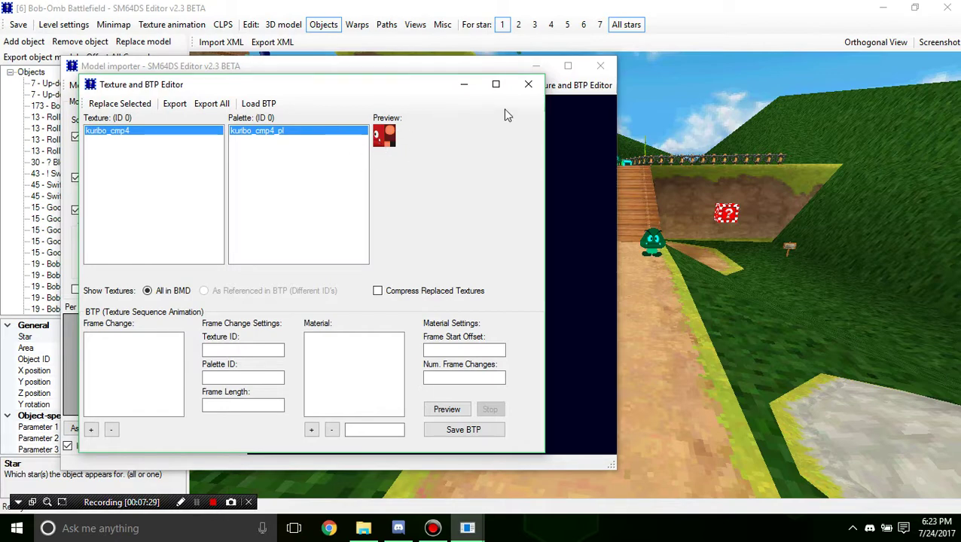
Close the Texture and BTP Editor, the model importer and the Bob-Omb Battlefield level window
click(528, 87)
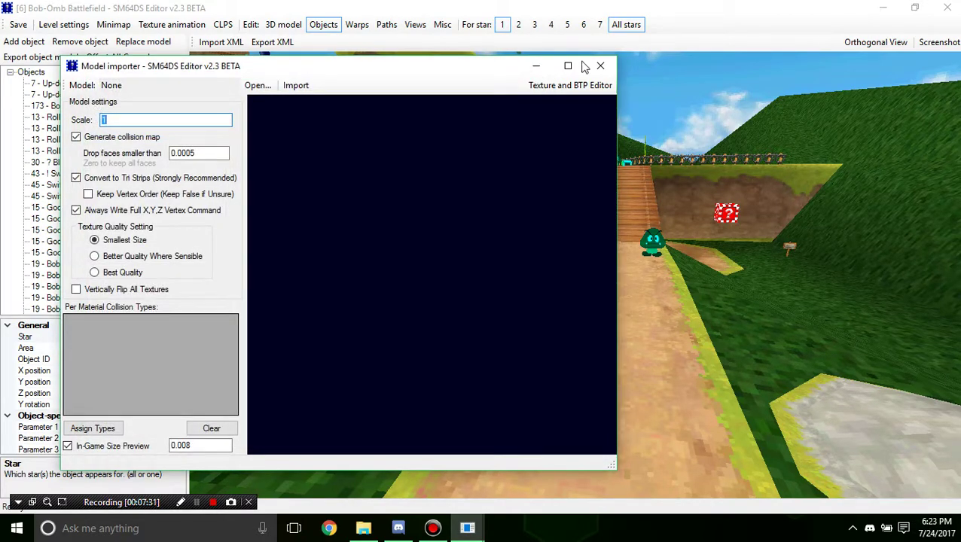
click(599, 66)
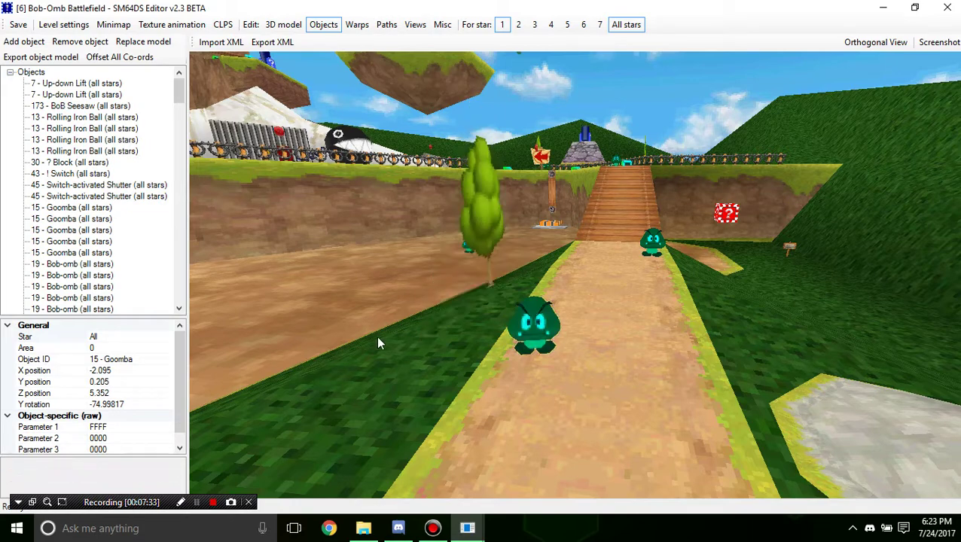
click(376, 336)
scroll(376, 336, down, 1)
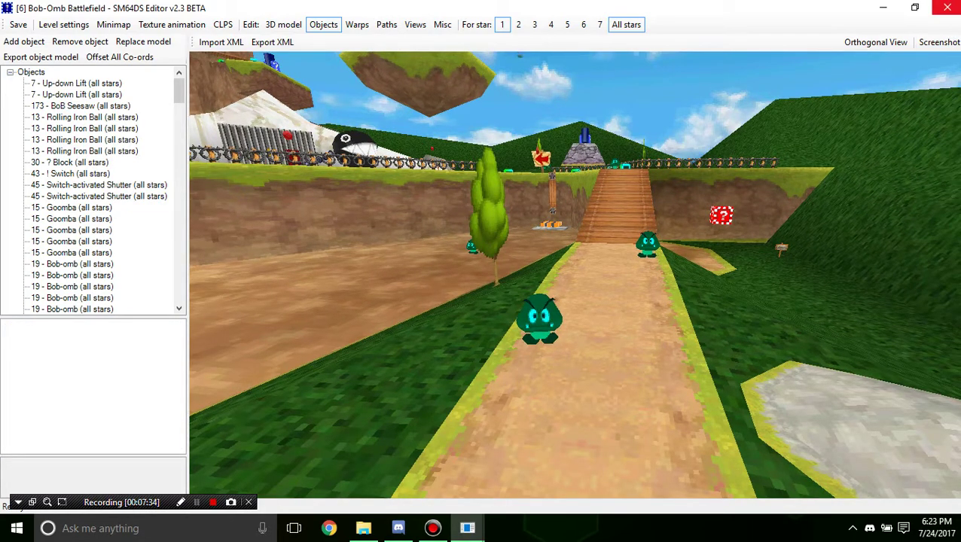
click(947, 8)
Reopen Bob-Omb Battlefield from the level list in a maximized window and examine the level's Goombas
click(467, 528)
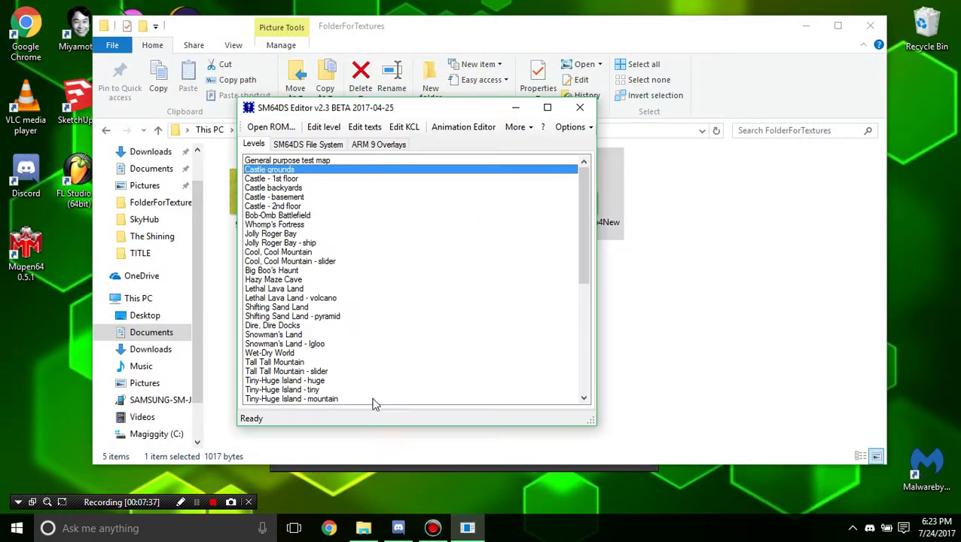
double_click(332, 172)
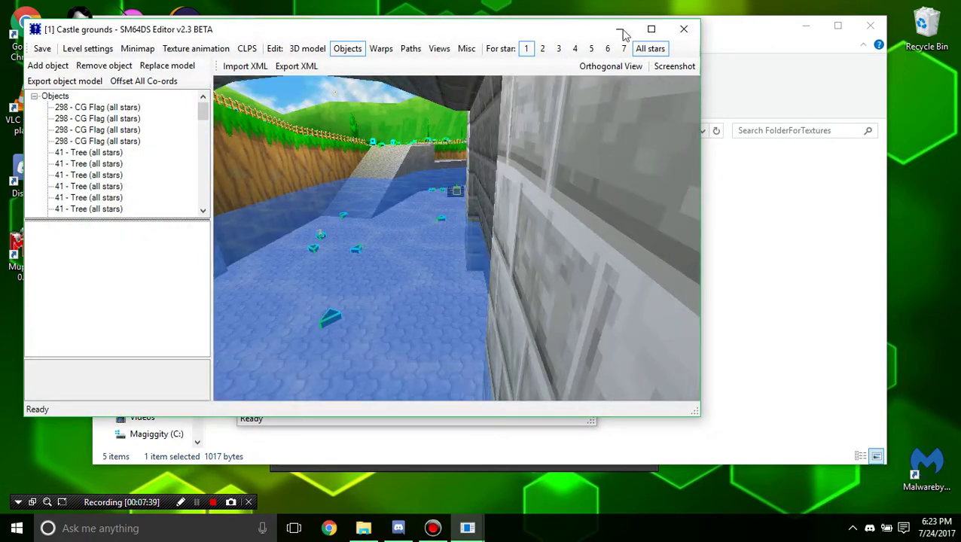
click(681, 28)
double_click(276, 216)
drag(520, 155, 473, 153)
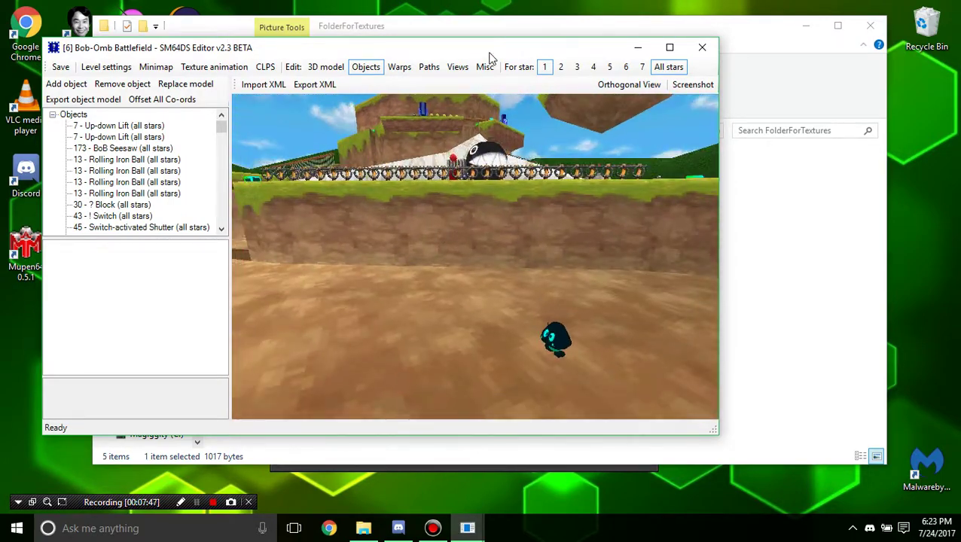
double_click(490, 54)
drag(656, 281, 557, 267)
scroll(695, 244, up, 3)
scroll(738, 304, up, 2)
scroll(713, 302, down, 2)
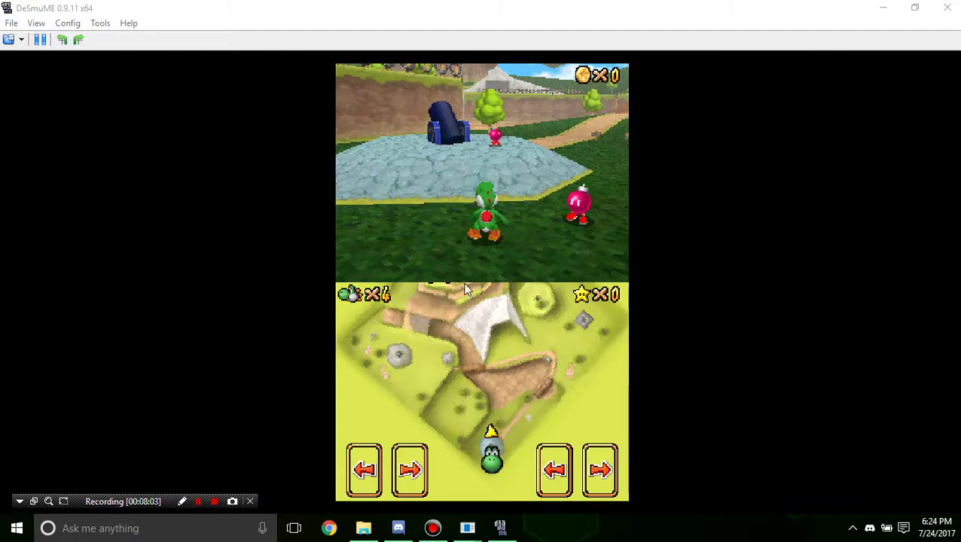
In DeSmuME, run Yoshi past the cannon platform and up the dirt path to check the Goombas' texture in game
click(468, 292)
key(Up)
key(a)
key(Right)
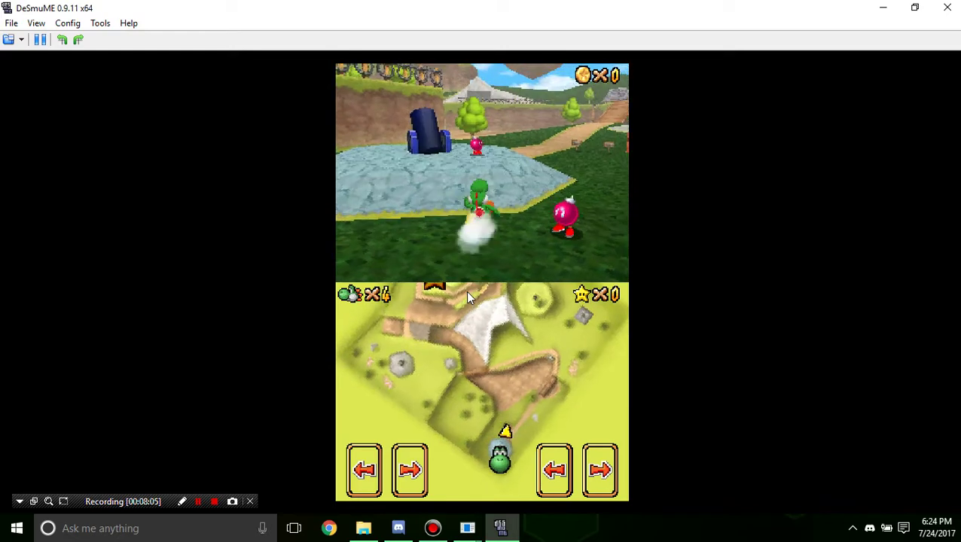
key(Up)
key(z)
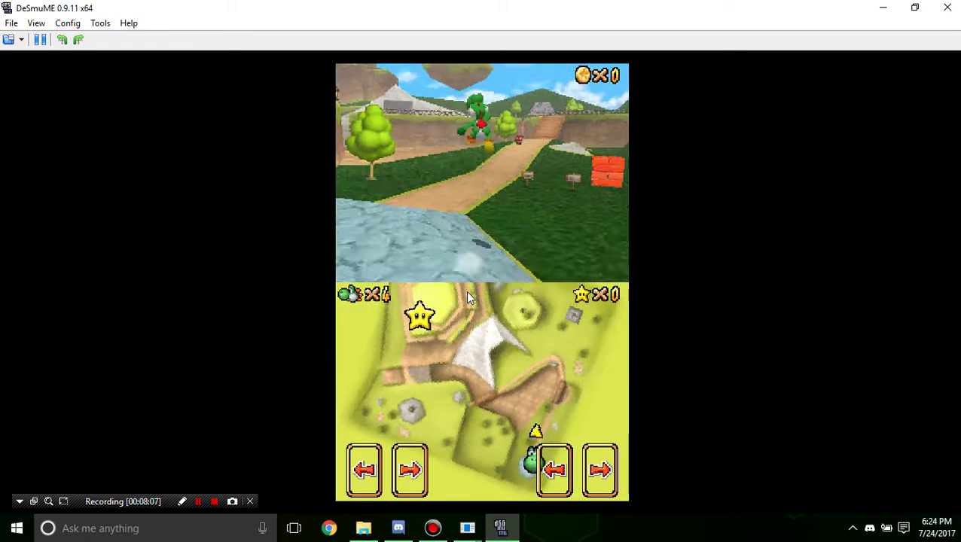
drag(467, 298, 467, 298)
key(Up)
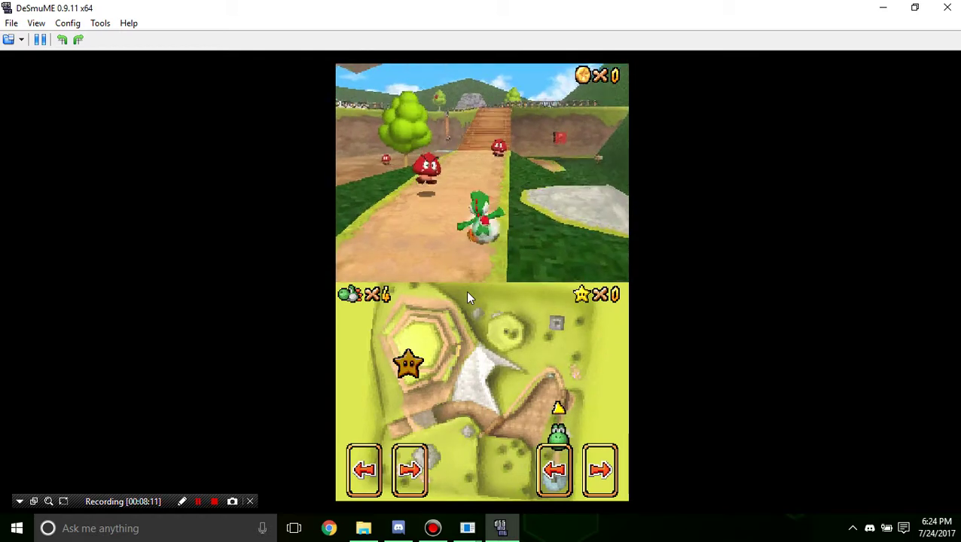
Attack the Goomba on the dirt path with Yoshi, run up towards the wooden bridge, and close DeSmuME
key(z)
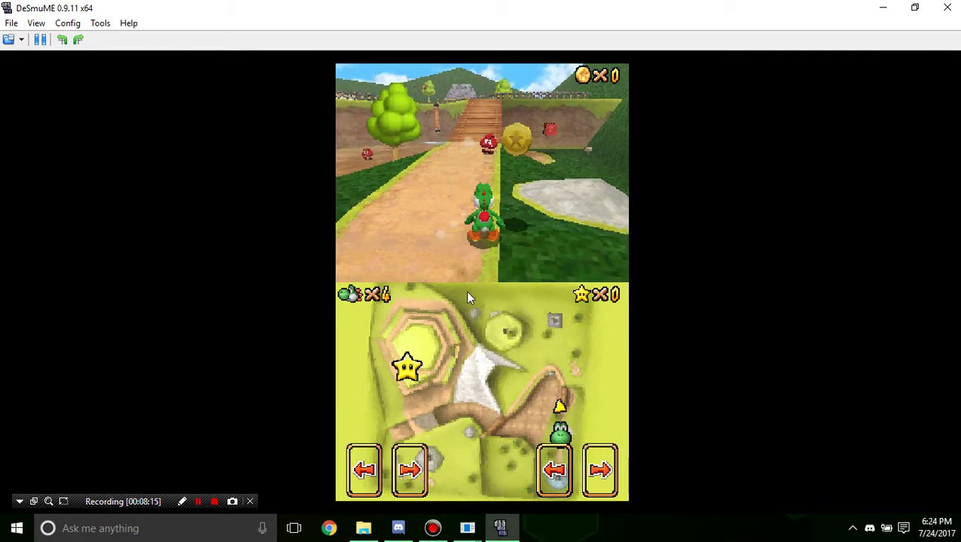
key(Up)
drag(467, 297, 467, 297)
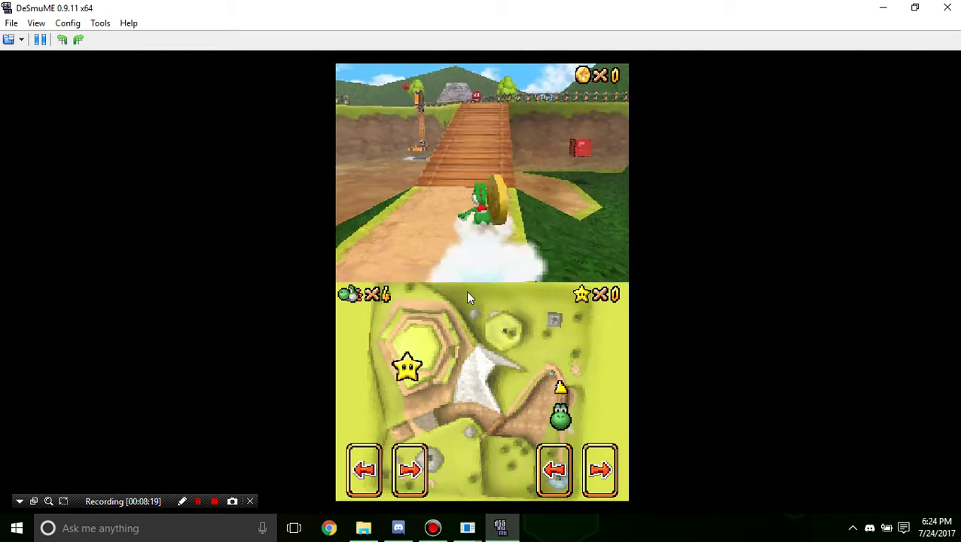
key(Down)
key(Down)
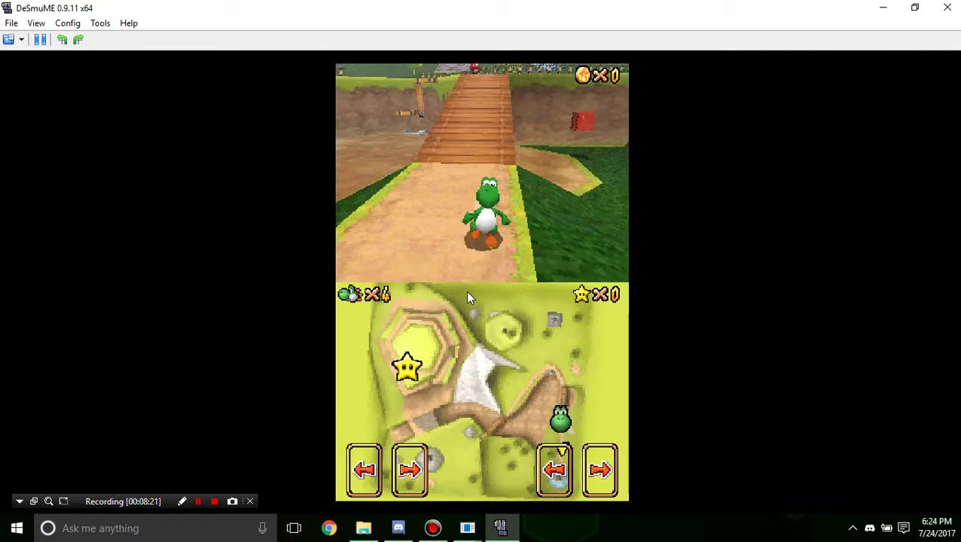
click(948, 7)
Examine Bob-Omb Battlefield in the SM64DS Editor's 3D view, from the dirt field with the Bob-ombs back to the cannon platform
scroll(651, 335, down, 5)
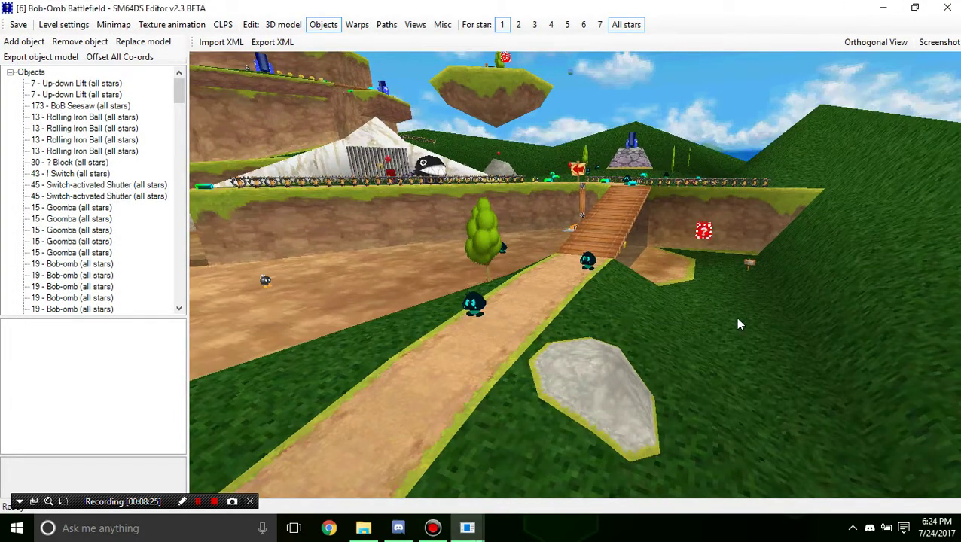
right_drag(654, 318, 810, 324)
scroll(641, 353, up, 6)
drag(641, 353, 691, 380)
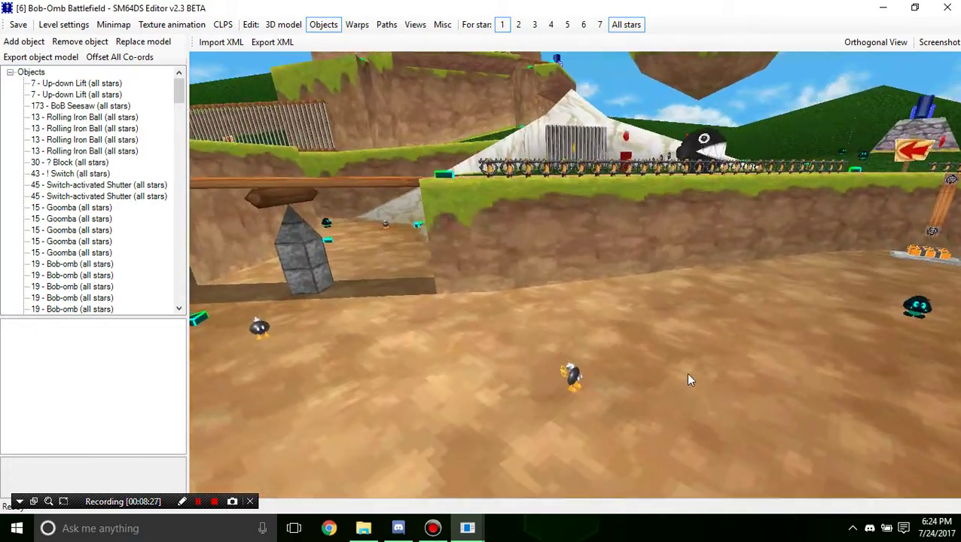
drag(660, 254, 587, 292)
drag(706, 259, 606, 413)
scroll(606, 413, down, 3)
click(444, 238)
drag(343, 195, 527, 239)
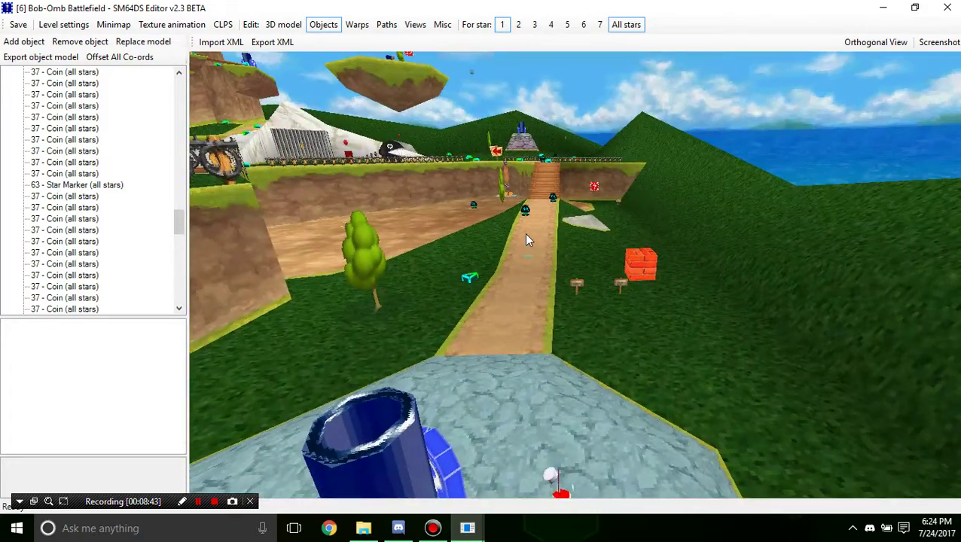
Switch to 3D model editing, start importing over another model, and expand the data folder of the ROM File System
click(292, 30)
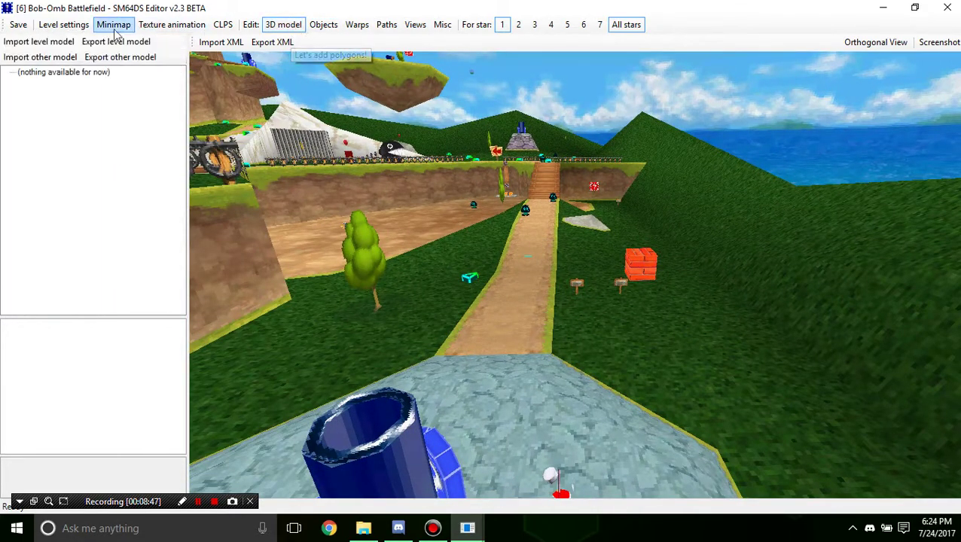
click(55, 62)
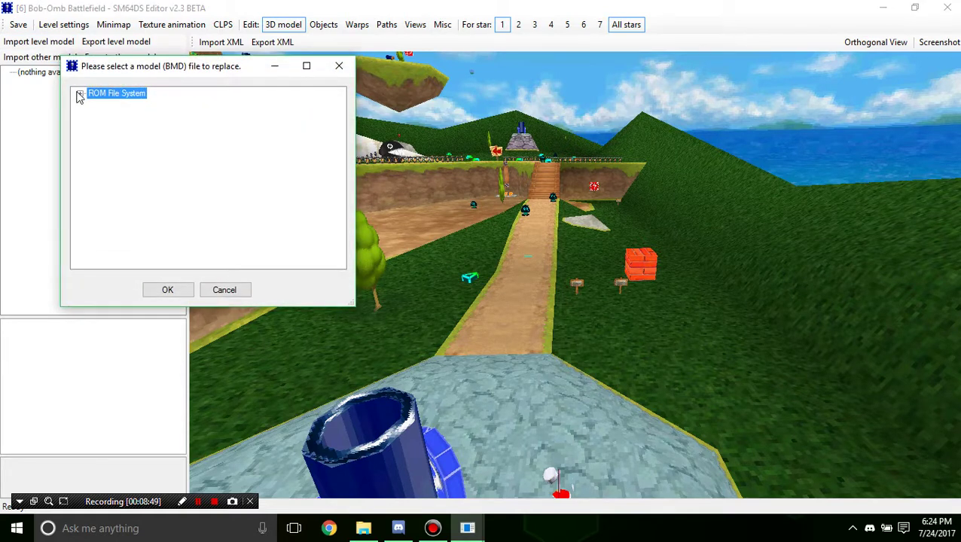
double_click(88, 93)
click(93, 128)
click(93, 128)
click(93, 128)
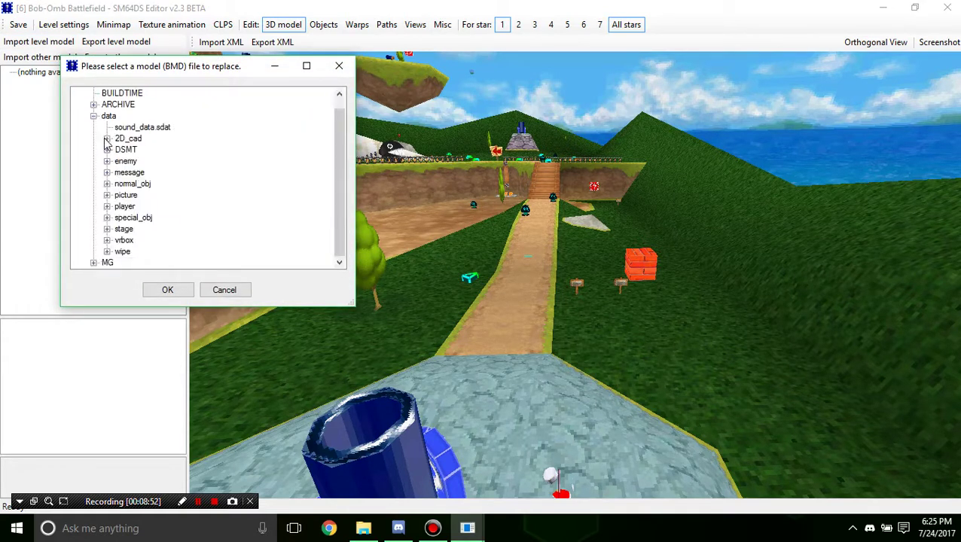
Look through the vrbox and player folders in the ROM's data folder for replaceable model files
click(107, 240)
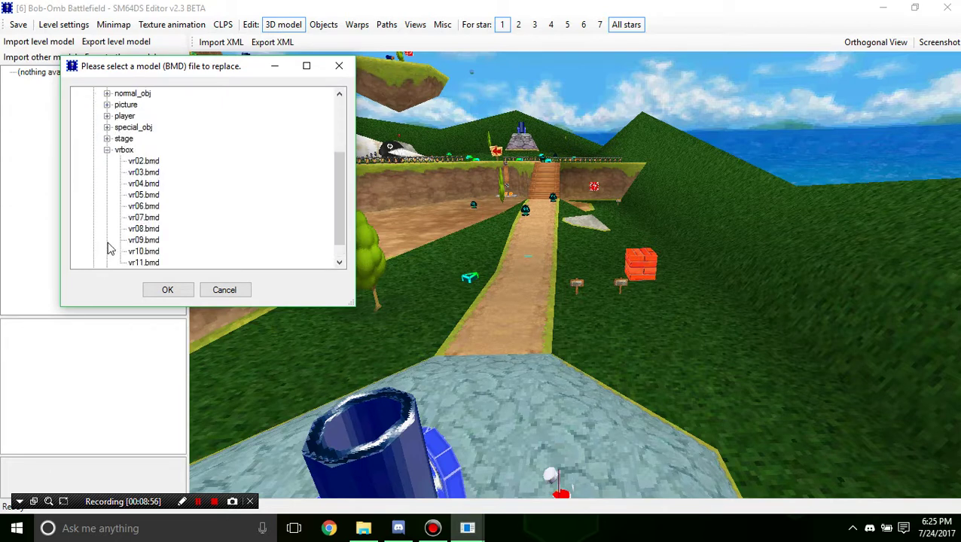
click(108, 150)
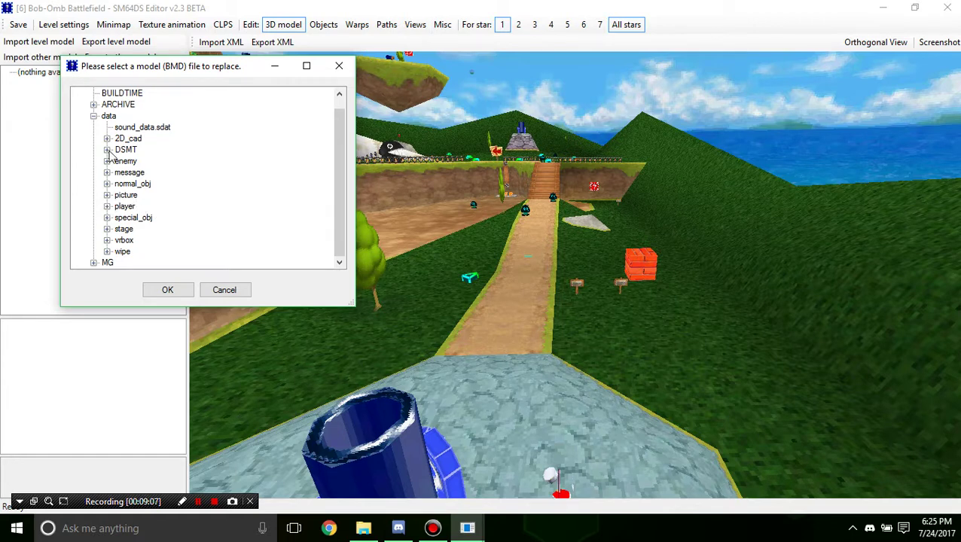
click(107, 206)
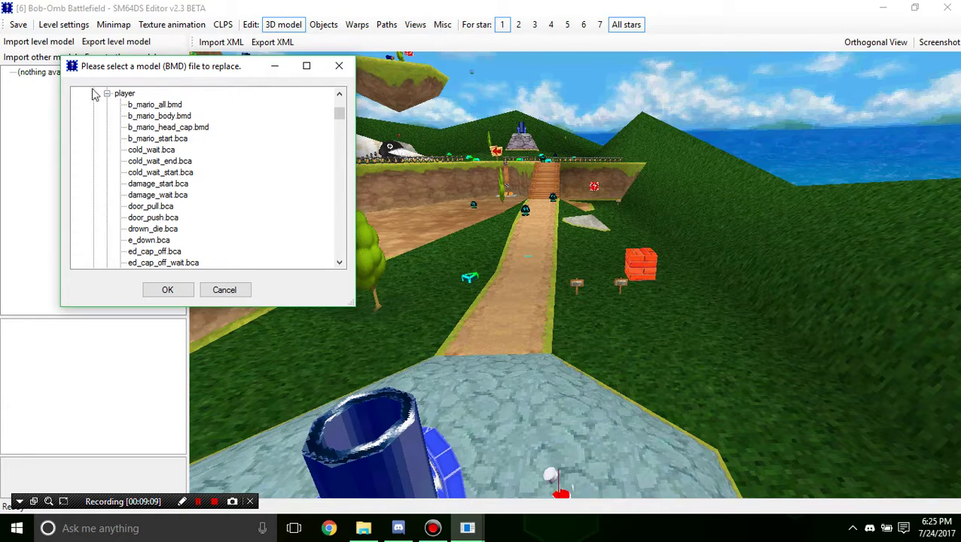
scroll(160, 120, down, 10)
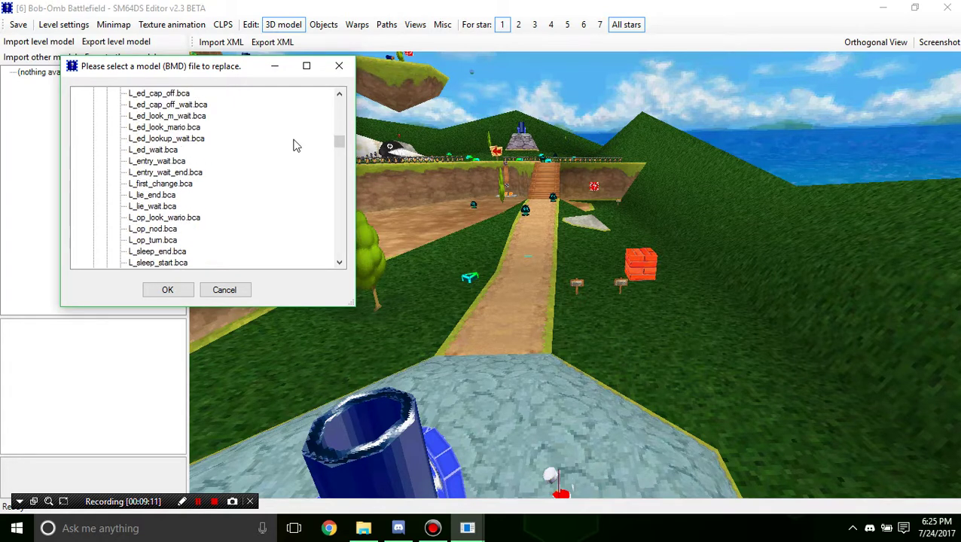
drag(340, 144, 328, 98)
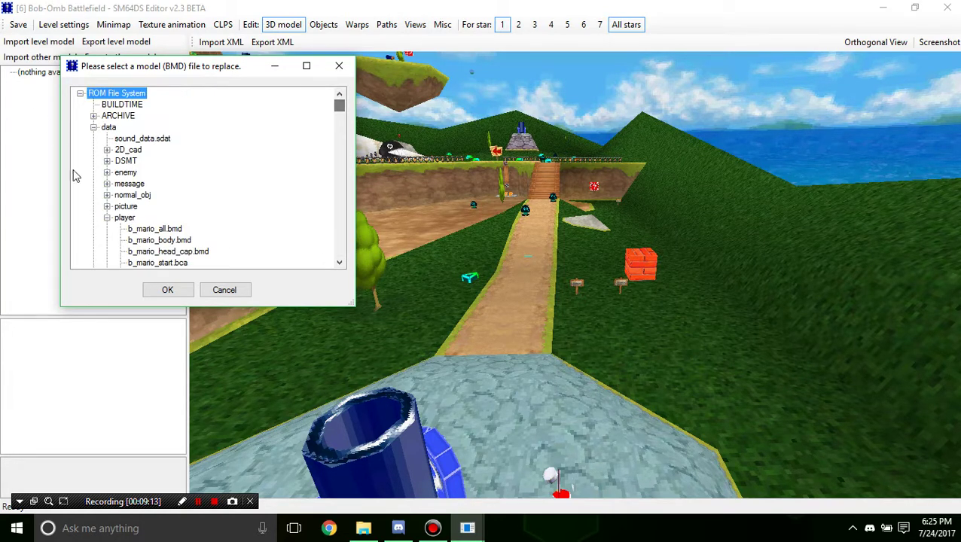
click(107, 217)
click(94, 126)
Expand the ARCHIVE folder and look through the data folder inside ar1.narc
click(93, 116)
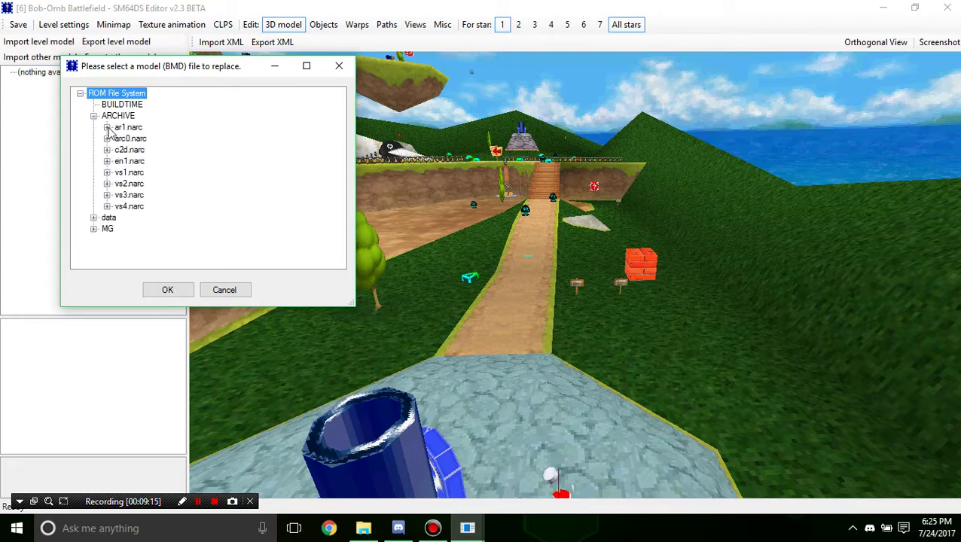
click(107, 127)
click(122, 150)
click(120, 139)
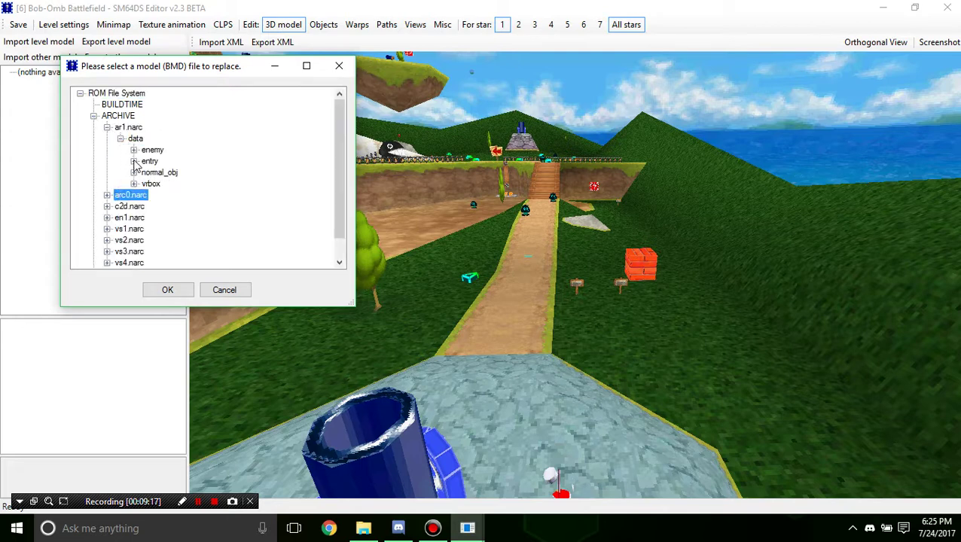
click(93, 116)
click(93, 116)
click(107, 127)
Choose Yoshi's BMD model from the data/player folder of arc0.narc as the model to replace
click(107, 138)
click(120, 150)
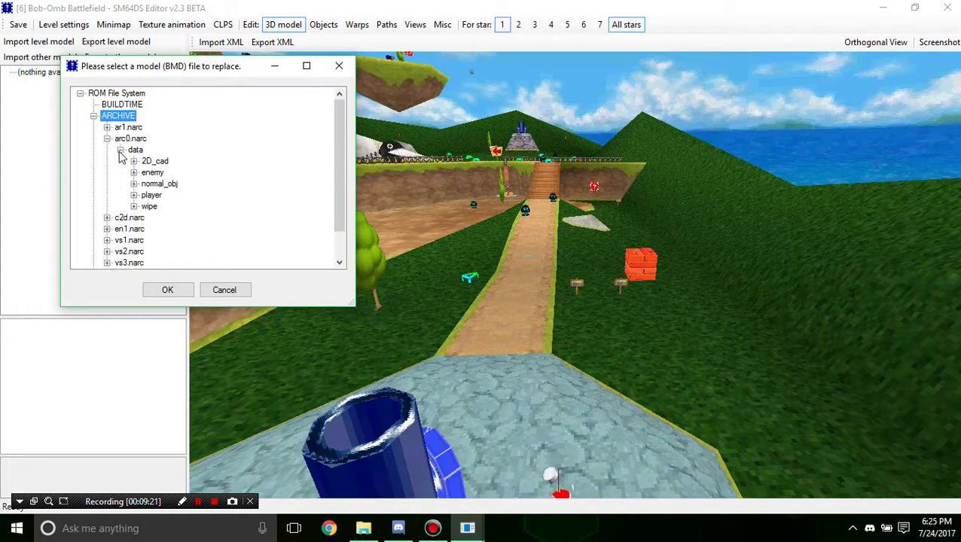
click(134, 195)
scroll(173, 188, down, 10)
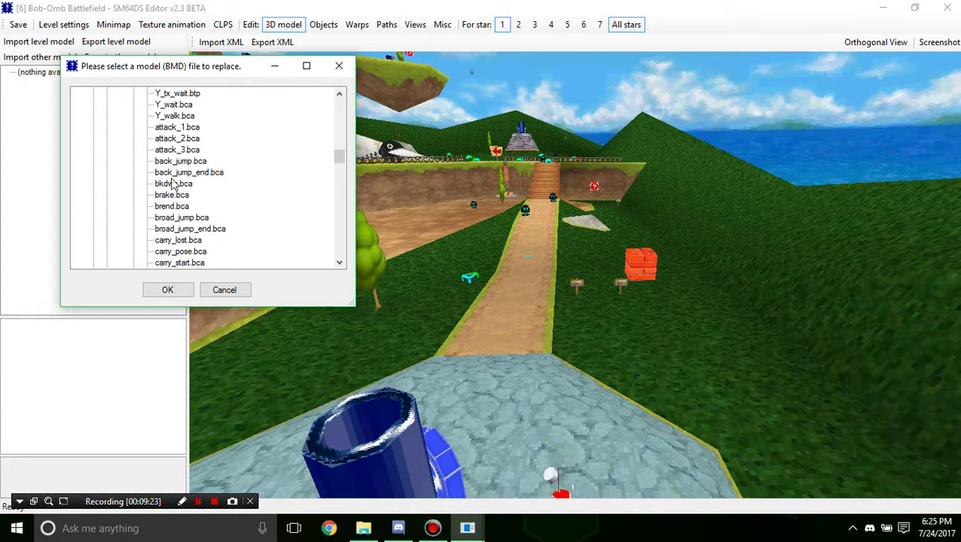
scroll(179, 189, up, 3)
scroll(177, 189, down, 7)
drag(336, 172, 340, 244)
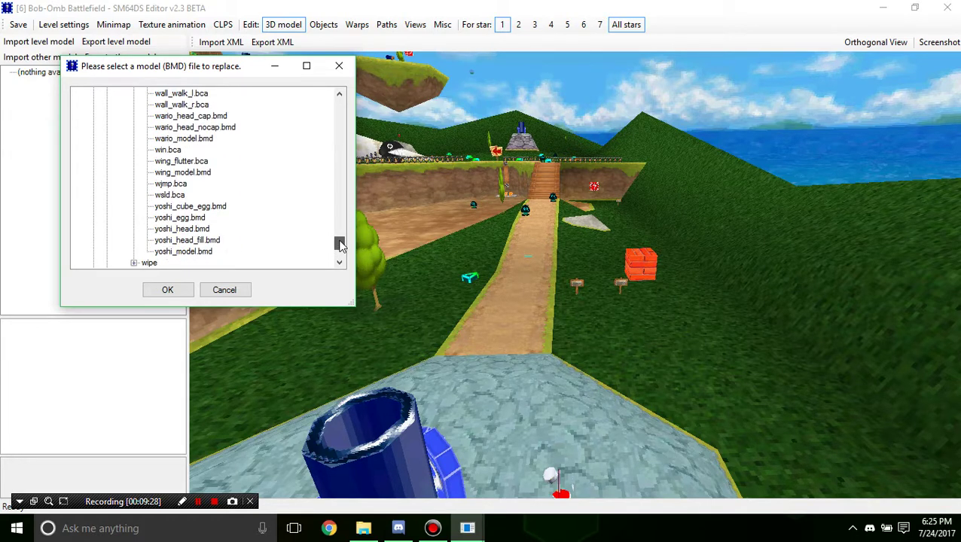
click(169, 290)
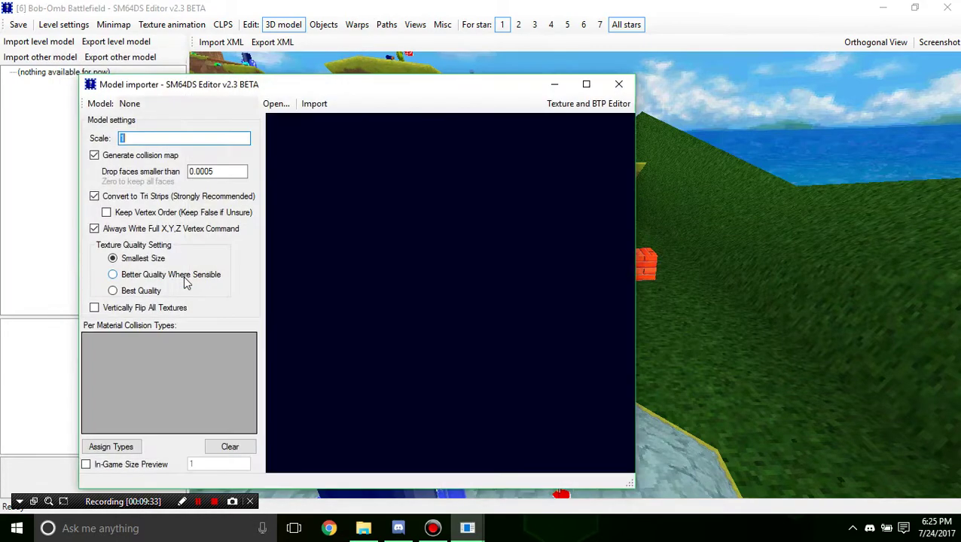
In the Texture and BTP Editor, export the yoshi_all_16p texture with its yoshi_all_16p_pl palette to FolderForTextures as yoshi_all_16p.png
click(584, 104)
click(305, 155)
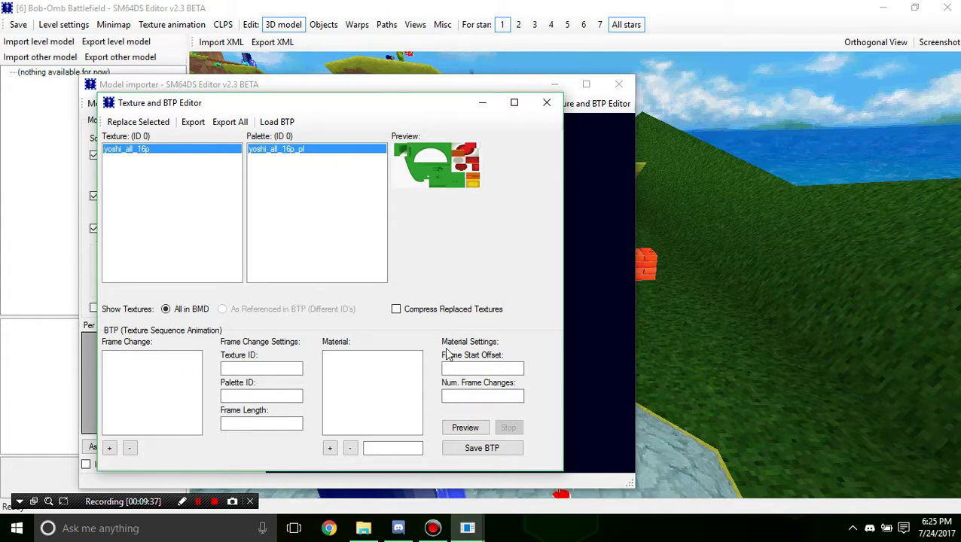
click(194, 123)
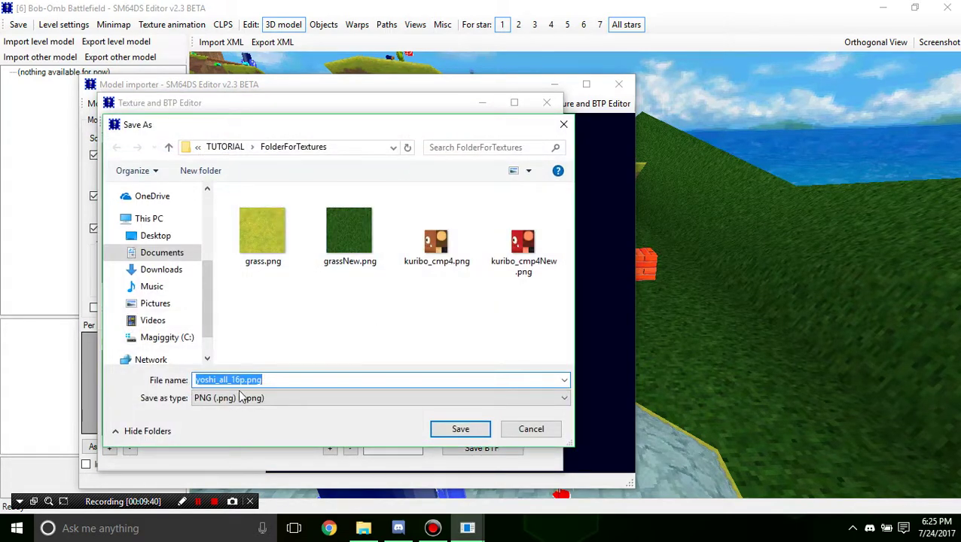
click(468, 431)
Find yoshi_all_16p.png in FolderForTextures in File Explorer and open it with paint.net
click(363, 528)
click(657, 215)
right_click(666, 220)
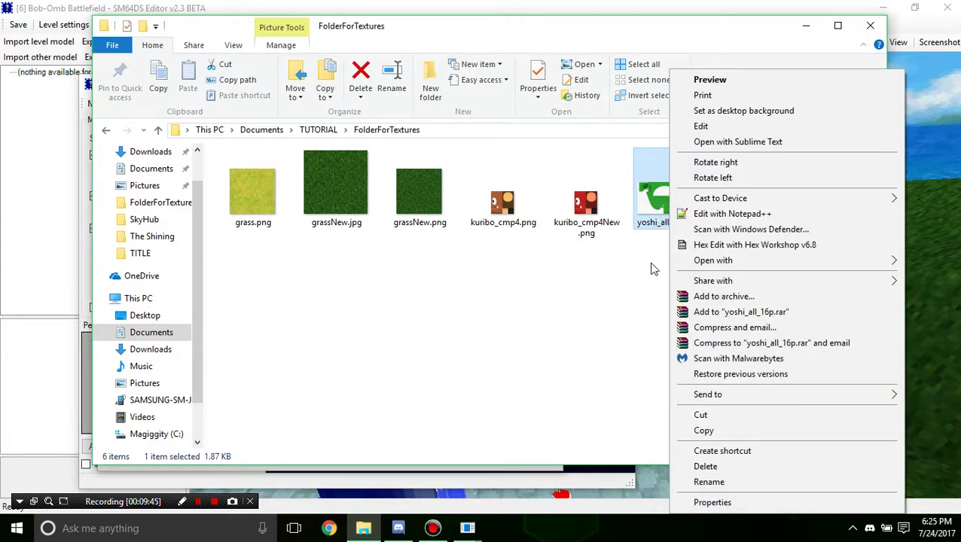
click(630, 265)
click(700, 219)
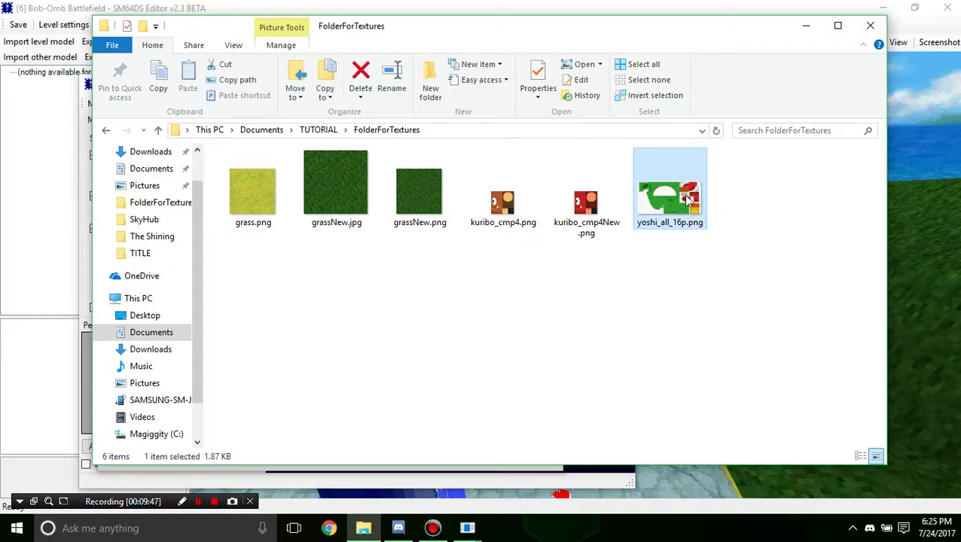
right_click(688, 200)
mouse_move(712, 260)
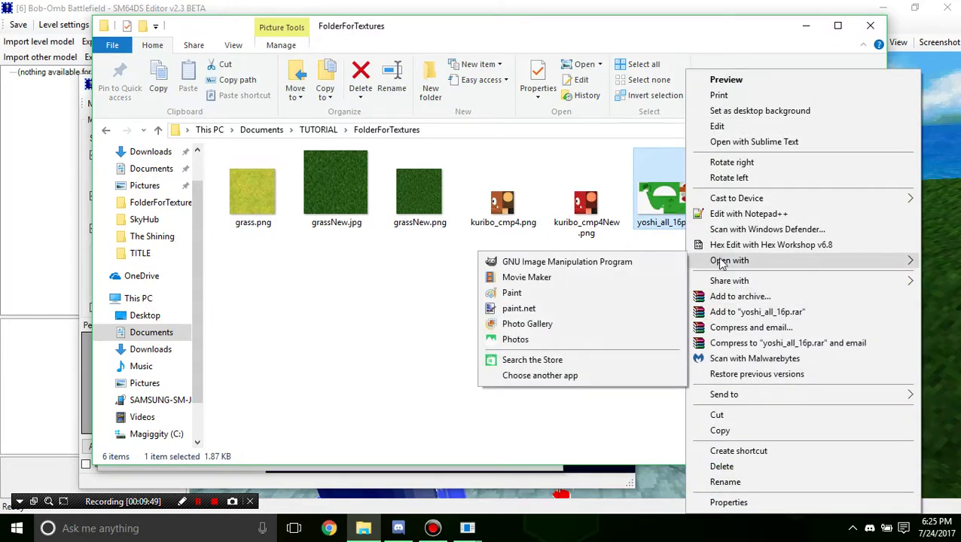
click(541, 308)
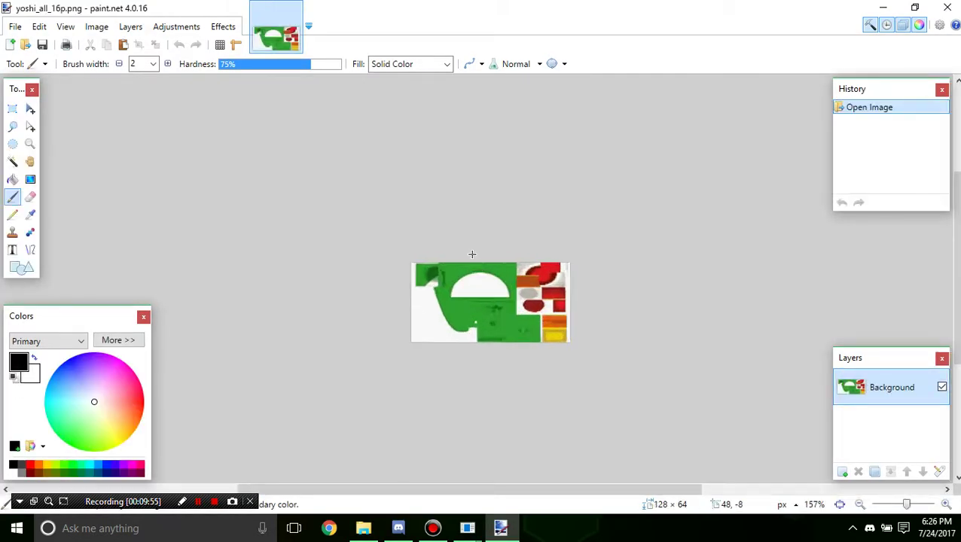
Recolor the Yoshi texture with a Hue / Saturation adjustment, setting the hue to 180
scroll(511, 331, down, 2)
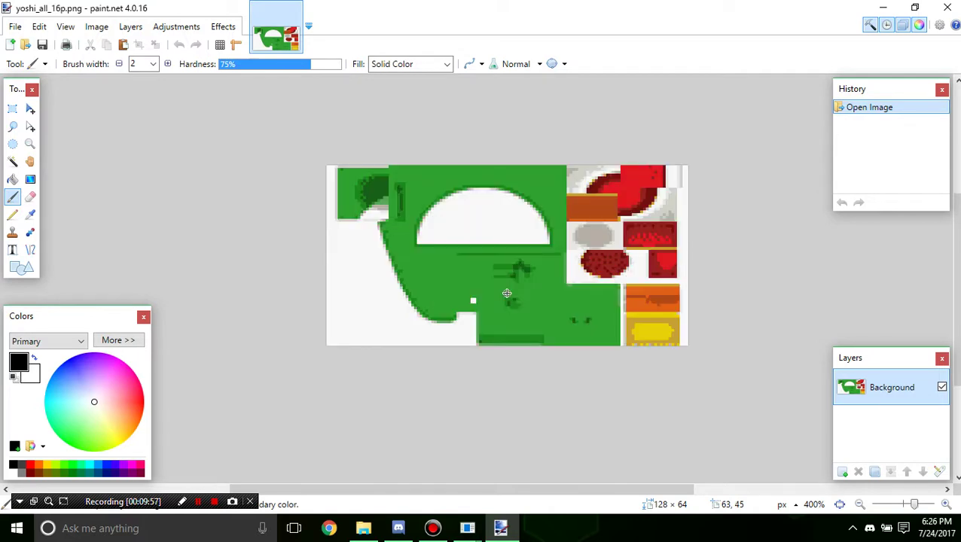
click(100, 28)
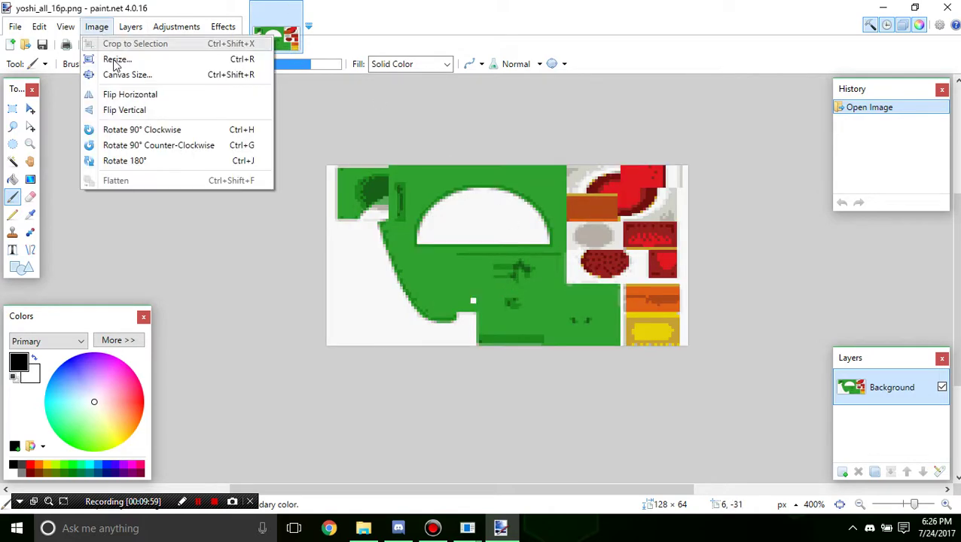
mouse_move(154, 29)
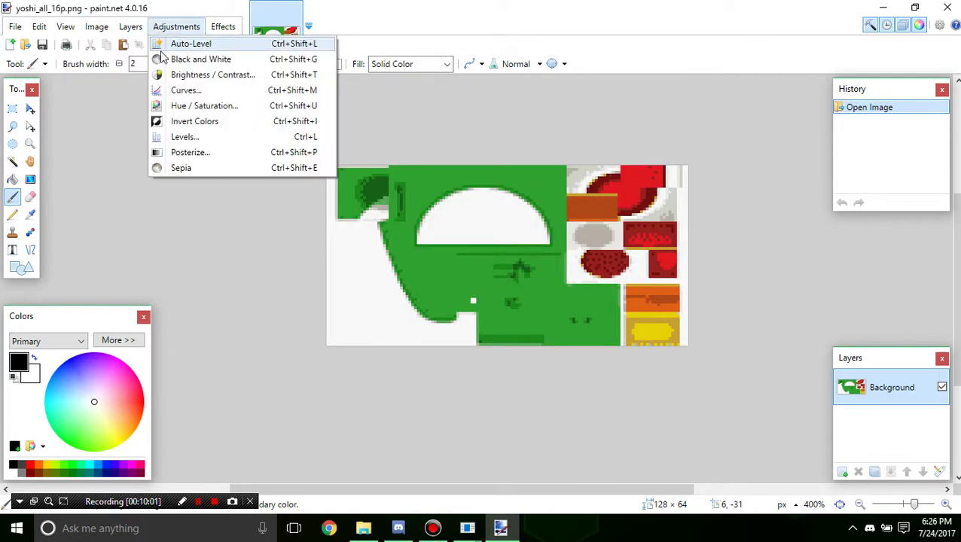
click(345, 89)
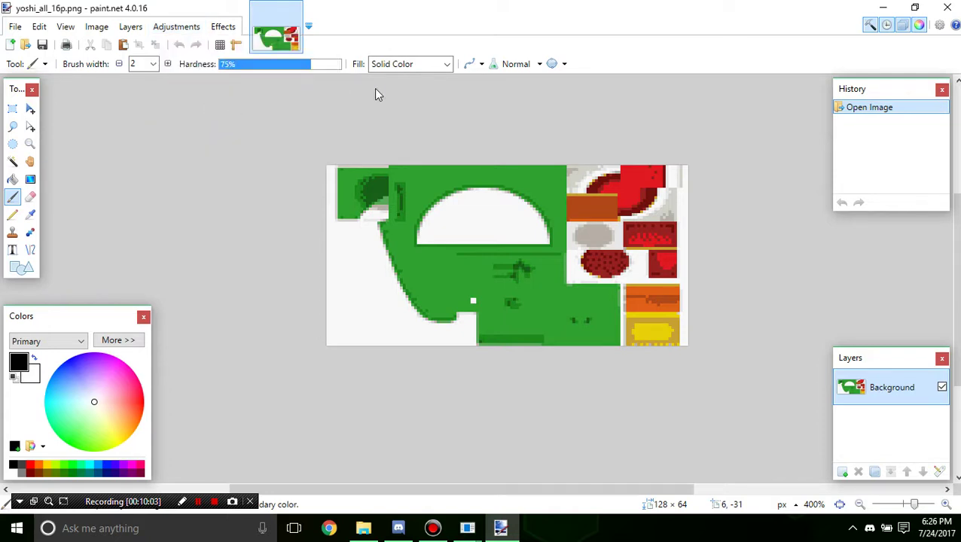
drag(453, 181, 780, 149)
drag(744, 187, 820, 182)
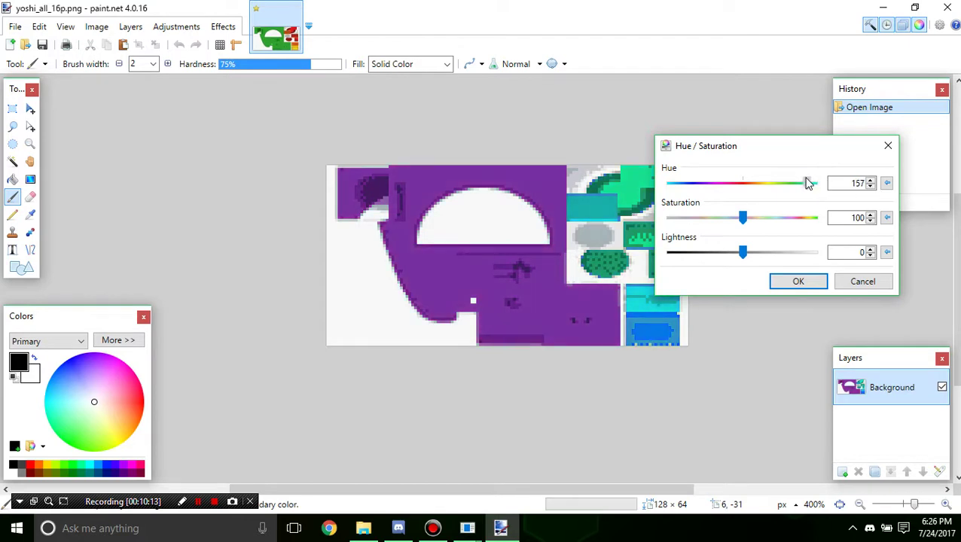
drag(820, 180, 820, 181)
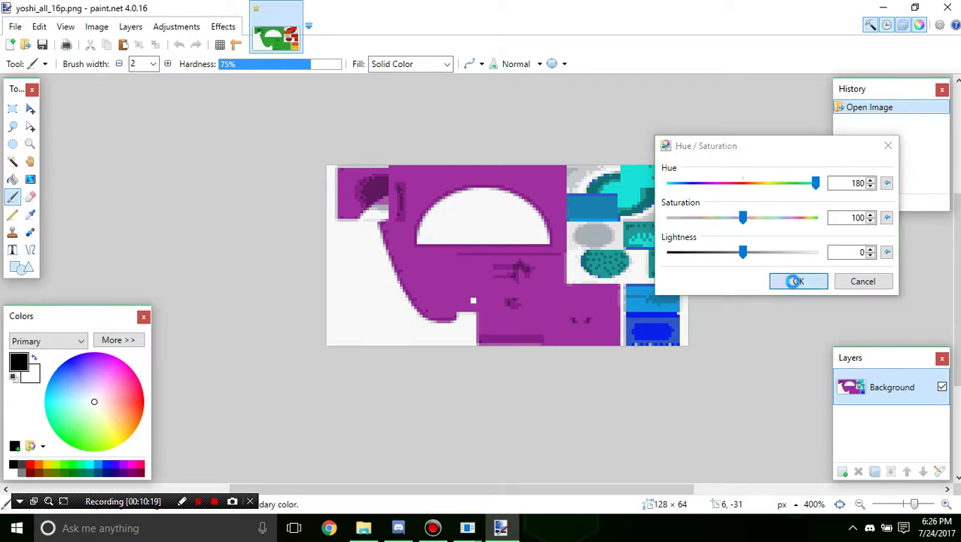
click(798, 282)
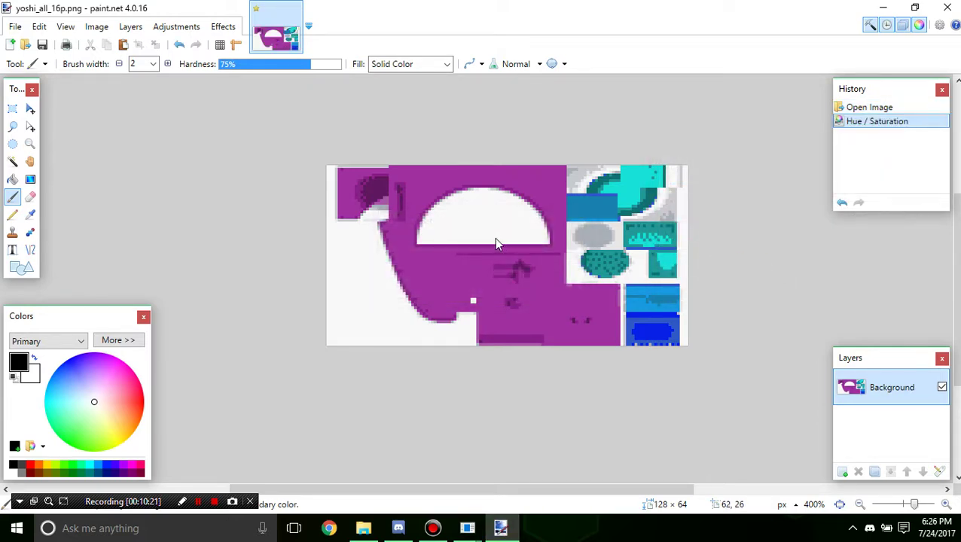
Save the recolored Yoshi texture as yoshi_all_16pNew.png in FolderForTextures with auto-detected bit depth, and close paint.net
key(ctrl+shift+s)
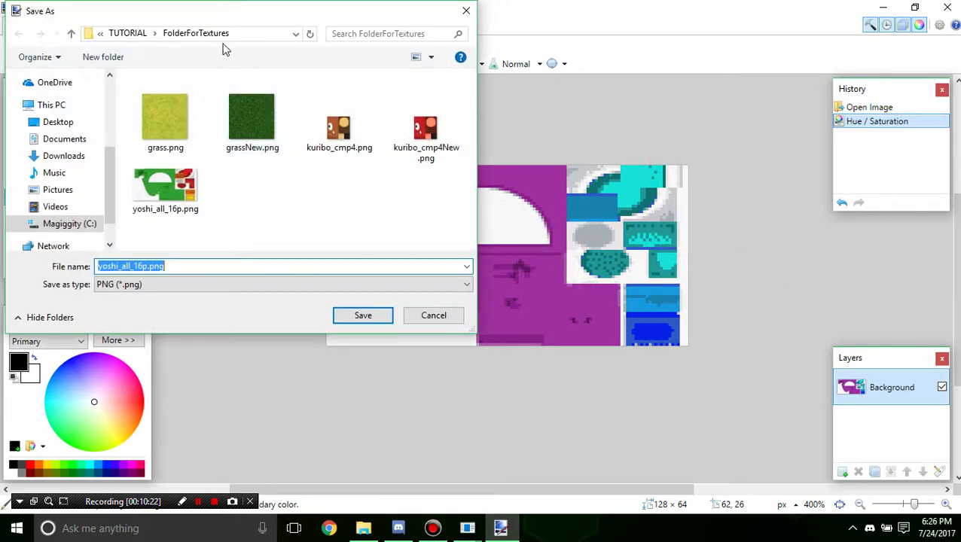
click(148, 266)
text(New)
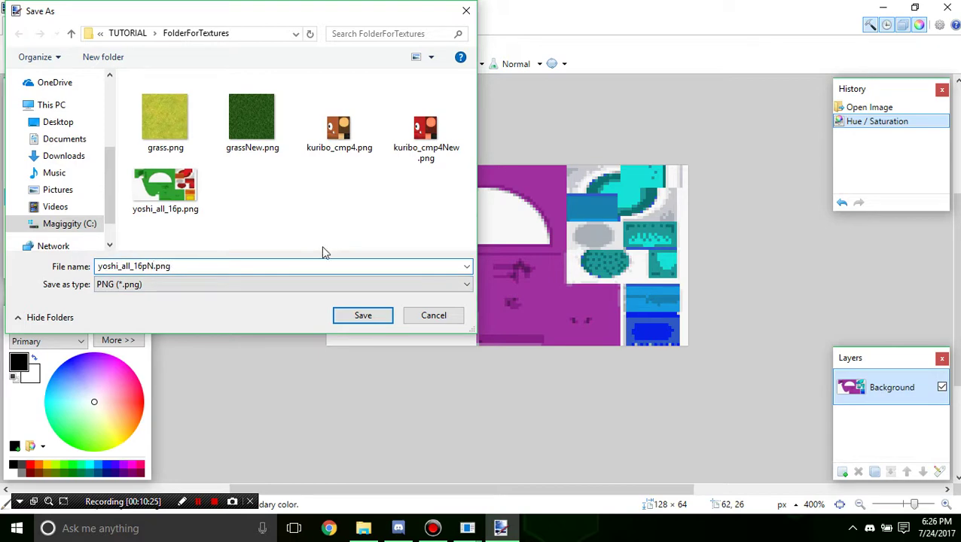
click(367, 316)
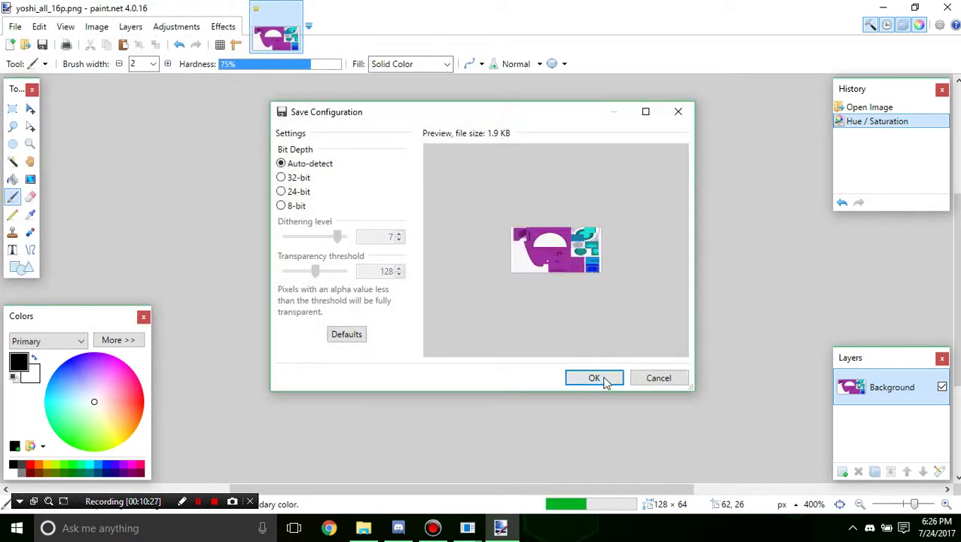
click(605, 379)
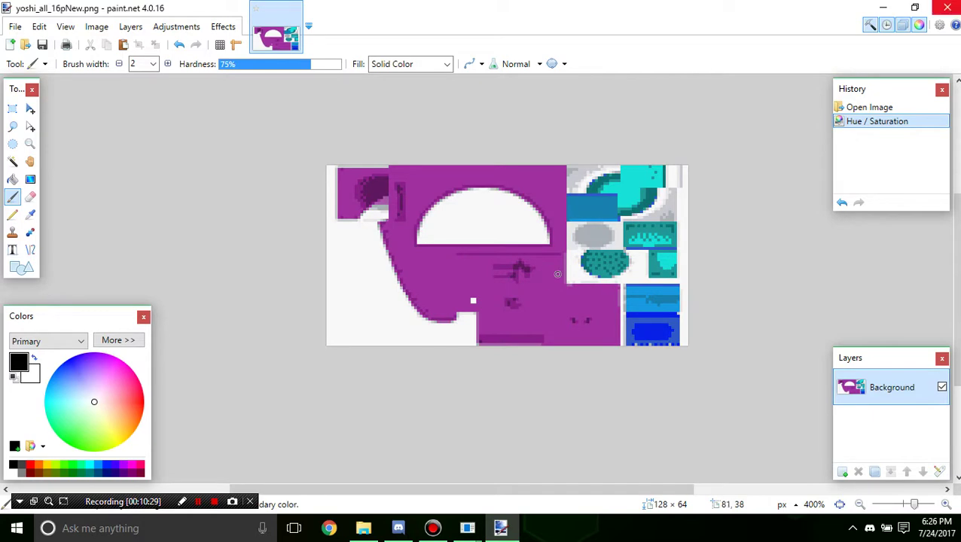
click(950, 8)
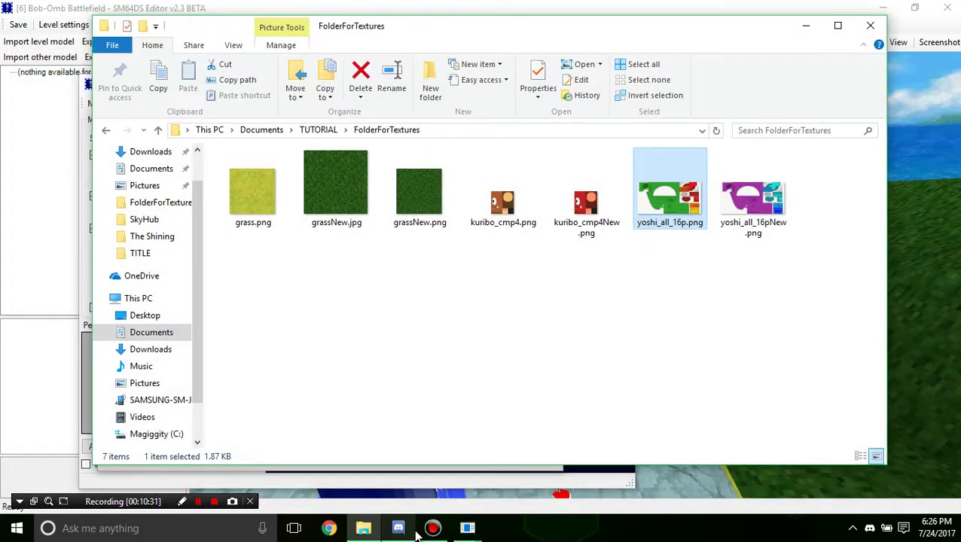
Back in SM64DS Editor, replace the yoshi_all_16p texture with yoshi_all_16pNew.png, and close the Texture and BTP Editor and Model importer
click(926, 180)
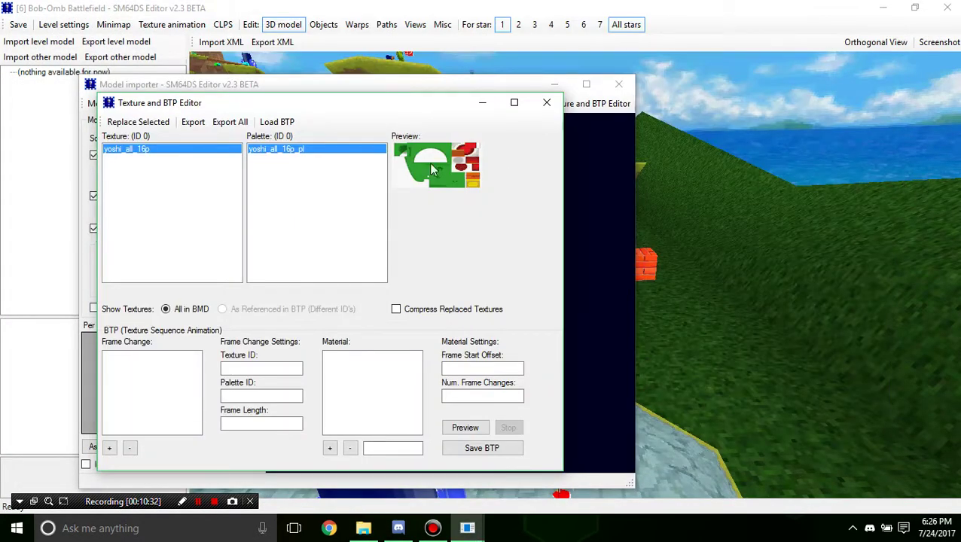
click(140, 122)
click(421, 316)
click(457, 428)
click(210, 150)
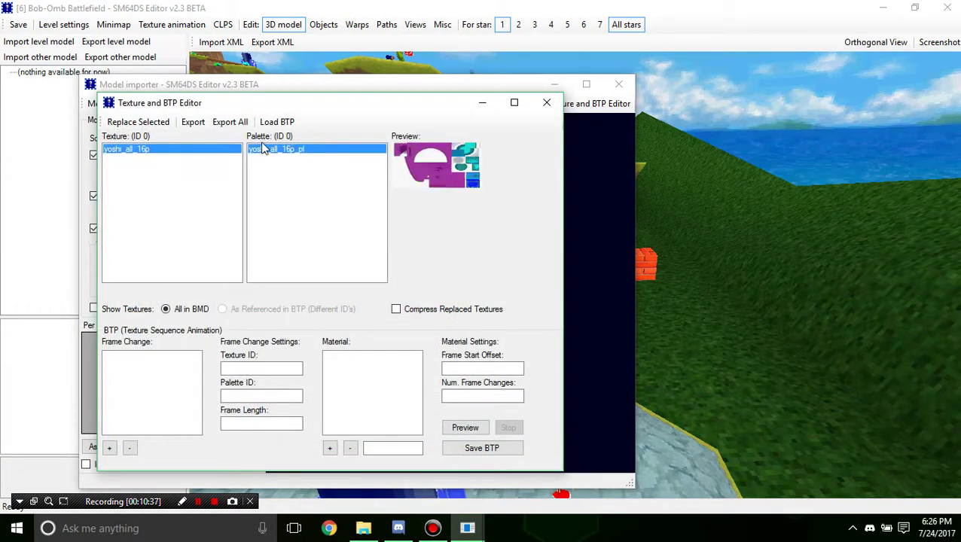
click(547, 103)
click(618, 84)
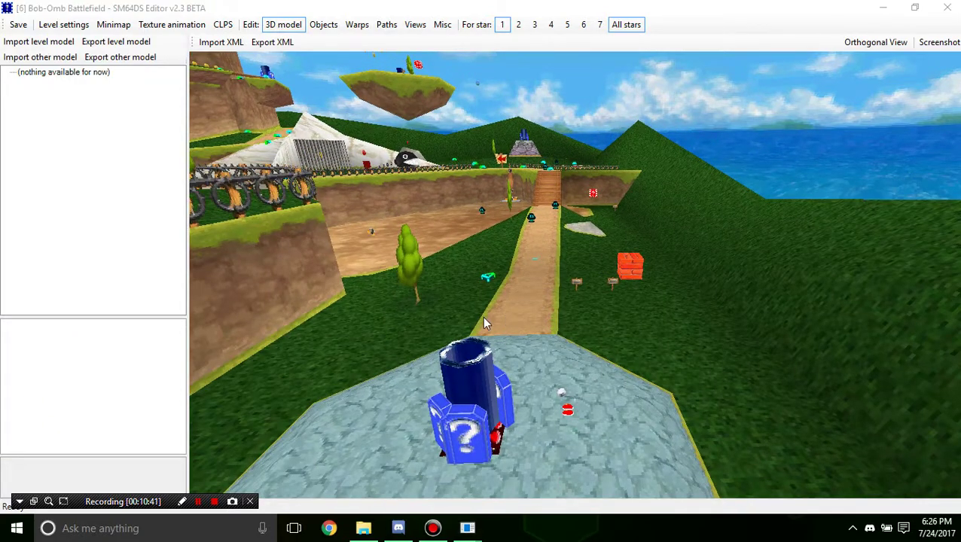
Launch DeSmuME to test the edited ROM and dismiss the opening dialogue in Bob-Omb Battlefield
key(super)
text(des)
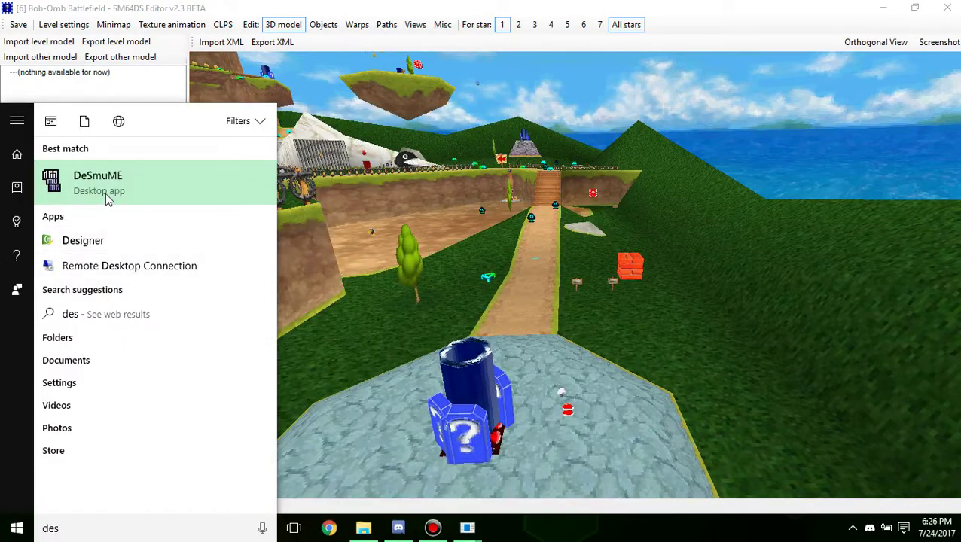
click(107, 200)
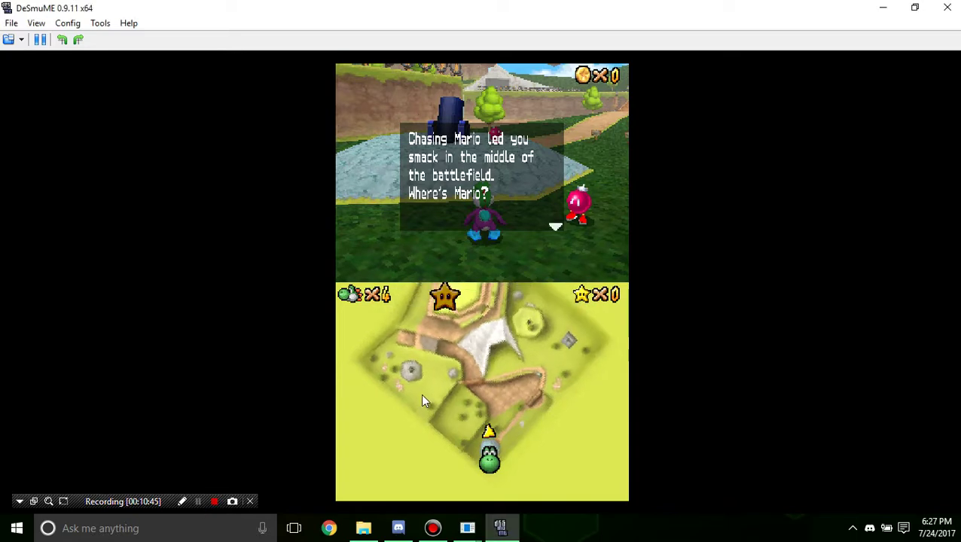
key(x)
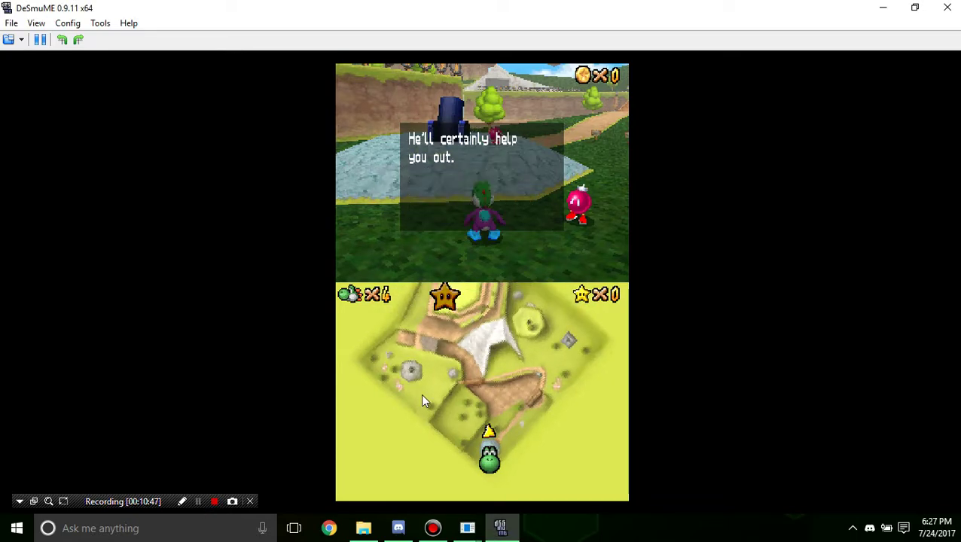
key(x)
Turn Yoshi around and run him past the cannon onto the dirt path to examine his recolored texture
key(Left)
key(Down)
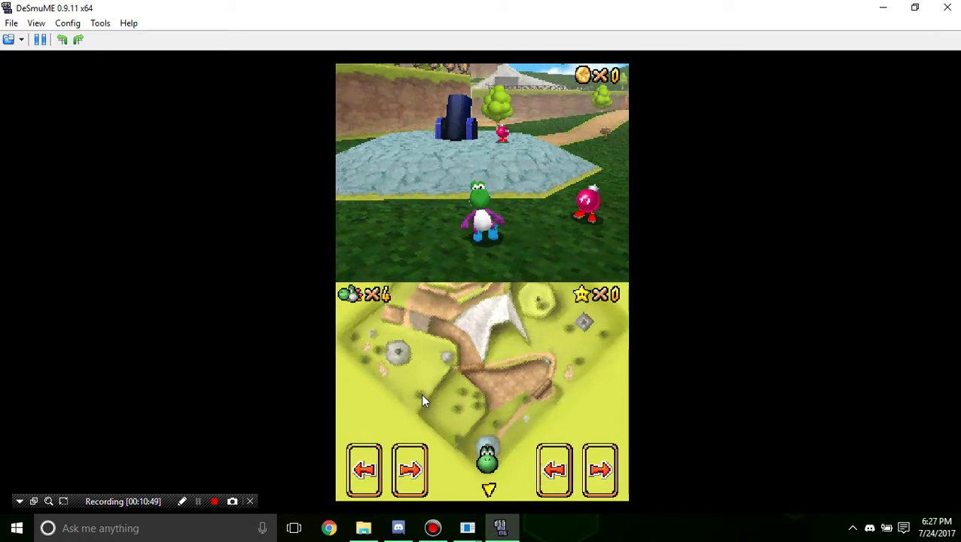
key(Right)
key(Up)
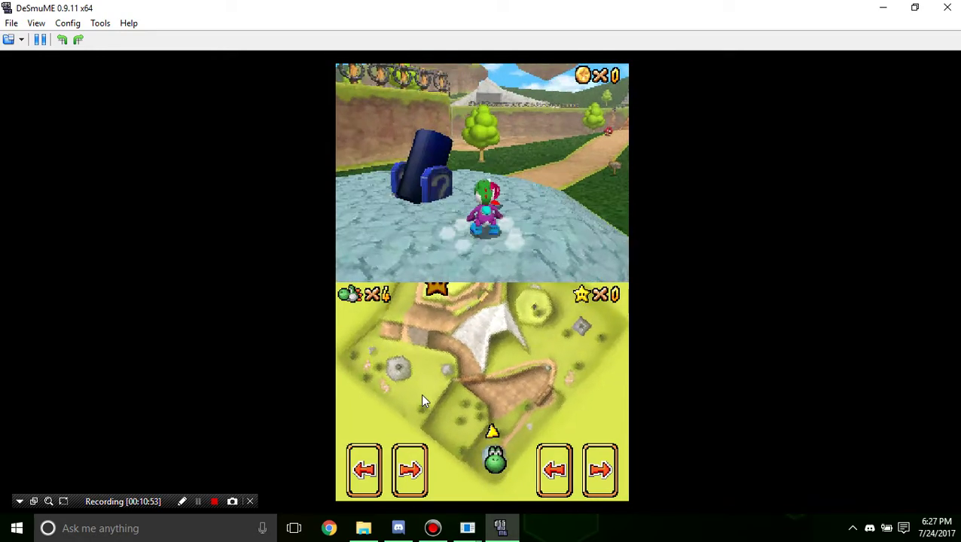
key(Right)
key(Up)
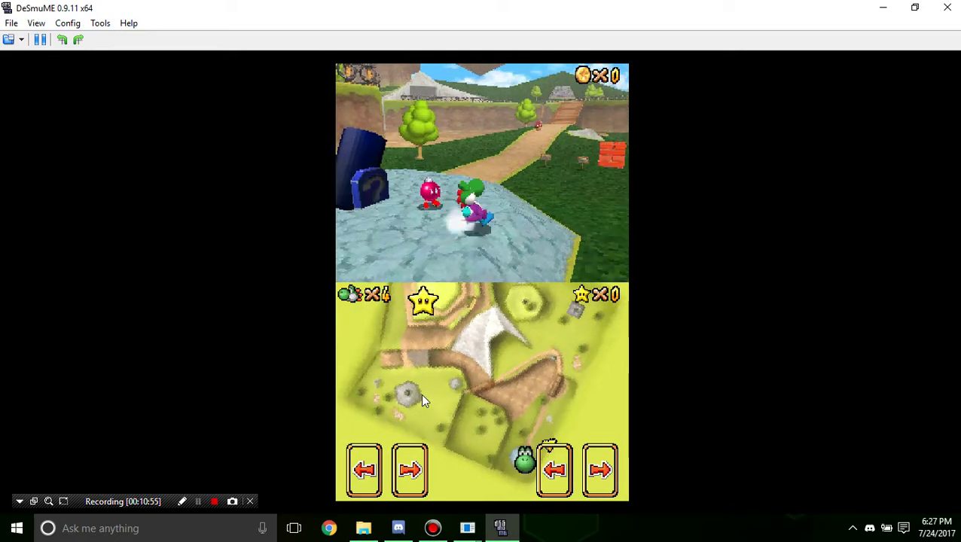
key(Up)
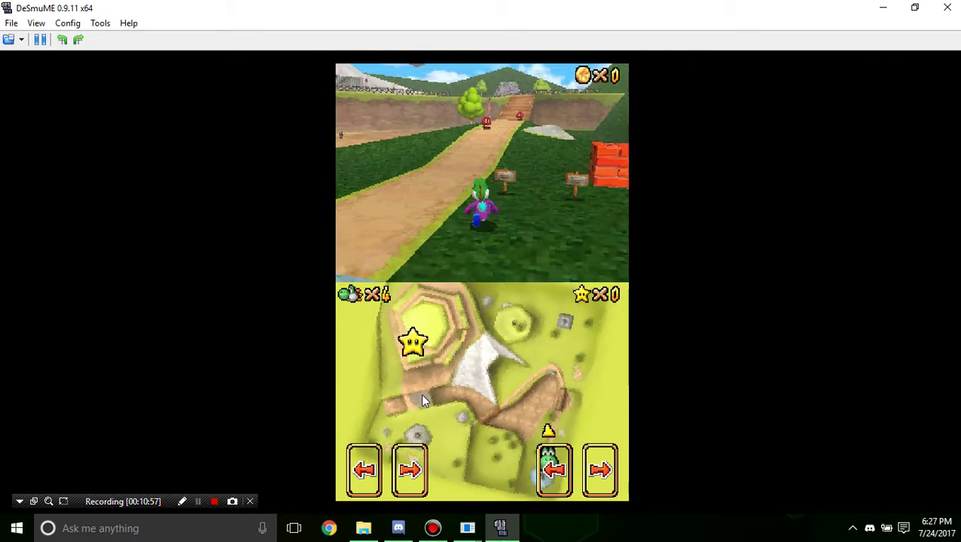
key(Up)
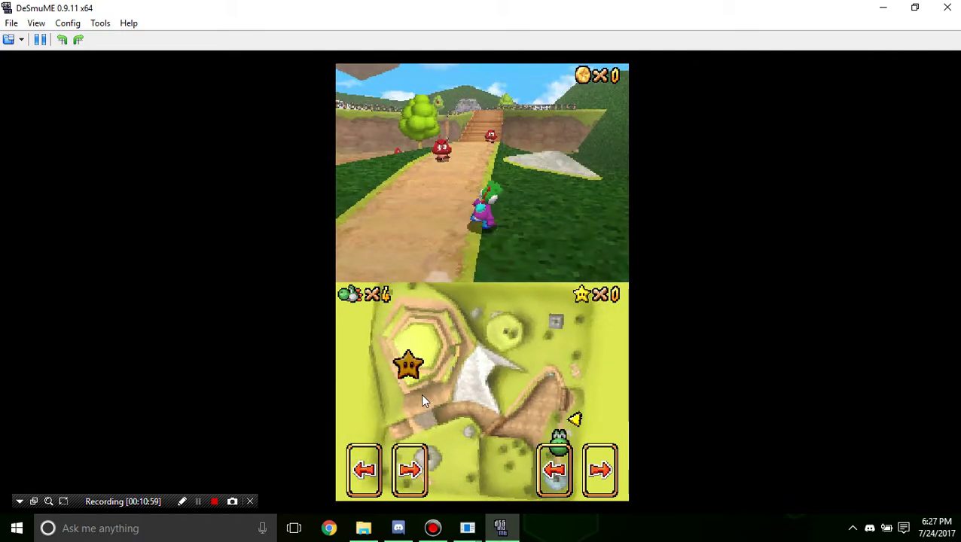
Jump and move Yoshi around the Goombas near the bridge to examine both characters' new textures in action
key(z)
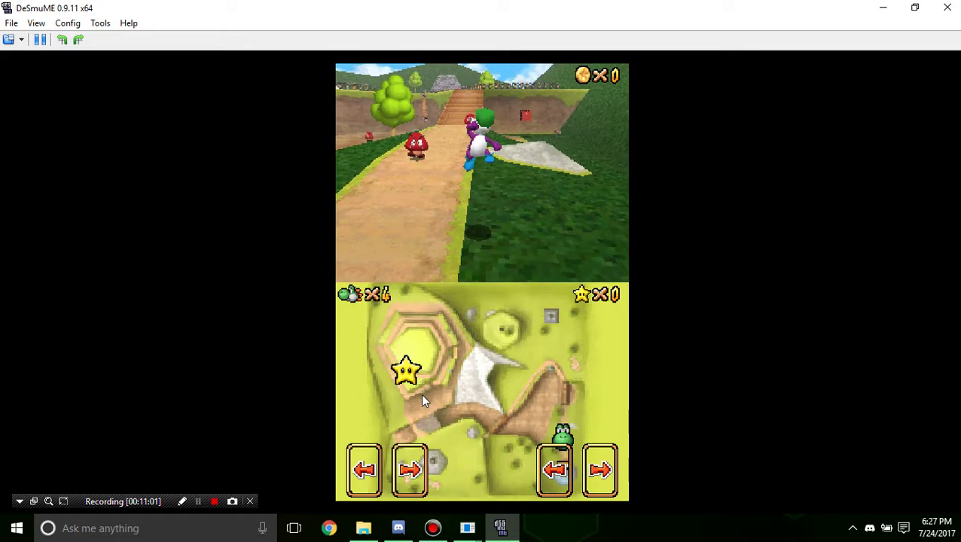
key(Up)
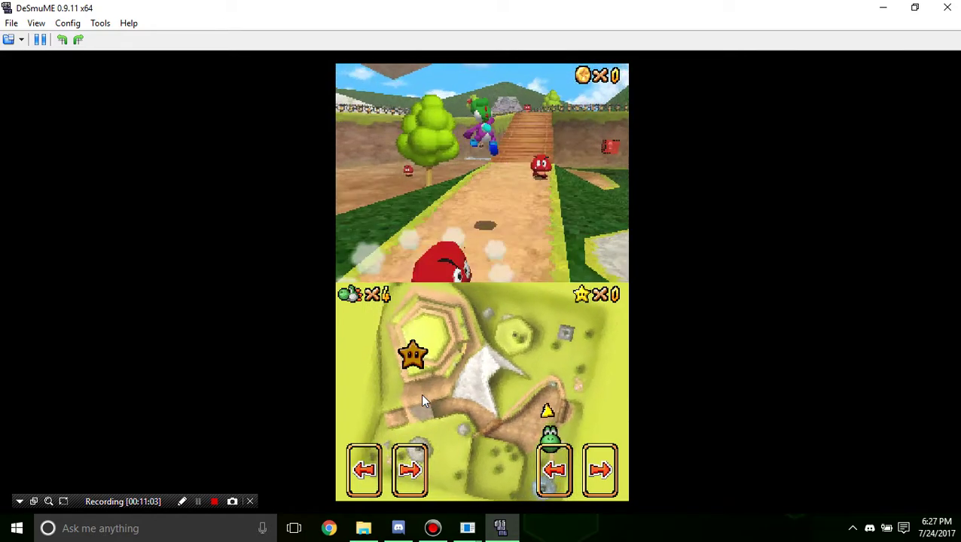
key(z)
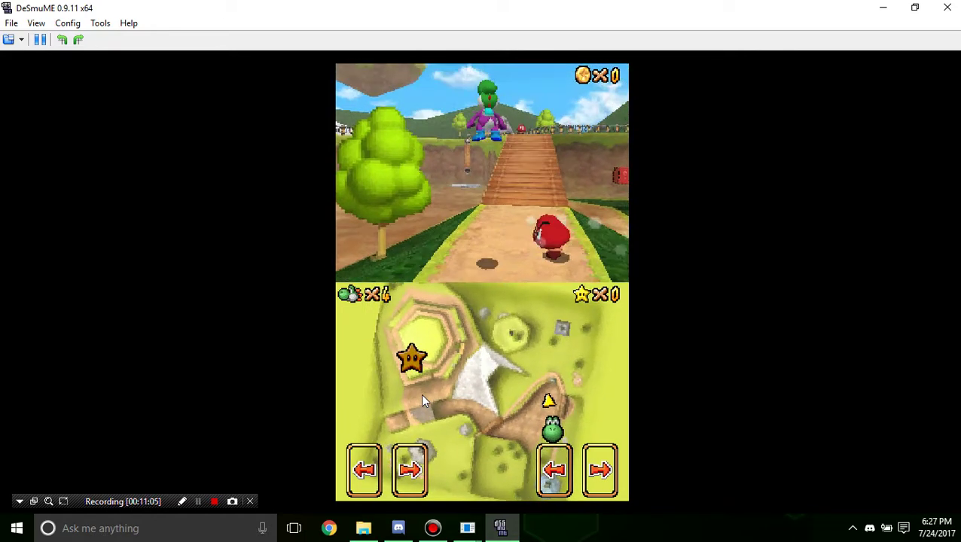
key(Left)
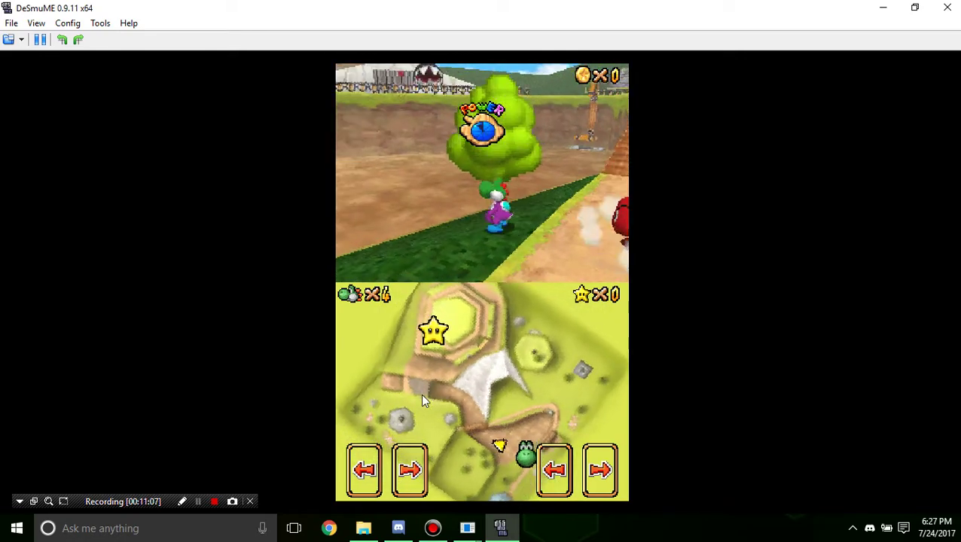
key(Right)
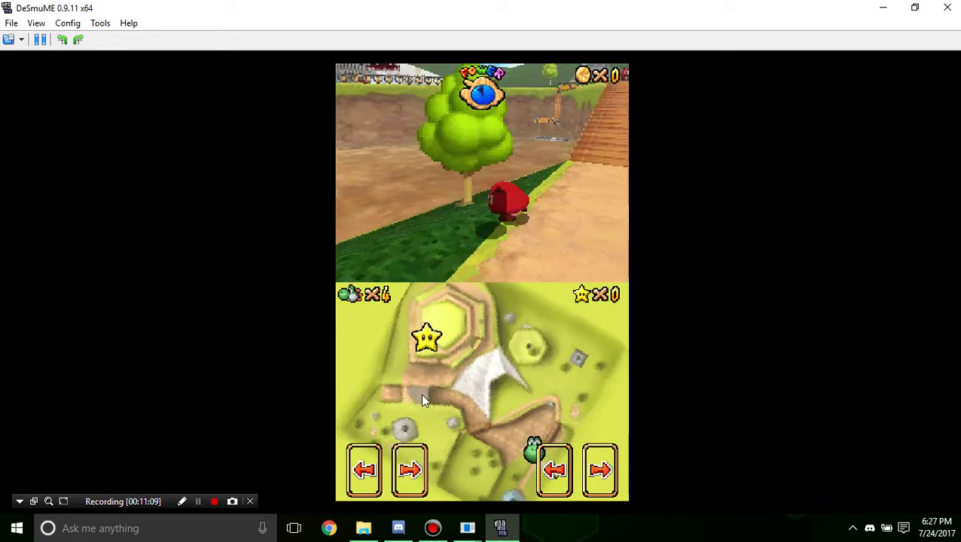
key(Left)
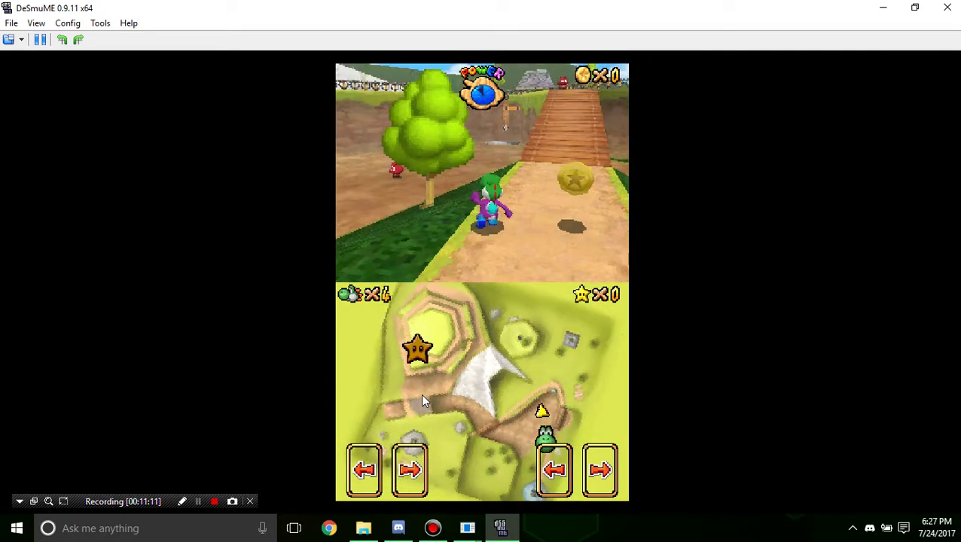
key(Right)
key(Left)
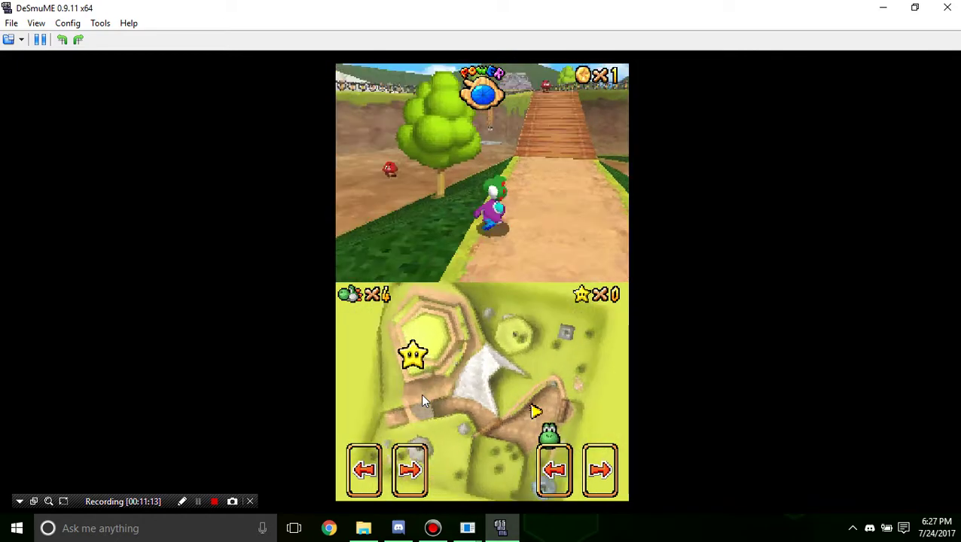
Run Yoshi through the dirt pit and under the bridge to the hillside to check his texture and the grass
key(Up)
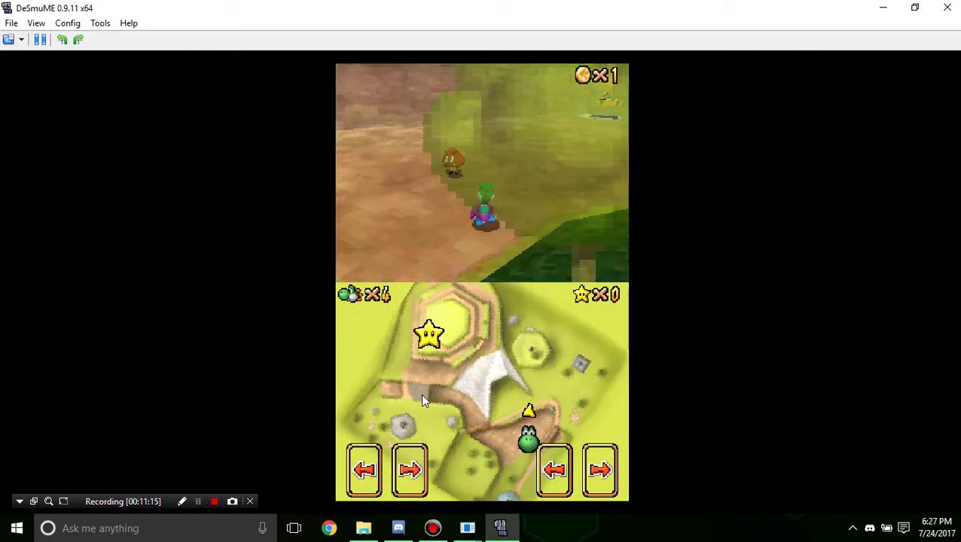
key(z)
key(Up)
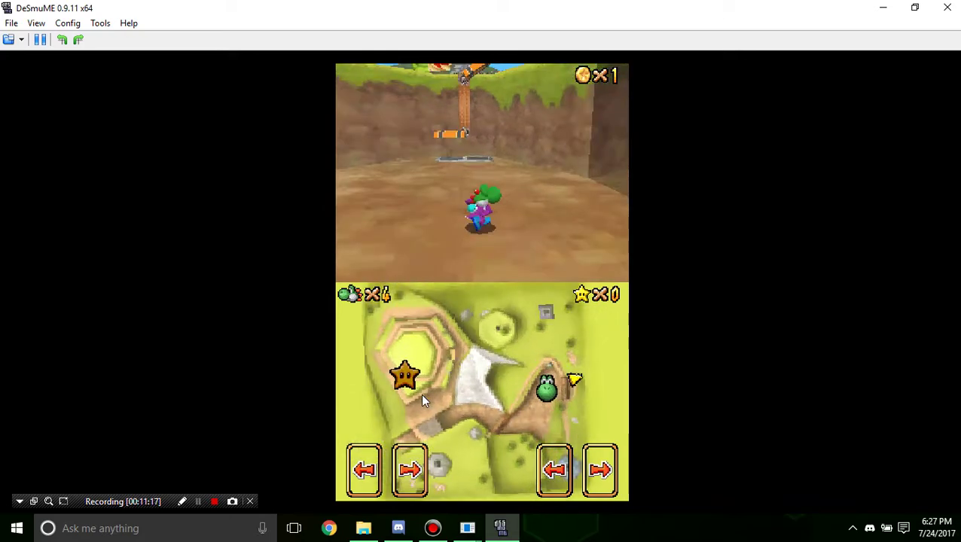
key(Right)
key(Right)
key(Left)
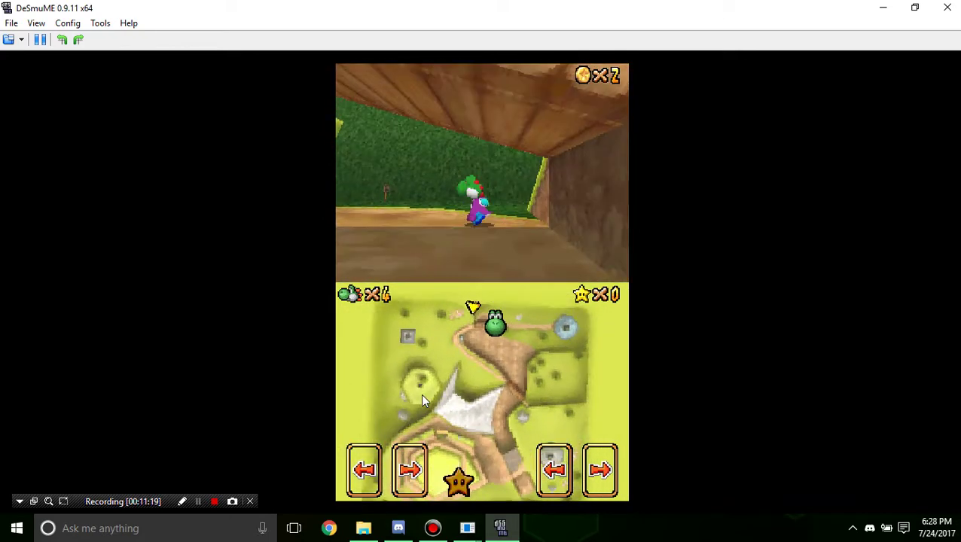
key(Up)
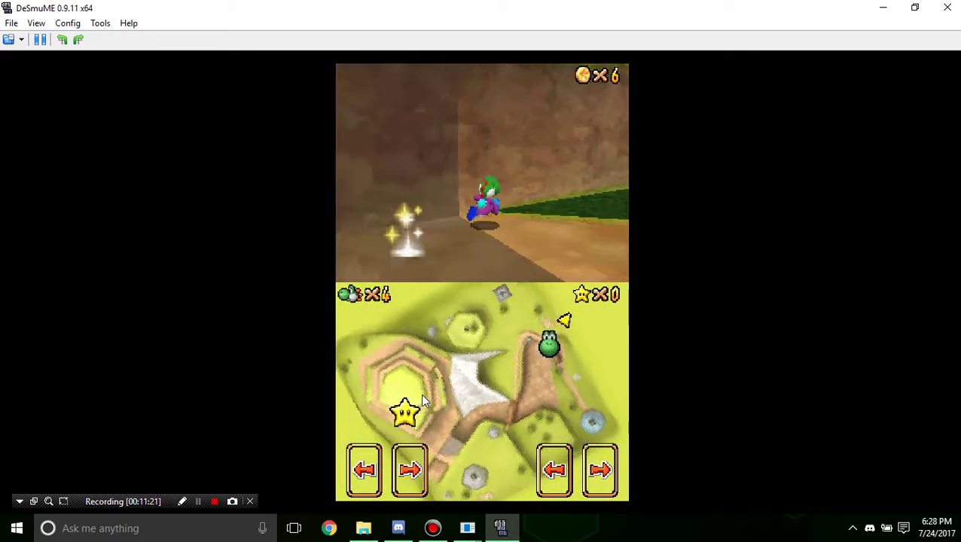
key(Up)
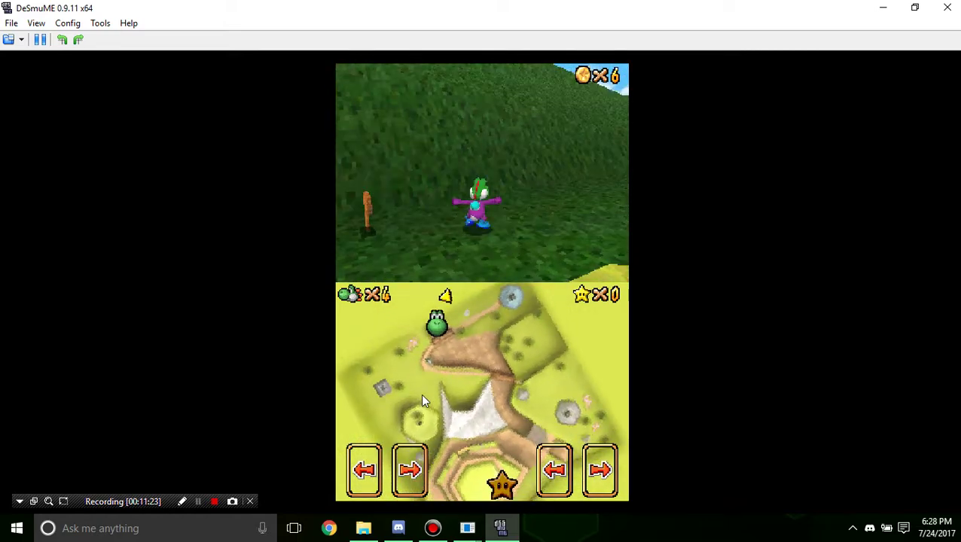
Take Yoshi up over the wooden bridge to the fenced path to inspect his texture and the surrounding grass
key(Up)
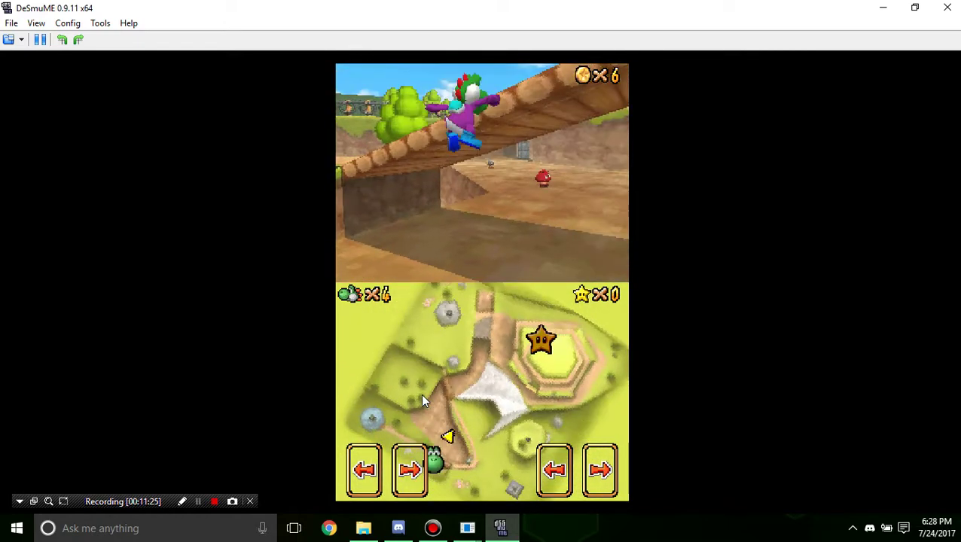
key(z)
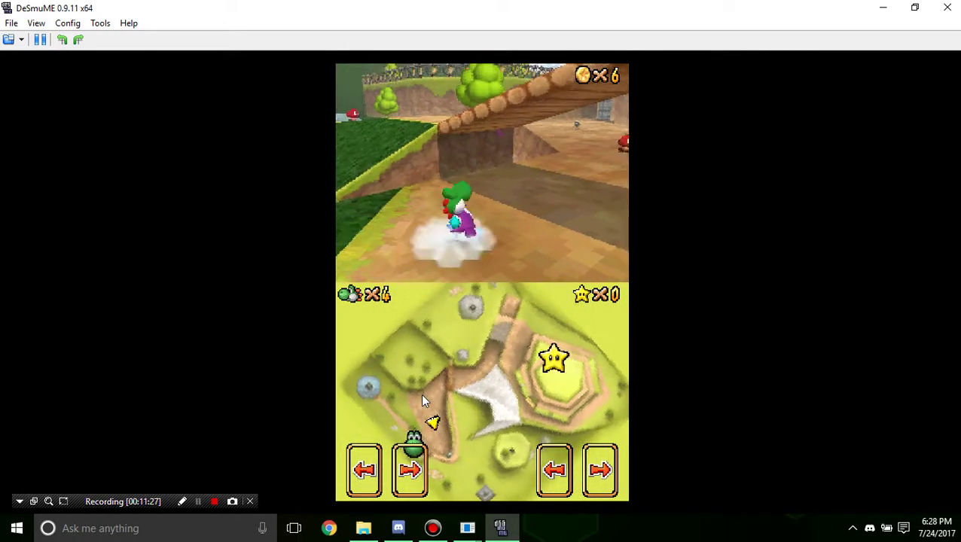
key(z)
key(Up)
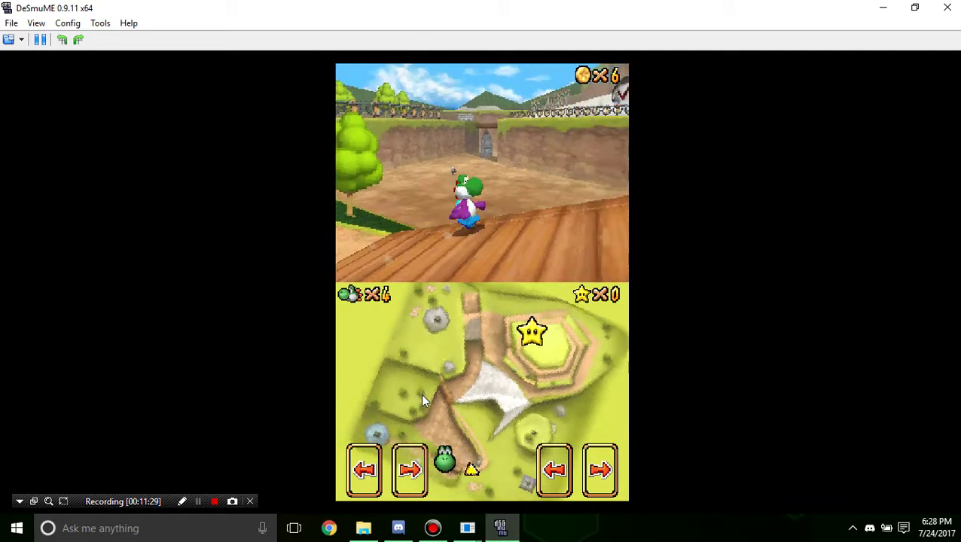
key(Up)
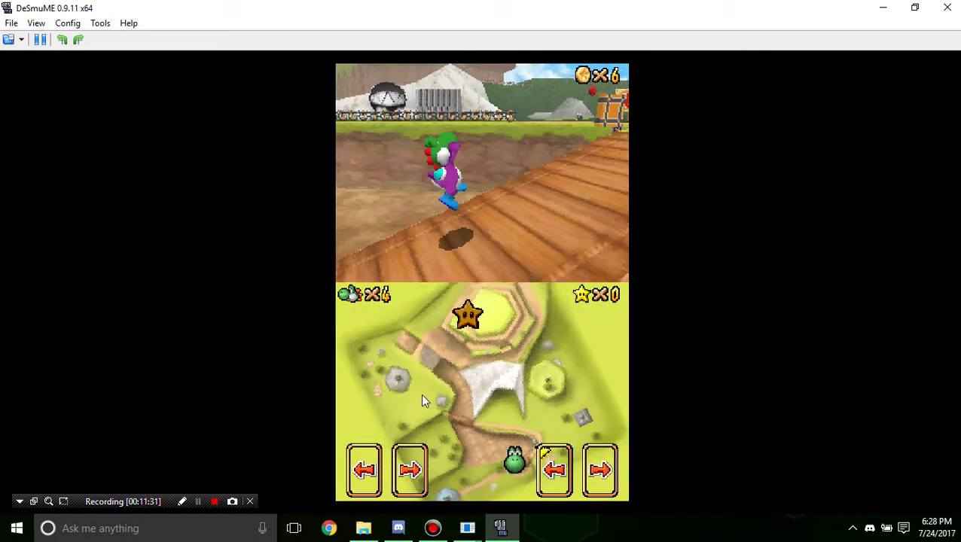
key(Up)
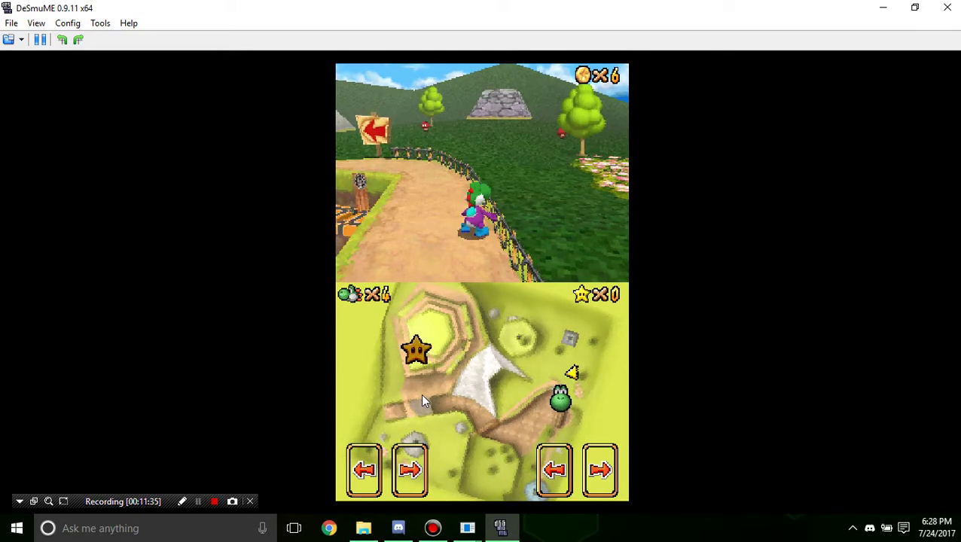
Run Yoshi back across the bridge and down the path toward the cannon to view the Yoshi, Goomba and grass textures together
key(Down)
key(z)
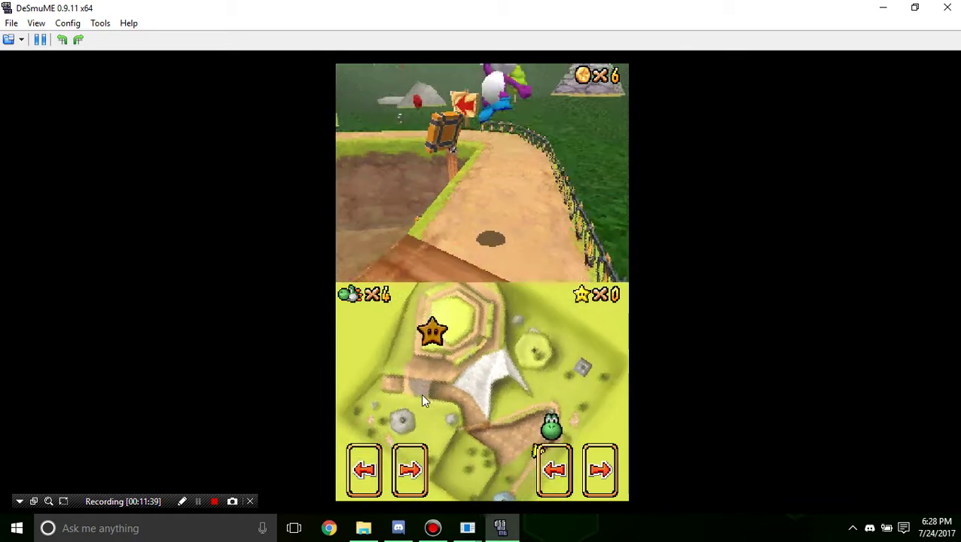
key(Left)
key(Up)
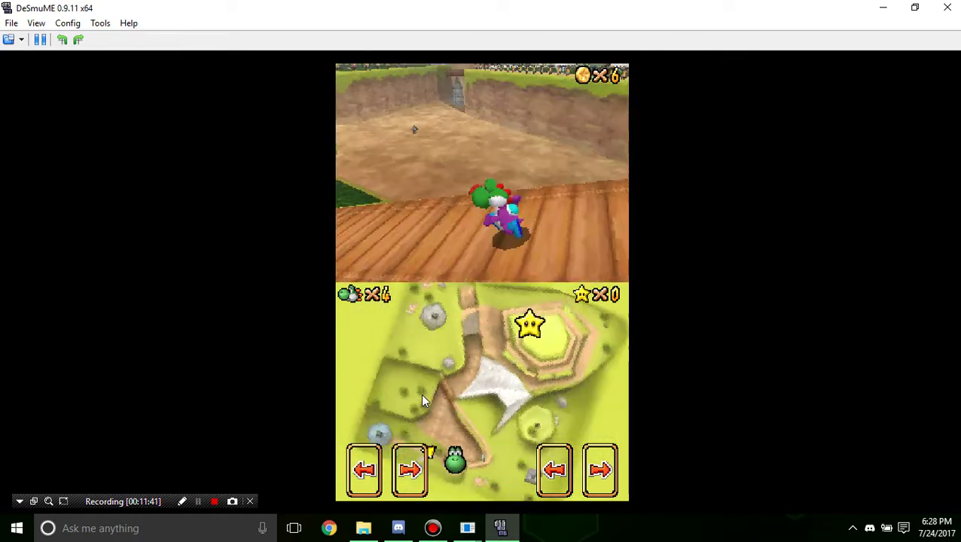
key(Up)
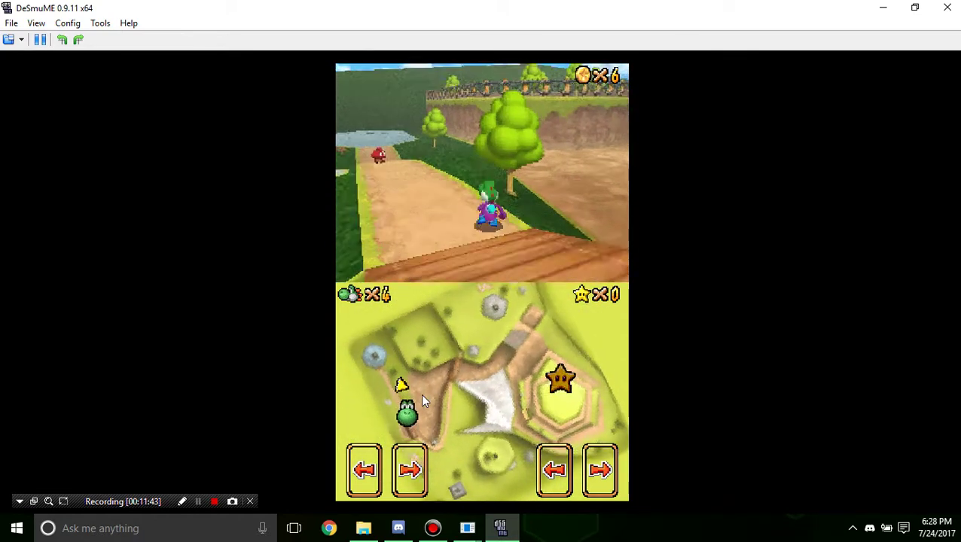
key(Up)
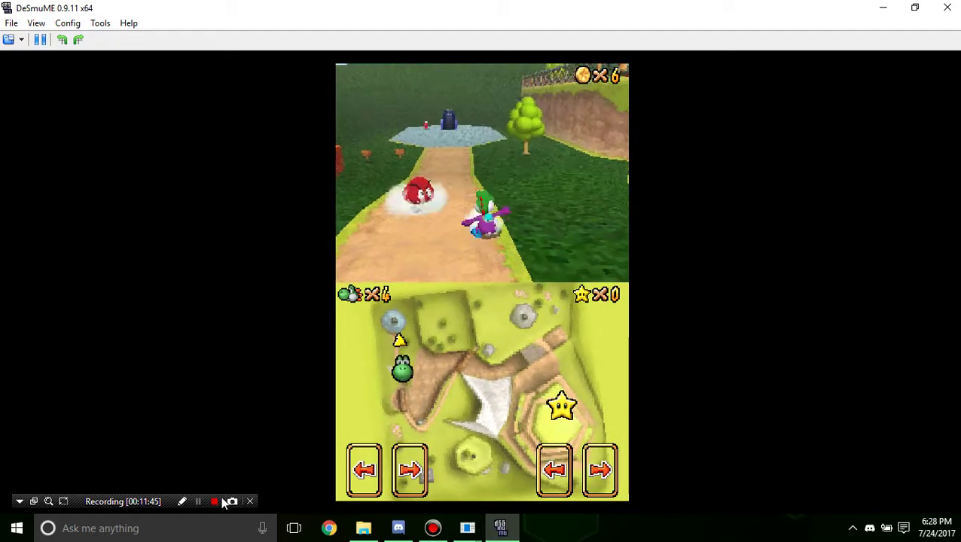